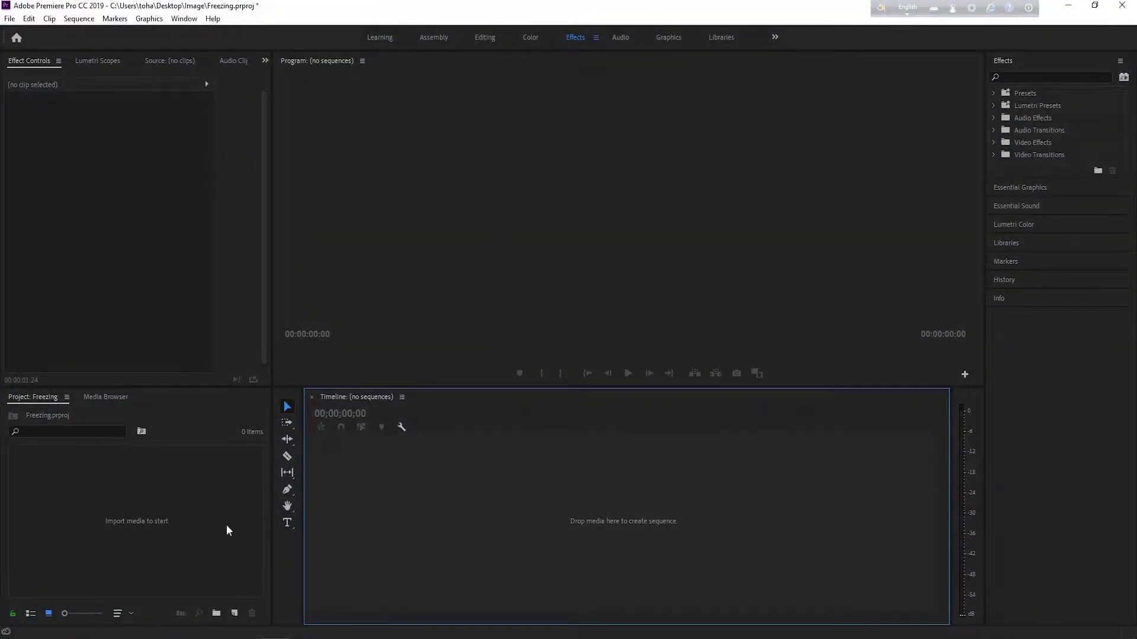
# - Drag Ledio.mp4 from the Desktop Image folder onto the empty timeline to create a Ledio sequence
pyautogui.click(1068, 5)
pyautogui.doubleClick(924, 143)
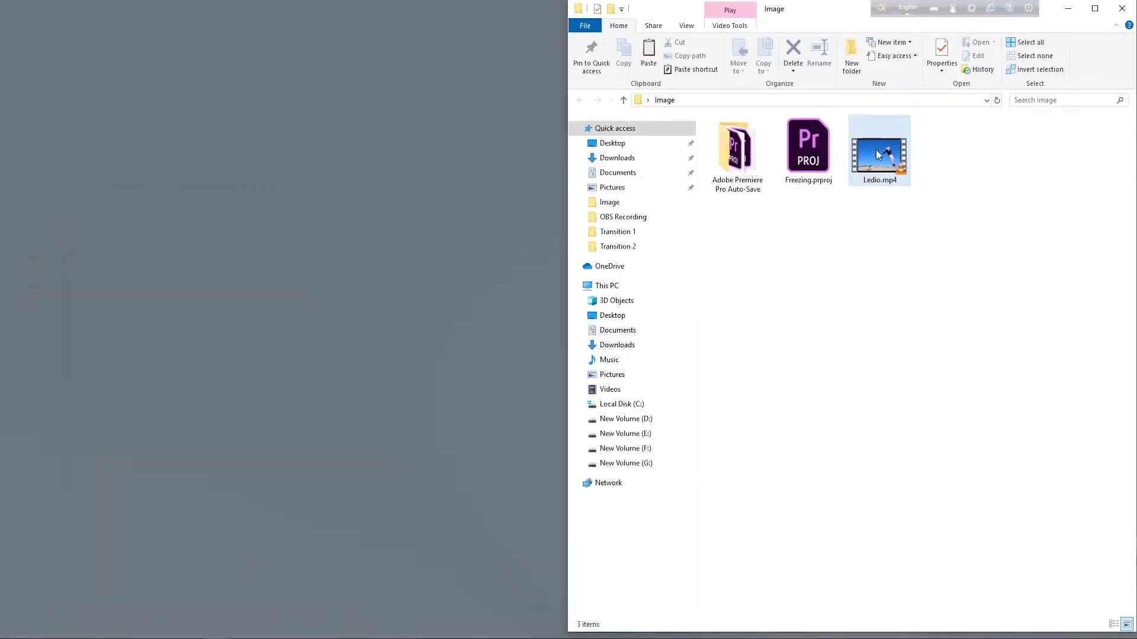
pyautogui.moveTo(875, 149); pyautogui.dragTo(293, 588)
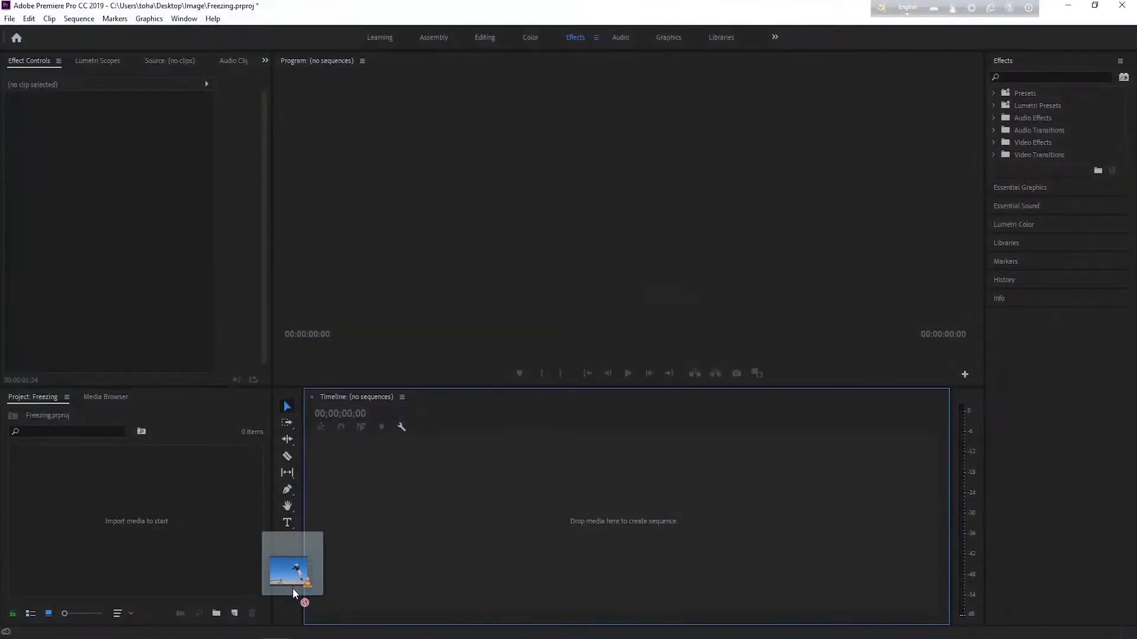
pyautogui.moveTo(292, 588); pyautogui.dragTo(318, 541)
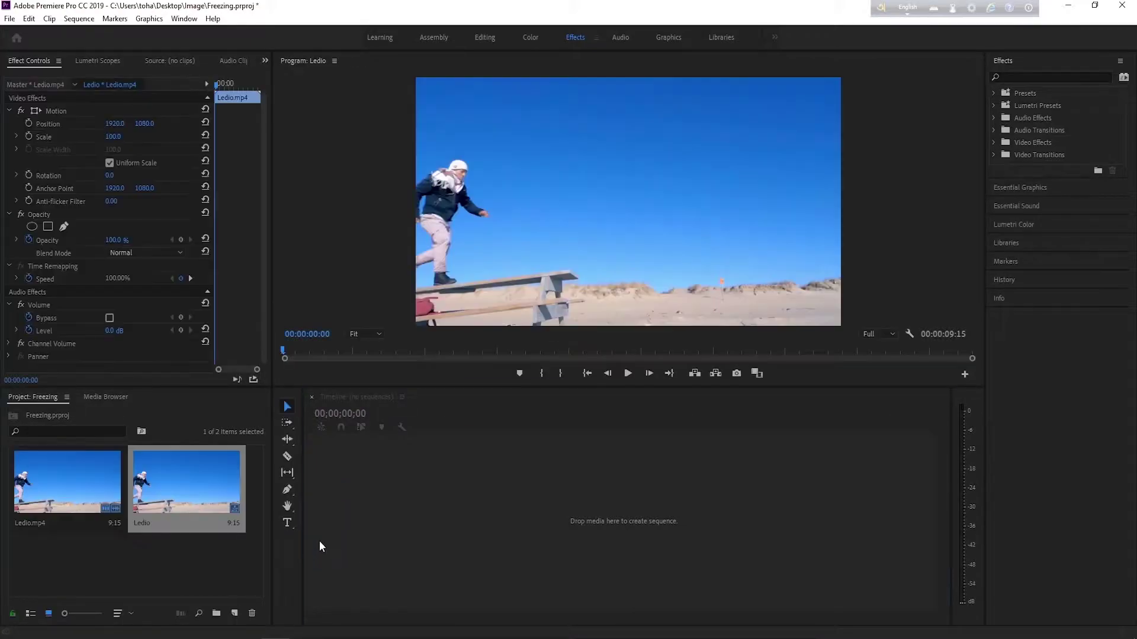
# - Play the Ledio sequence, then scrub back to frame 00:00:00:18
pyautogui.click(628, 373)
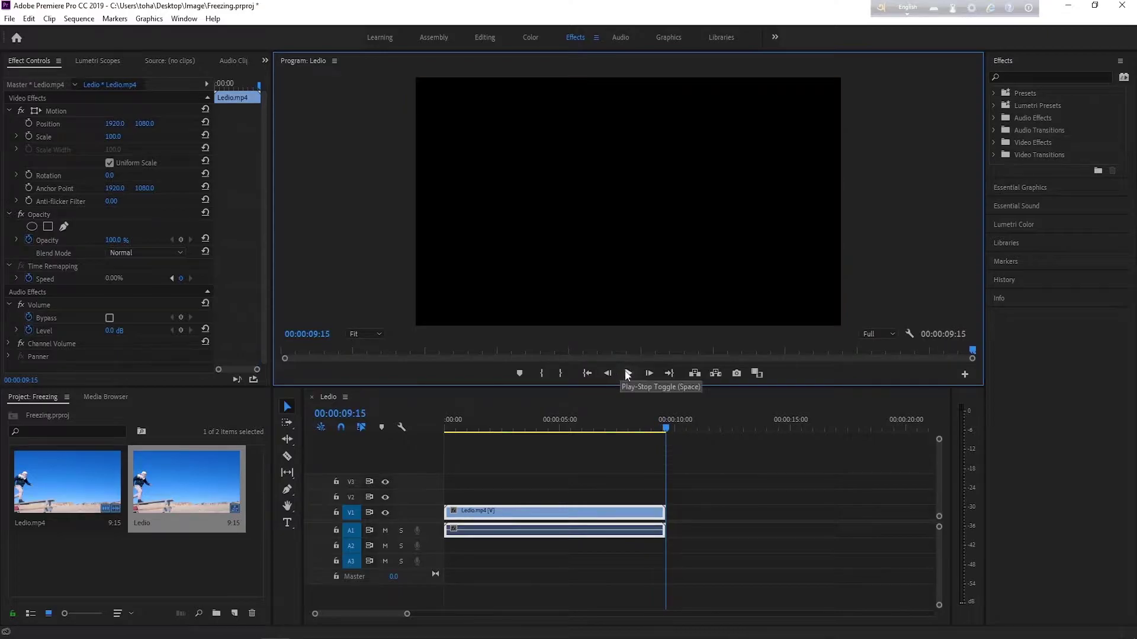
pyautogui.click(627, 374)
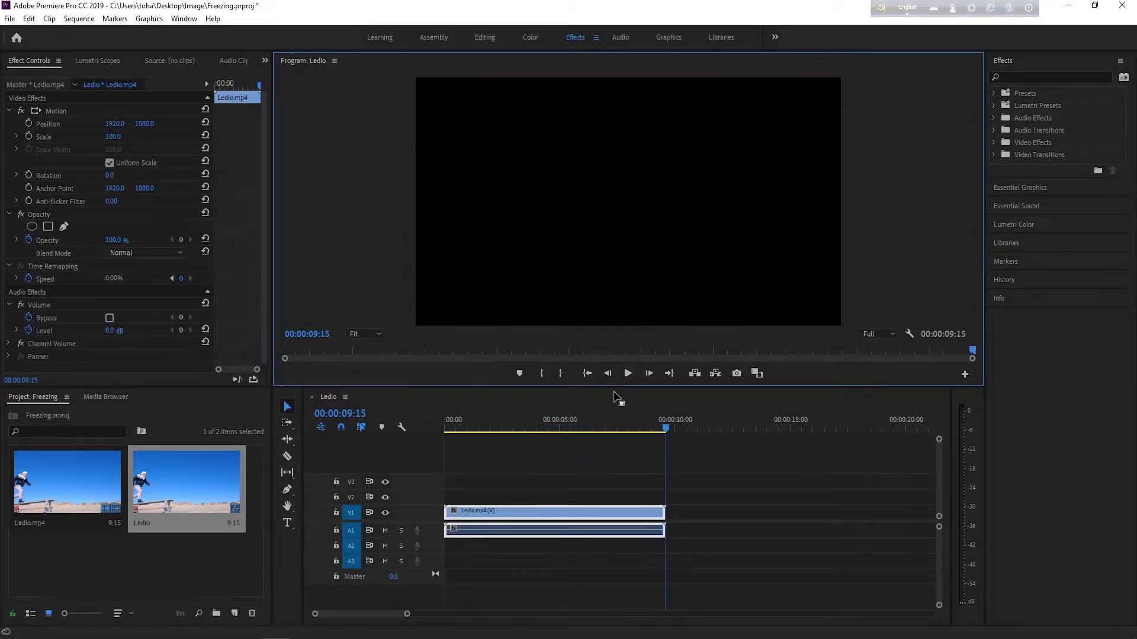
pyautogui.moveTo(665, 427); pyautogui.dragTo(460, 459)
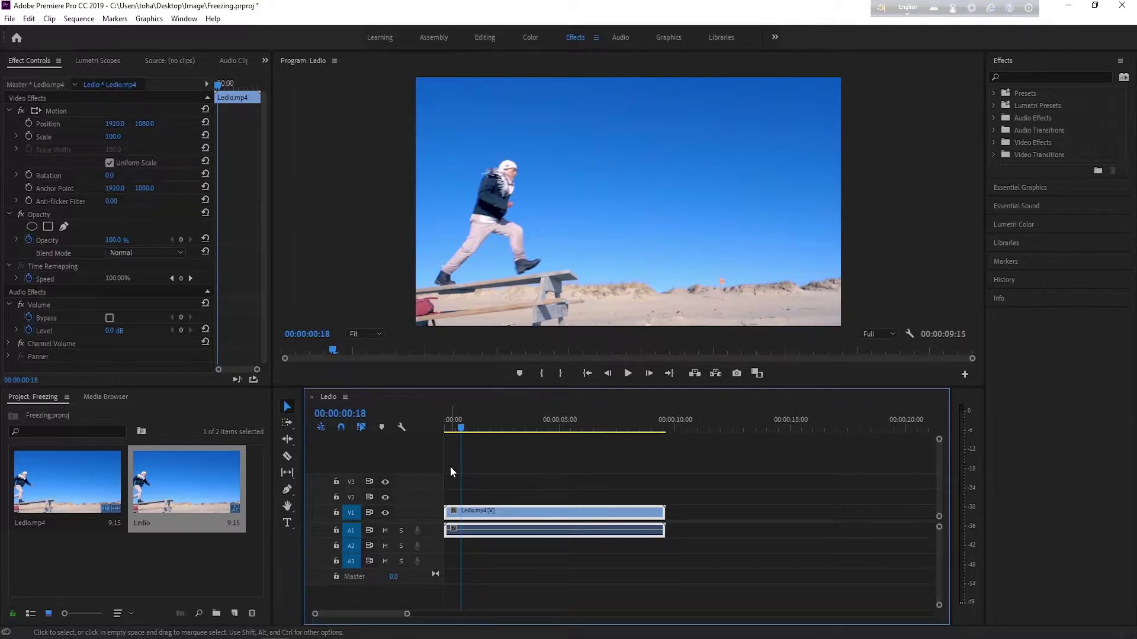
# - Export frame 00:00:00:18 as a PNG imported into the project and place it on V2
pyautogui.click(737, 374)
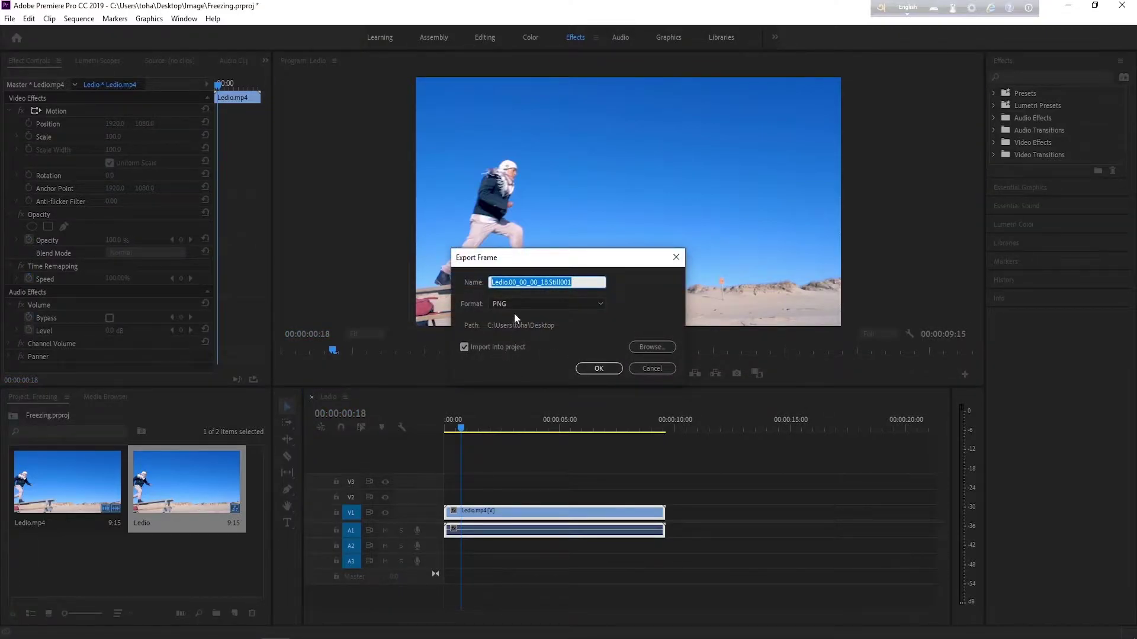
pyautogui.click(596, 305)
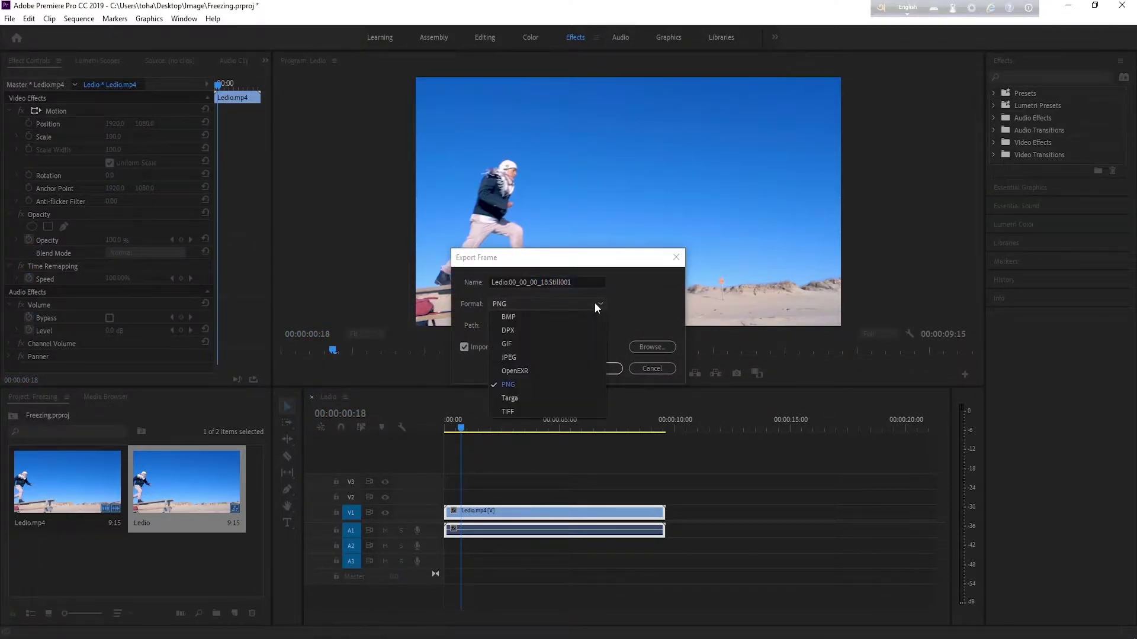
pyautogui.click(522, 383)
pyautogui.click(467, 346)
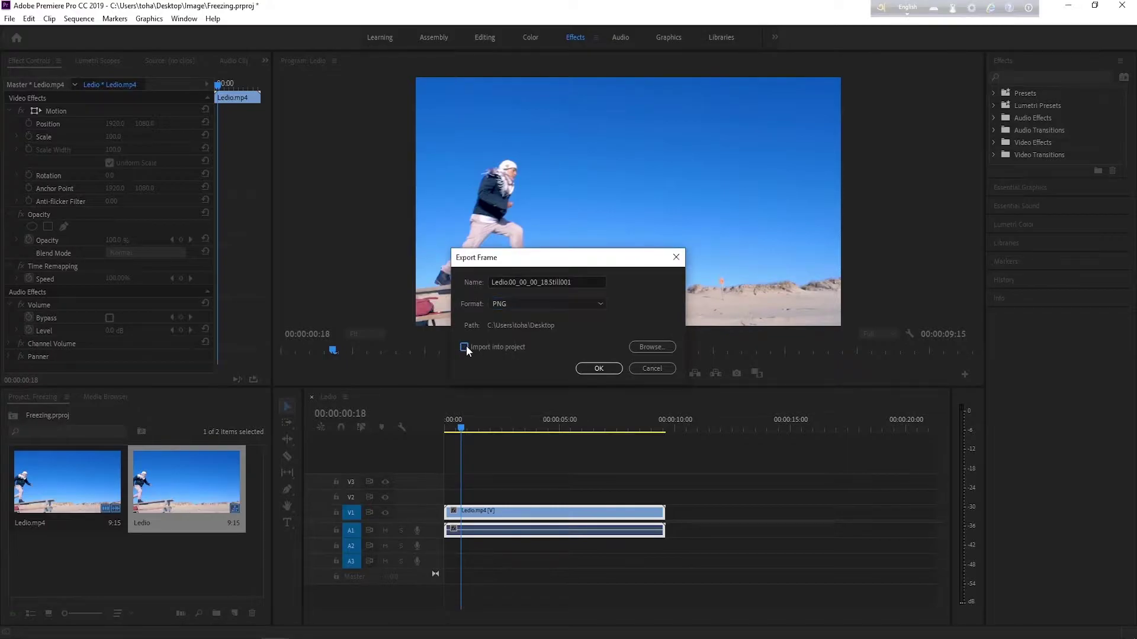
pyautogui.click(472, 353)
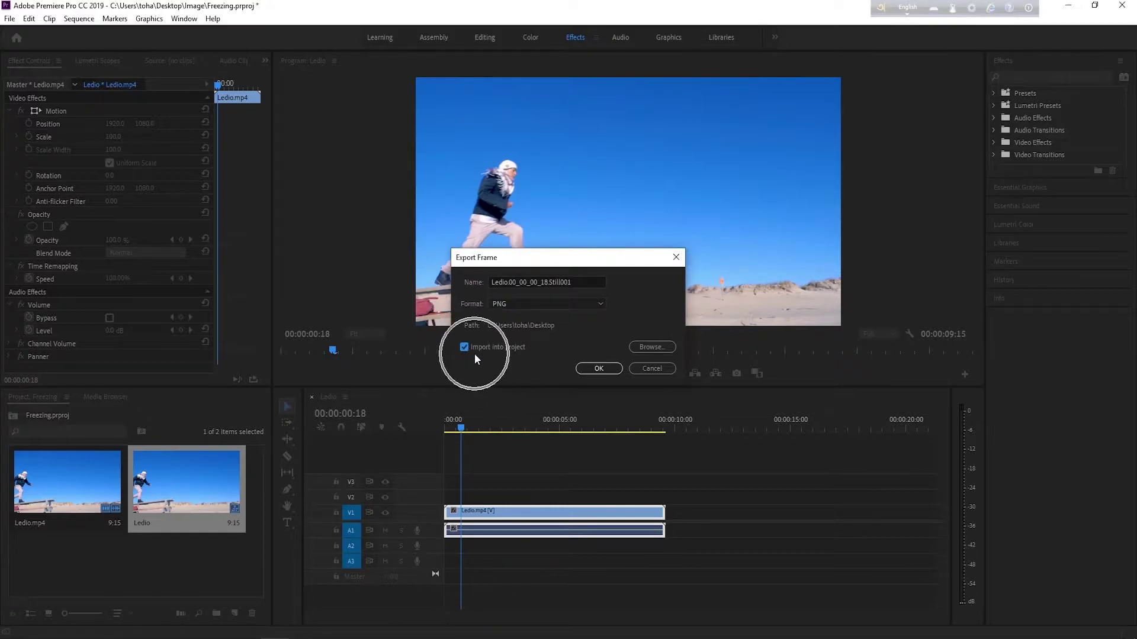
pyautogui.click(598, 368)
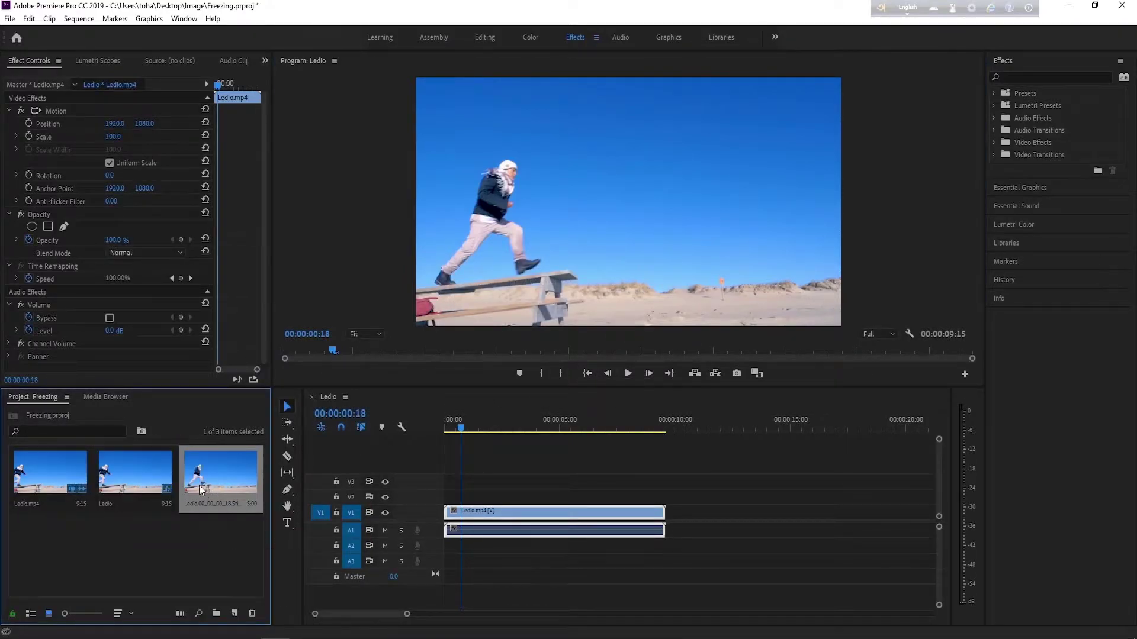
pyautogui.moveTo(259, 495); pyautogui.dragTo(469, 498)
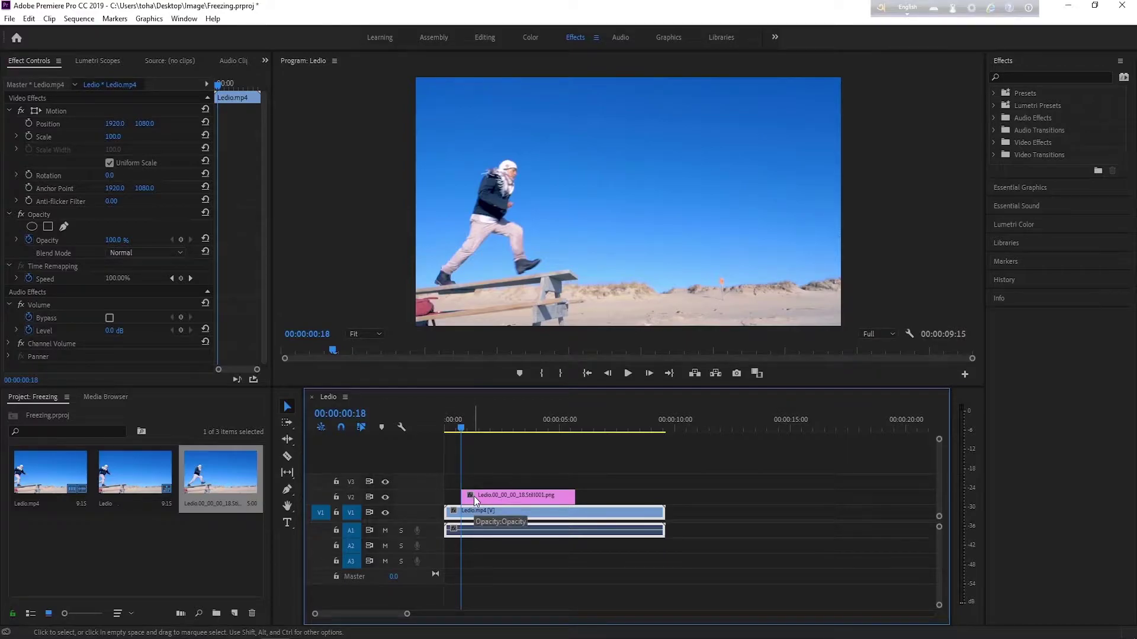
pyautogui.rightClick(476, 494)
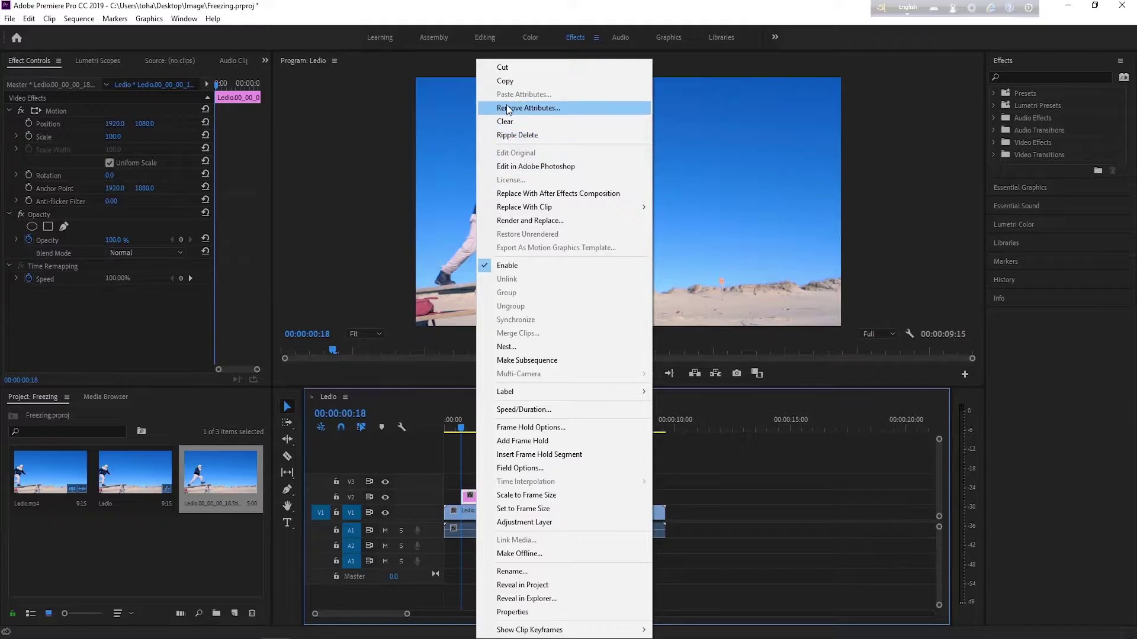
# - Open the still in Photoshop and set the Quick Selection brush to 23 px
pyautogui.click(517, 166)
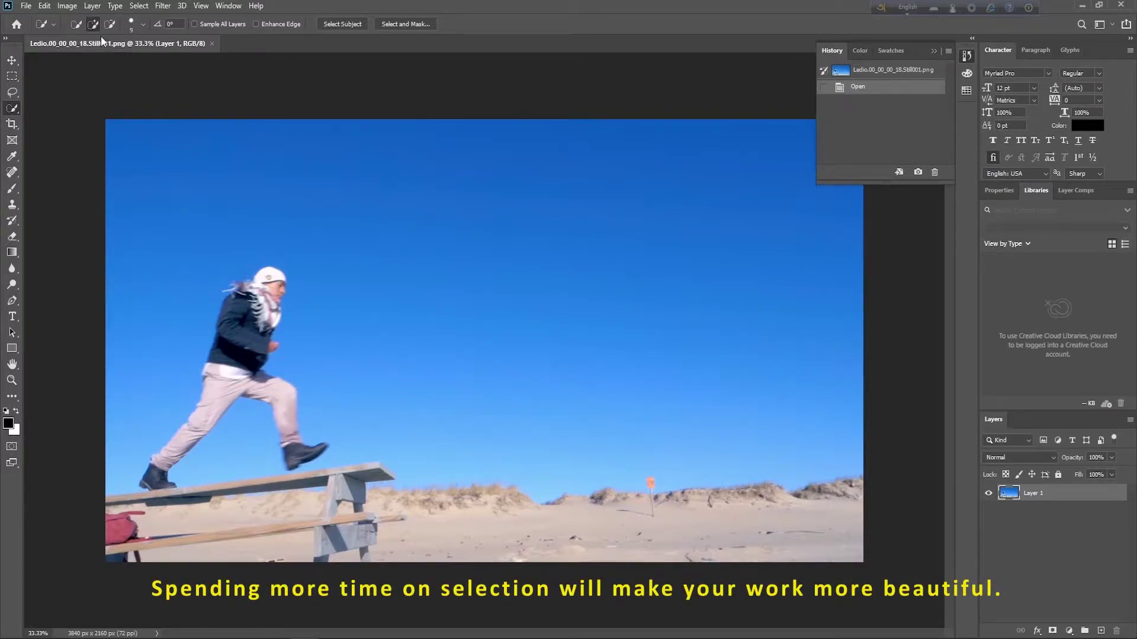
pyautogui.click(140, 25)
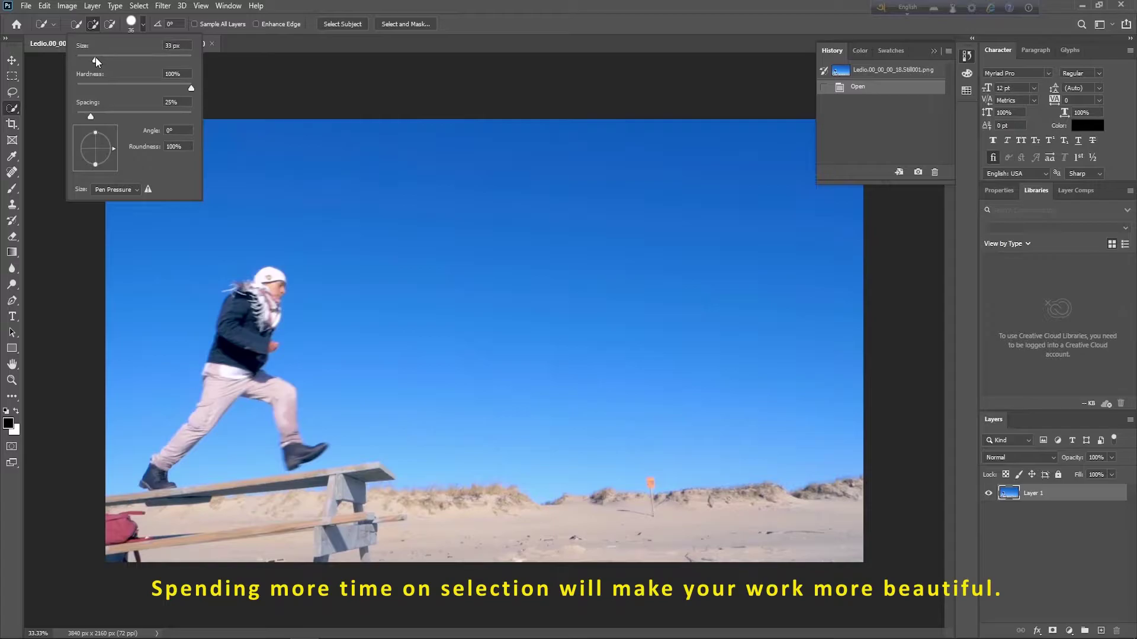
pyautogui.moveTo(92, 58); pyautogui.dragTo(88, 58)
# - Select the man from head to back leg, subtracting the bench edge
pyautogui.moveTo(273, 280)
pyautogui.mouseDown()
pyautogui.moveTo(172, 462)
pyautogui.moveTo(275, 406)
pyautogui.moveTo(259, 476)
pyautogui.mouseUp()
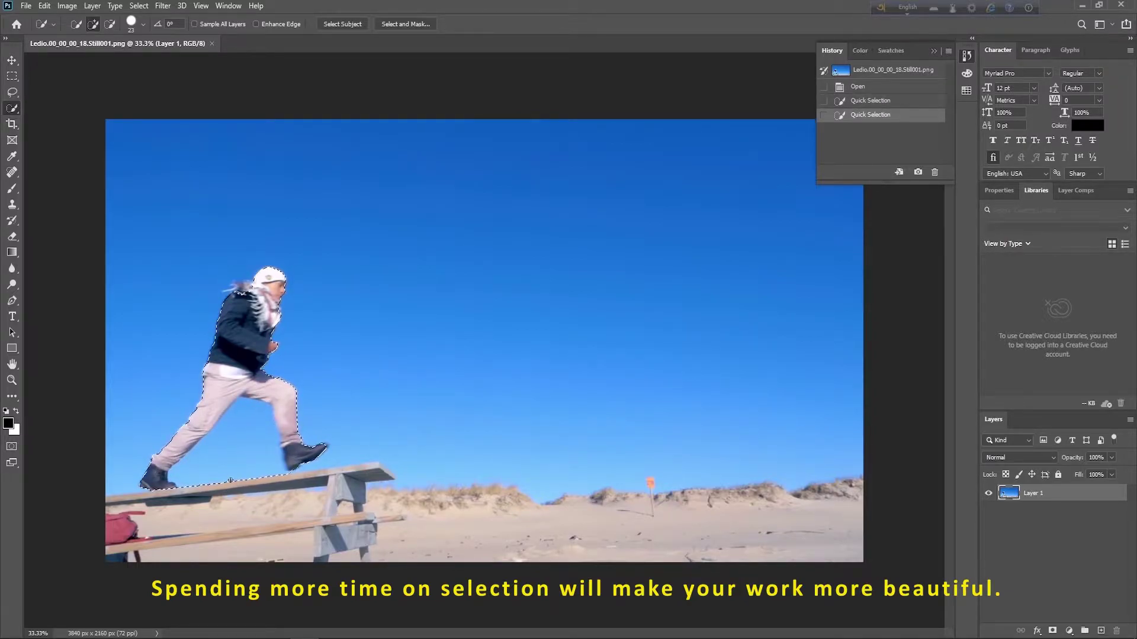
pyautogui.keyDown('alt'); pyautogui.moveTo(160, 482); pyautogui.dragTo(233, 458); pyautogui.keyUp('alt')
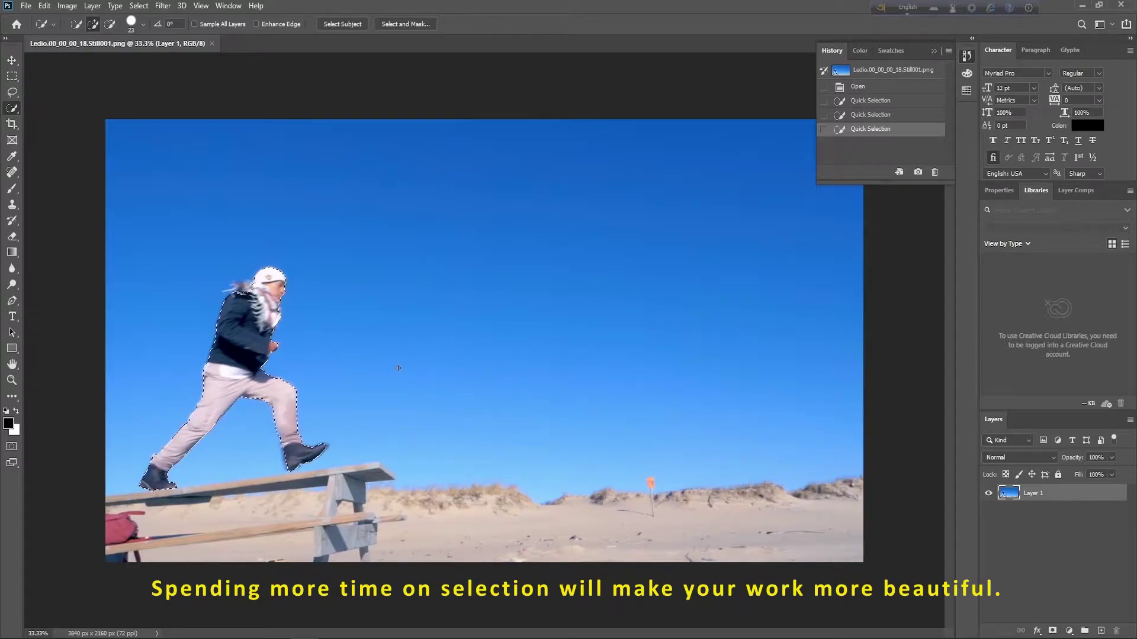
pyautogui.keyDown('alt'); pyautogui.scroll(3, 390, 382); pyautogui.keyUp('alt')
pyautogui.moveTo(953, 337)
pyautogui.mouseDown()
pyautogui.moveTo(958, 394)
pyautogui.moveTo(944, 372)
pyautogui.mouseUp()
pyautogui.hscroll(-5, 566, 592)
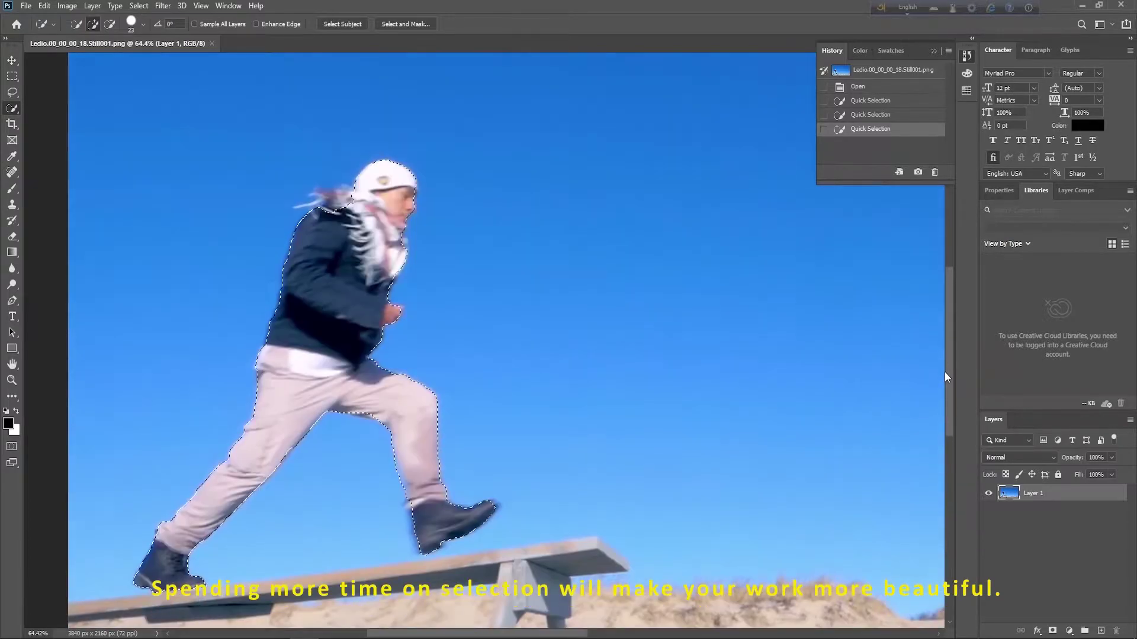
# - Add the windblown hair and boot area to the selection, then reduce the brush to 13 px
pyautogui.moveTo(381, 207); pyautogui.dragTo(344, 197)
pyautogui.moveTo(316, 195); pyautogui.dragTo(325, 212)
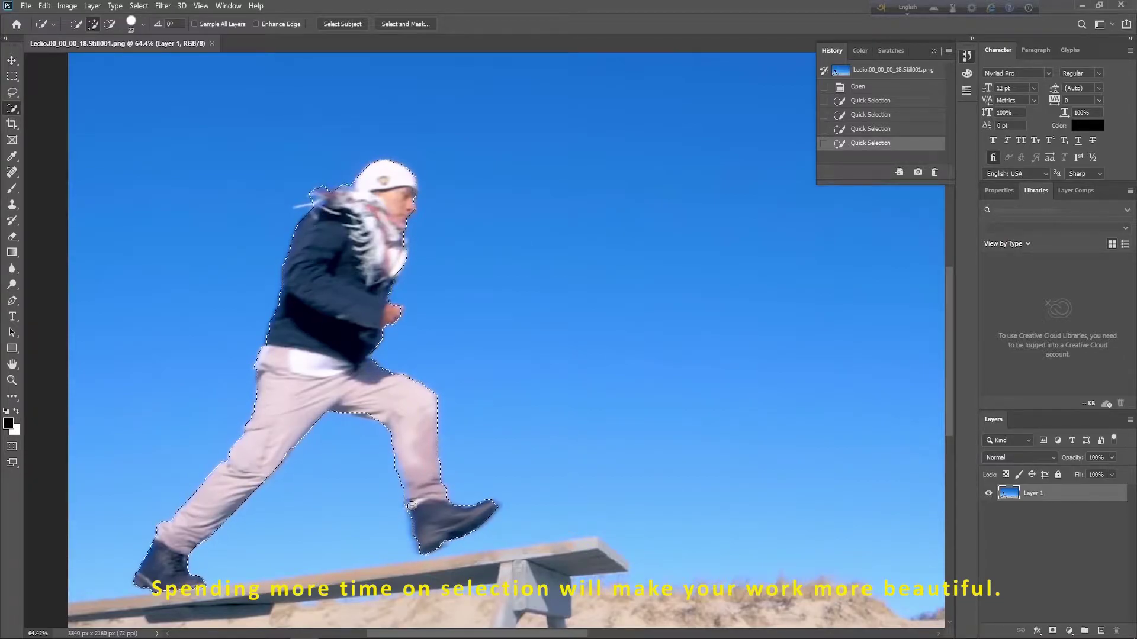
pyautogui.click(446, 511)
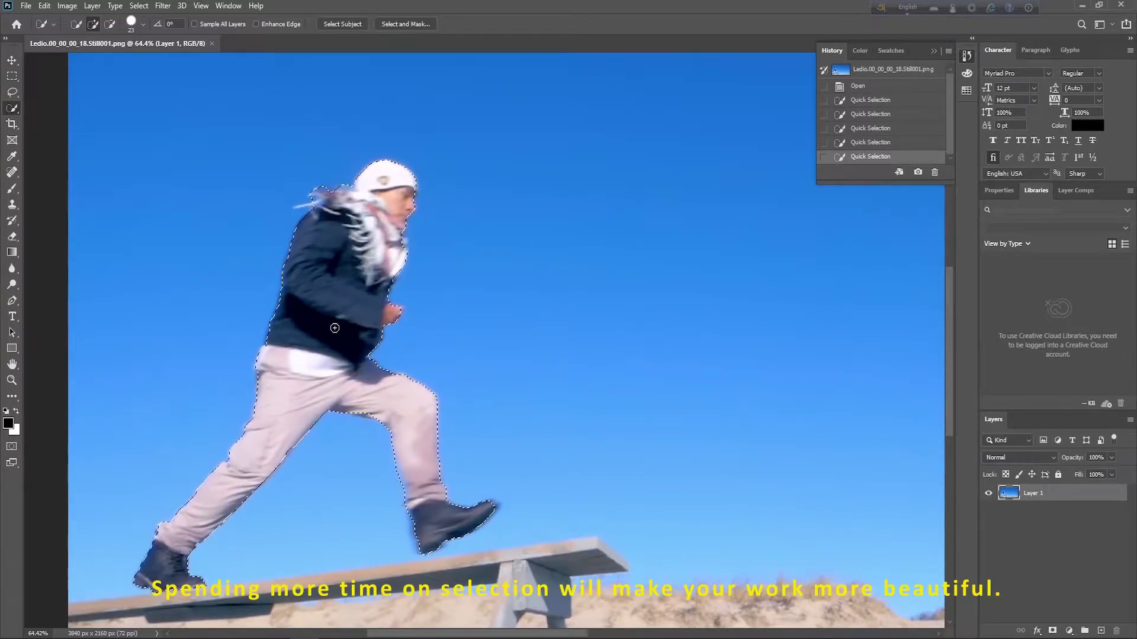
pyautogui.click(143, 25)
pyautogui.moveTo(91, 58); pyautogui.dragTo(84, 58)
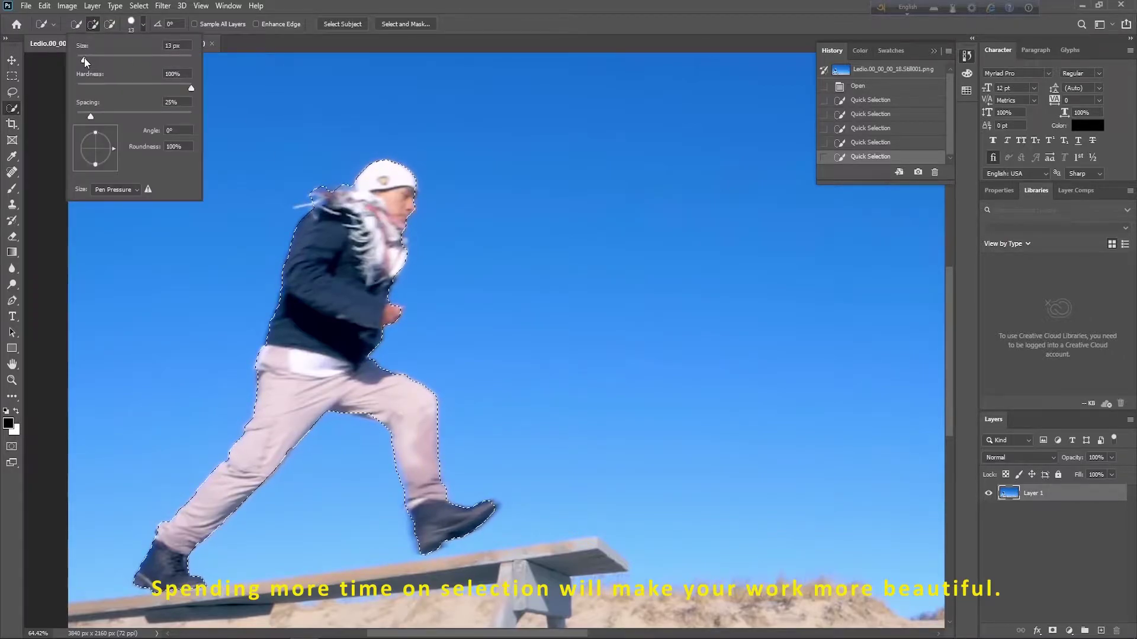
pyautogui.click(323, 200)
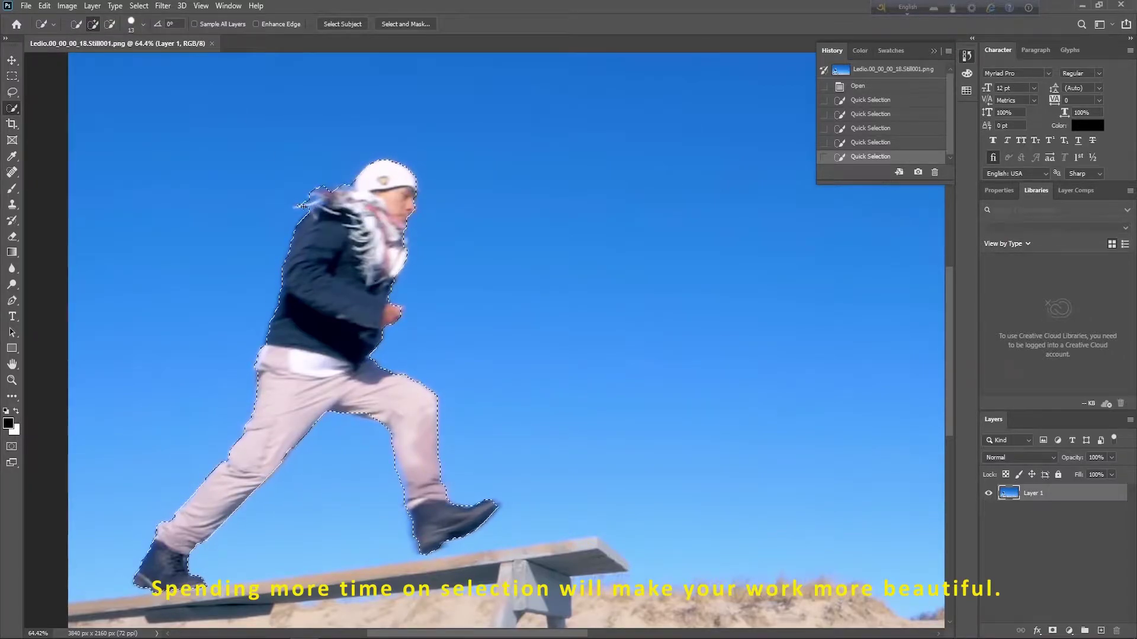
# - Add the scarf tip to the selection and trim excess sky around the scarf
pyautogui.click(298, 208)
pyautogui.press('alt')
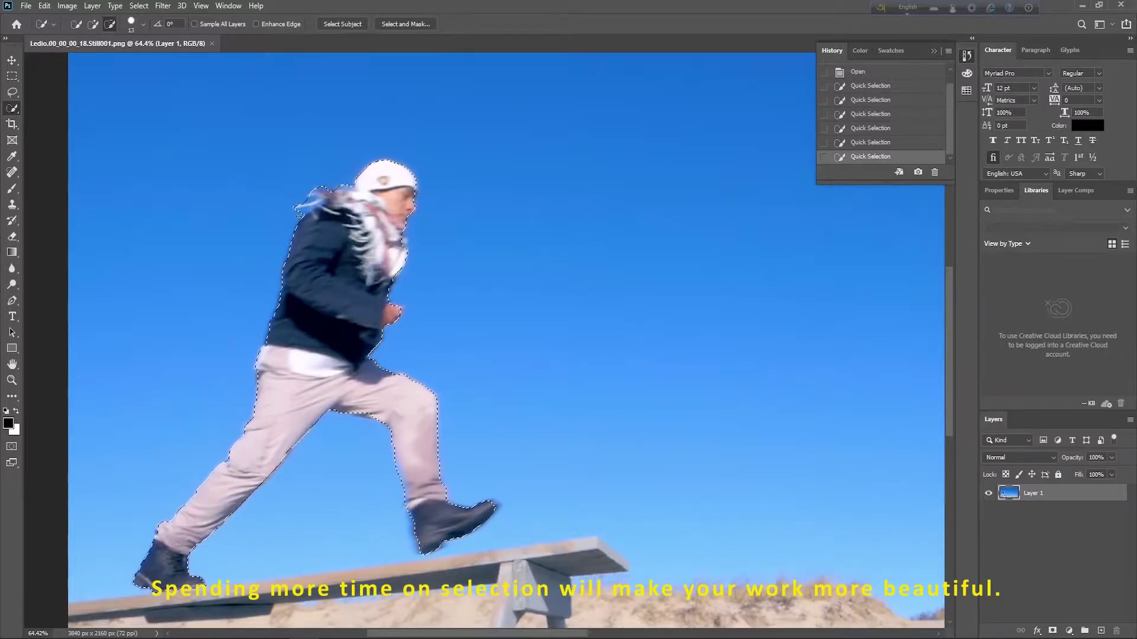
pyautogui.keyDown('alt'); pyautogui.click(303, 208); pyautogui.keyUp('alt')
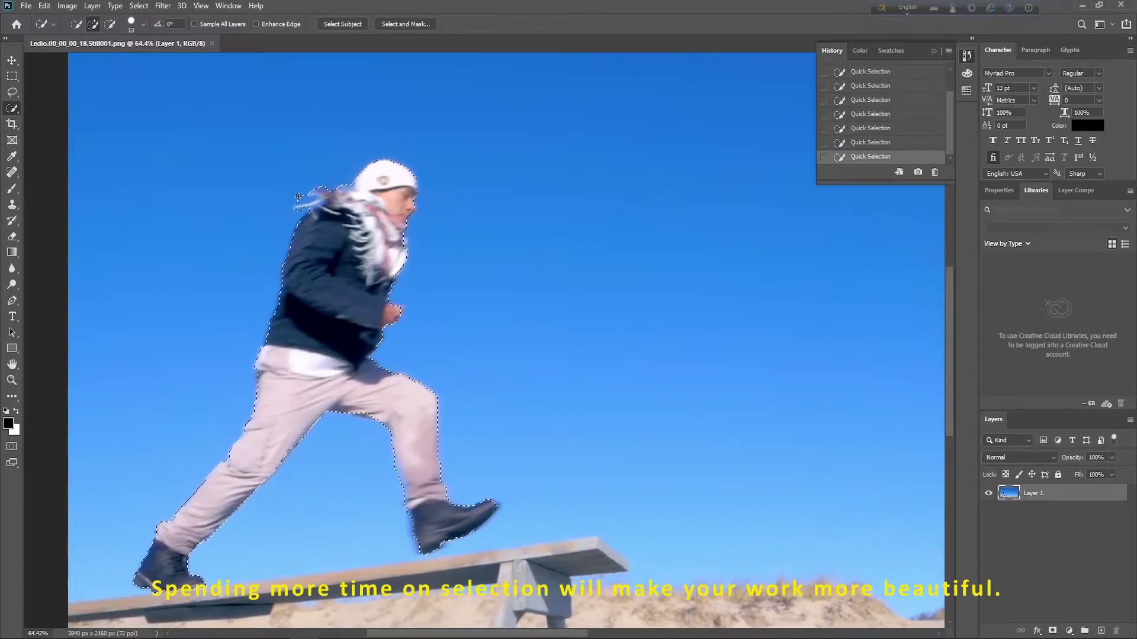
pyautogui.press('alt')
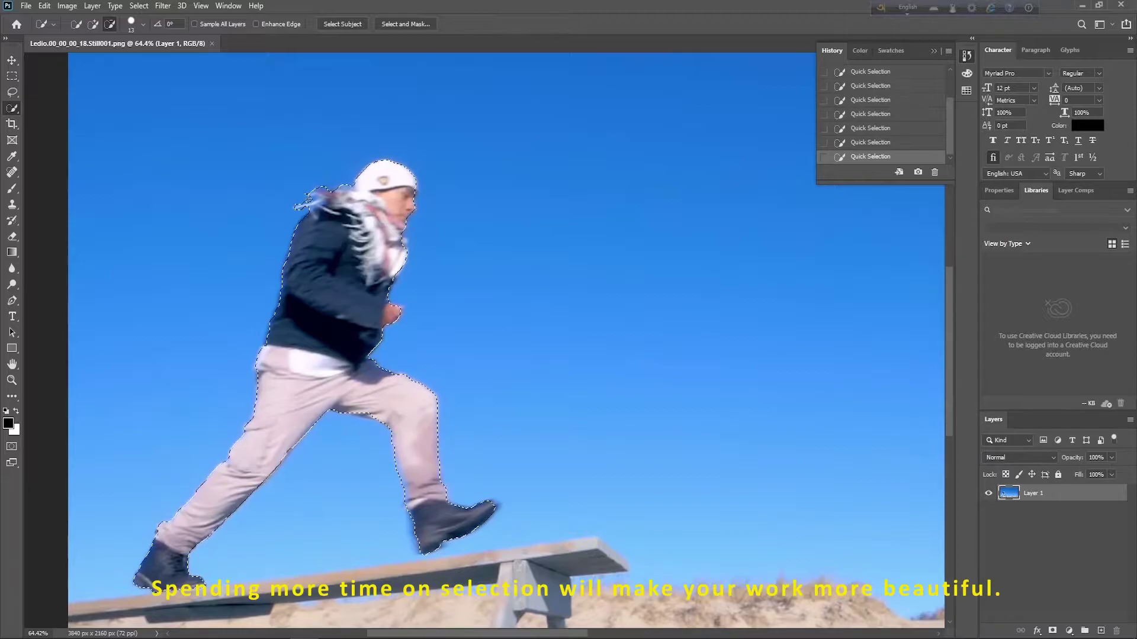
pyautogui.keyDown('alt'); pyautogui.click(365, 240); pyautogui.keyUp('alt')
pyautogui.keyDown('alt'); pyautogui.click(381, 308); pyautogui.keyUp('alt')
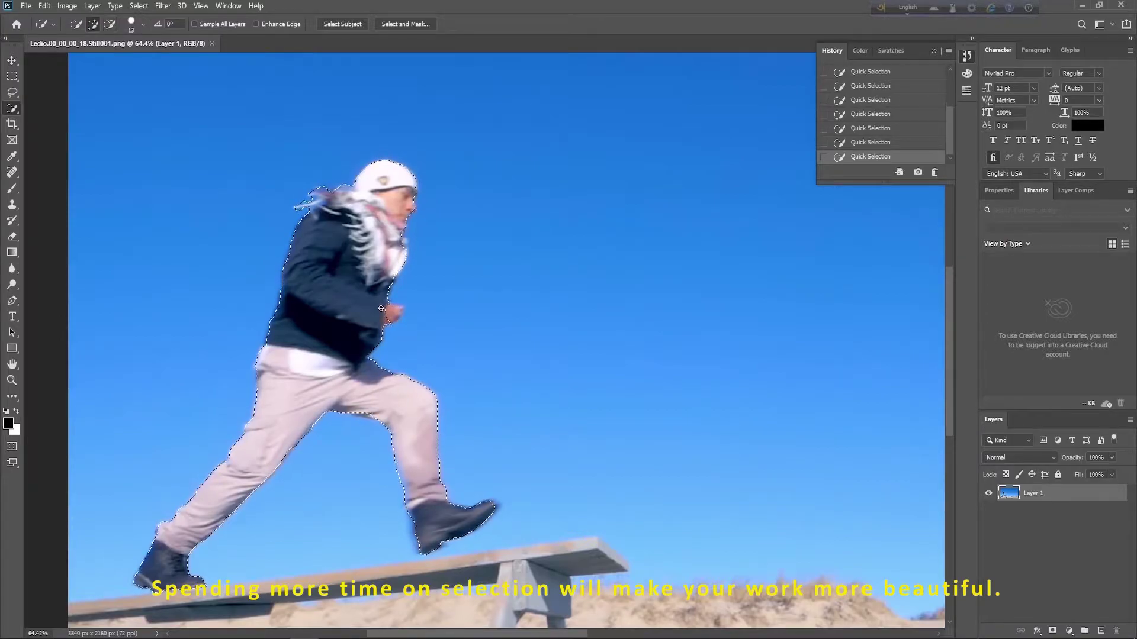
pyautogui.hotkey('ctrl', 'z')
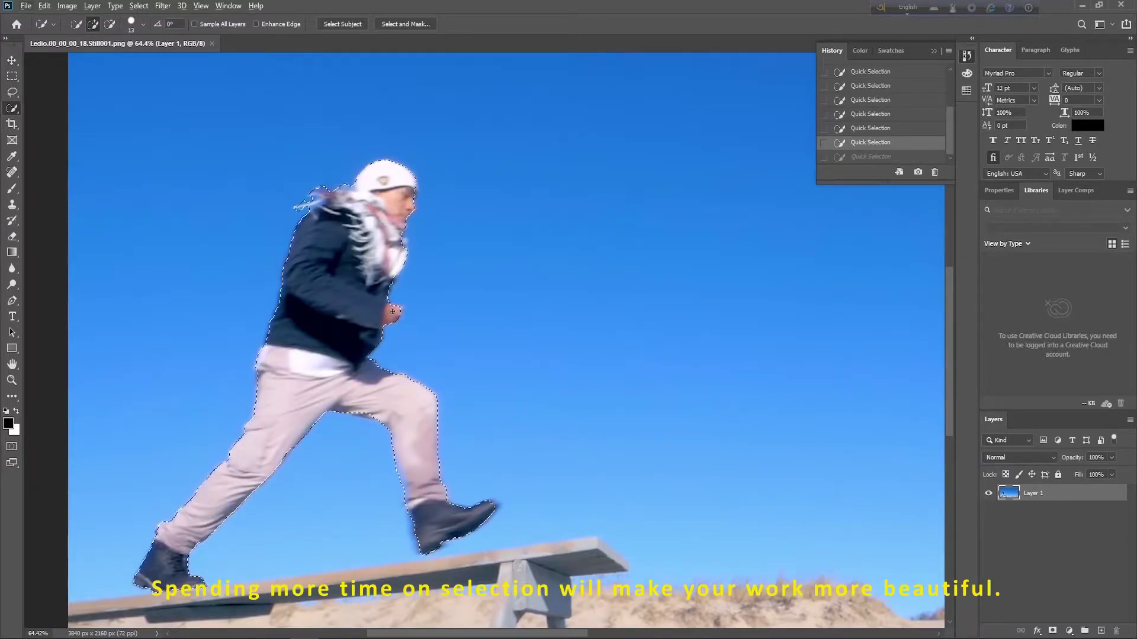
pyautogui.moveTo(400, 309); pyautogui.dragTo(390, 251)
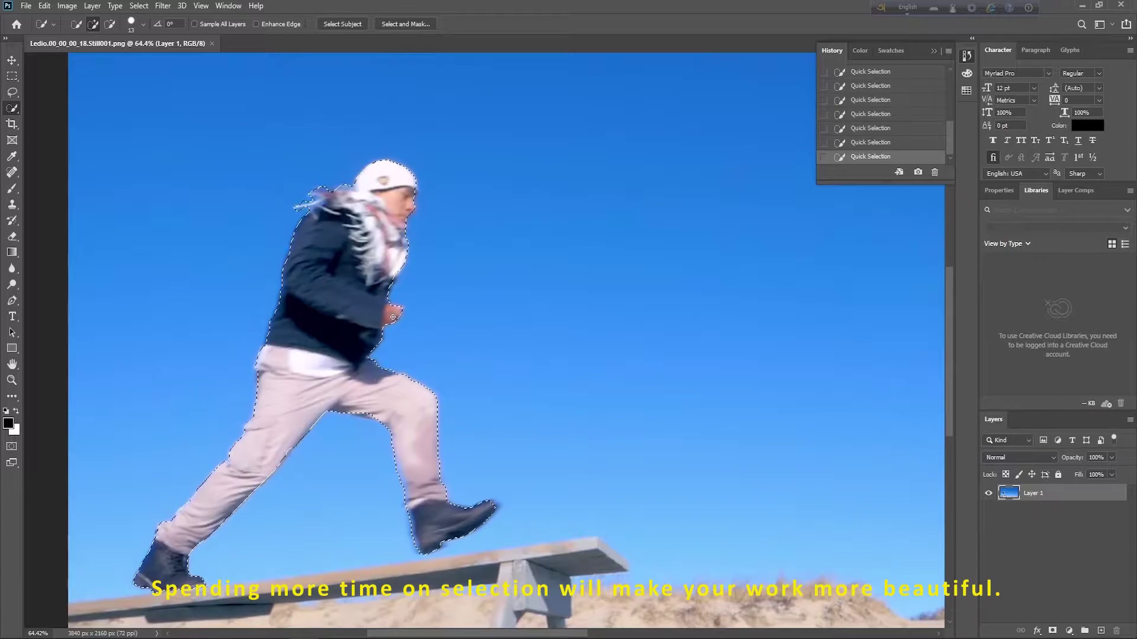
# - Reduce the Quick Selection brush size to 8 px
pyautogui.click(142, 25)
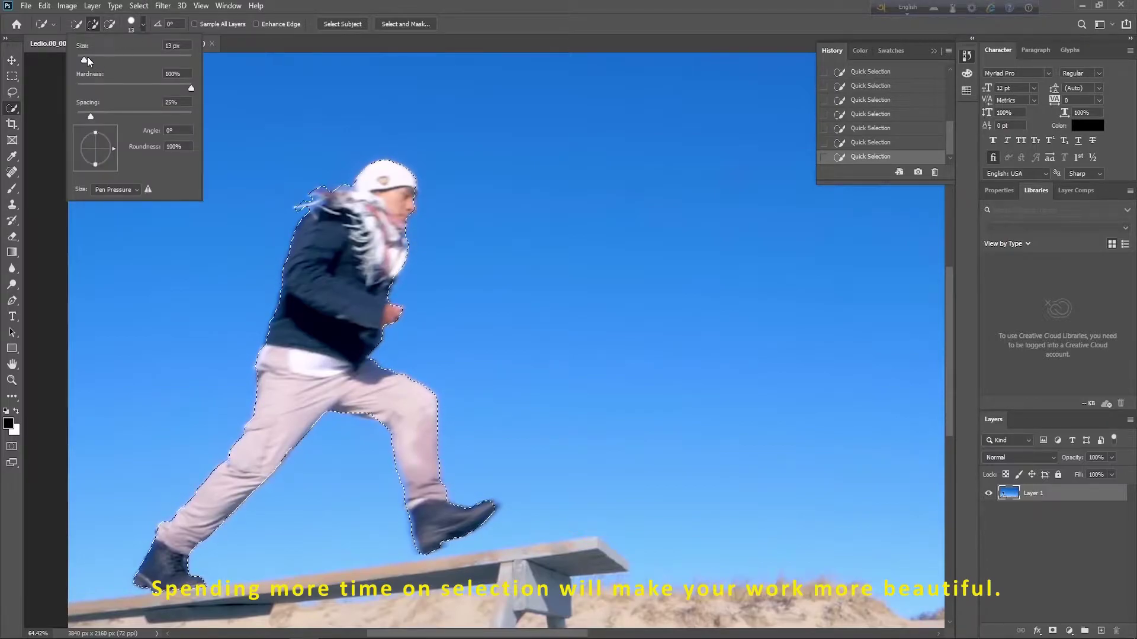
pyautogui.moveTo(83, 61); pyautogui.dragTo(81, 60)
pyautogui.press('Return')
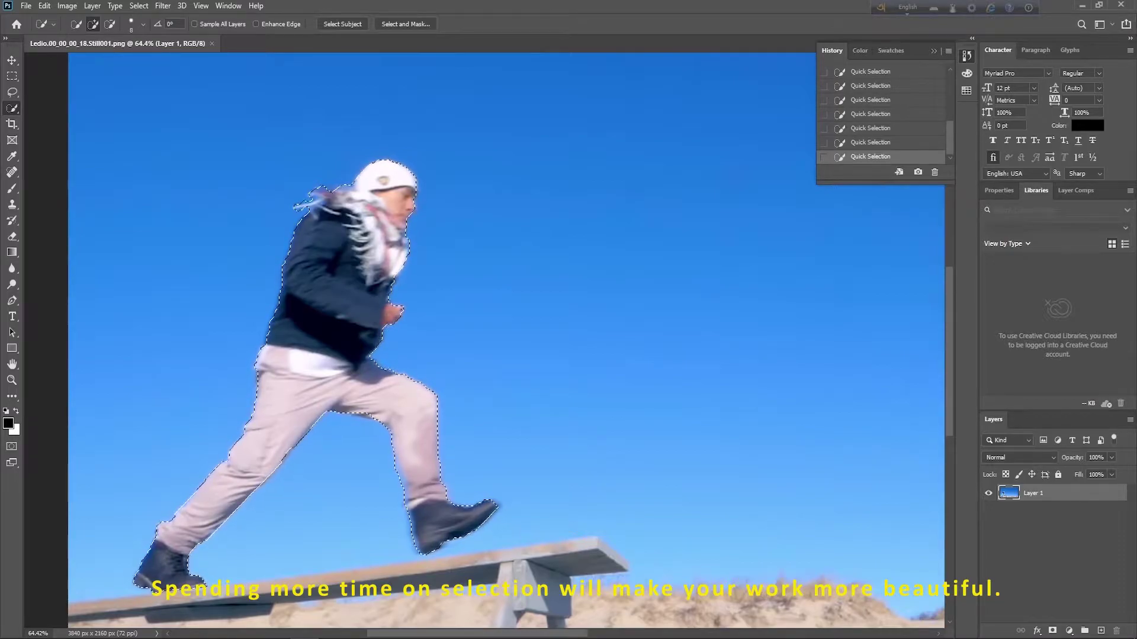
# - Feather the selection edge by 0.5 px in Select and Mask
pyautogui.click(403, 22)
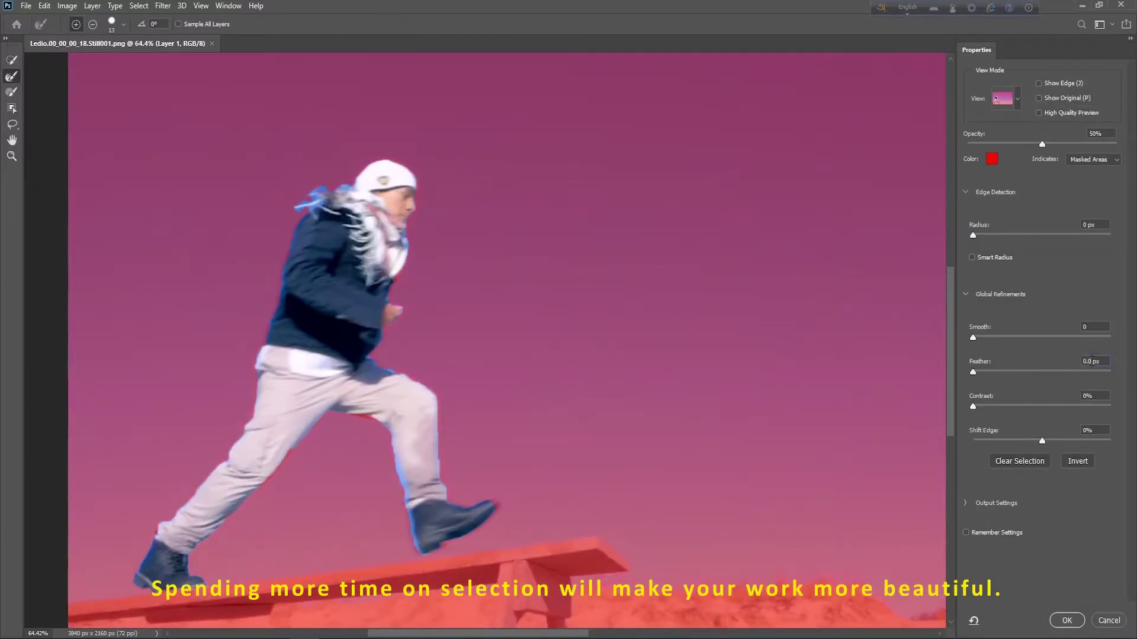
pyautogui.write('5')
pyautogui.press('Return')
pyautogui.click(1067, 620)
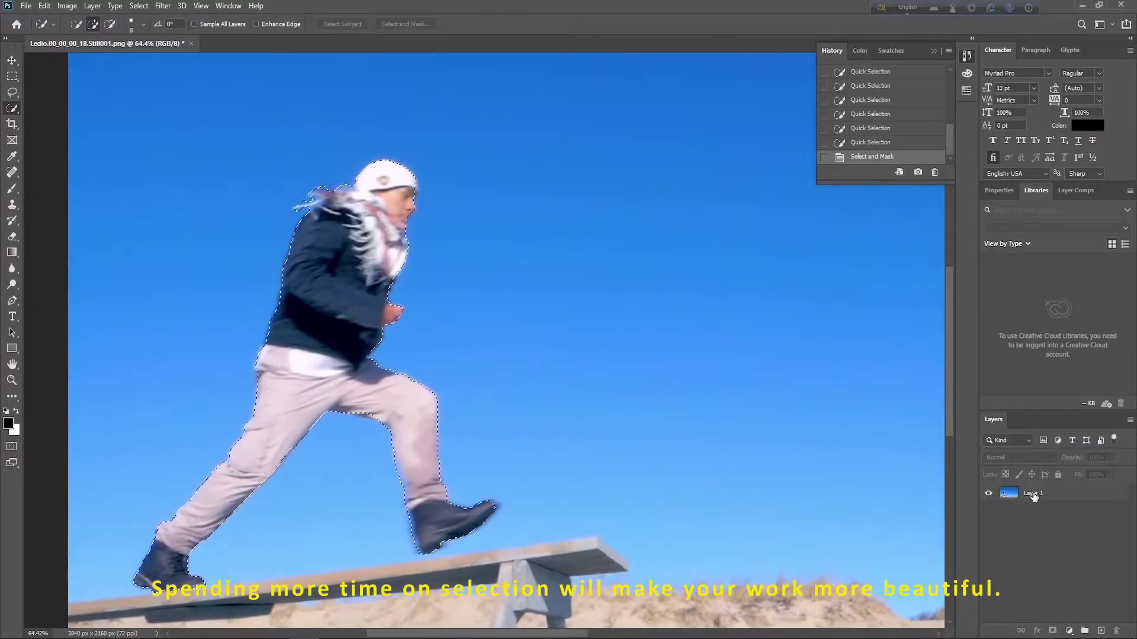
# - Copy the jumper from Layer 1 onto a new layer and hide Layer 1
pyautogui.click(1033, 497)
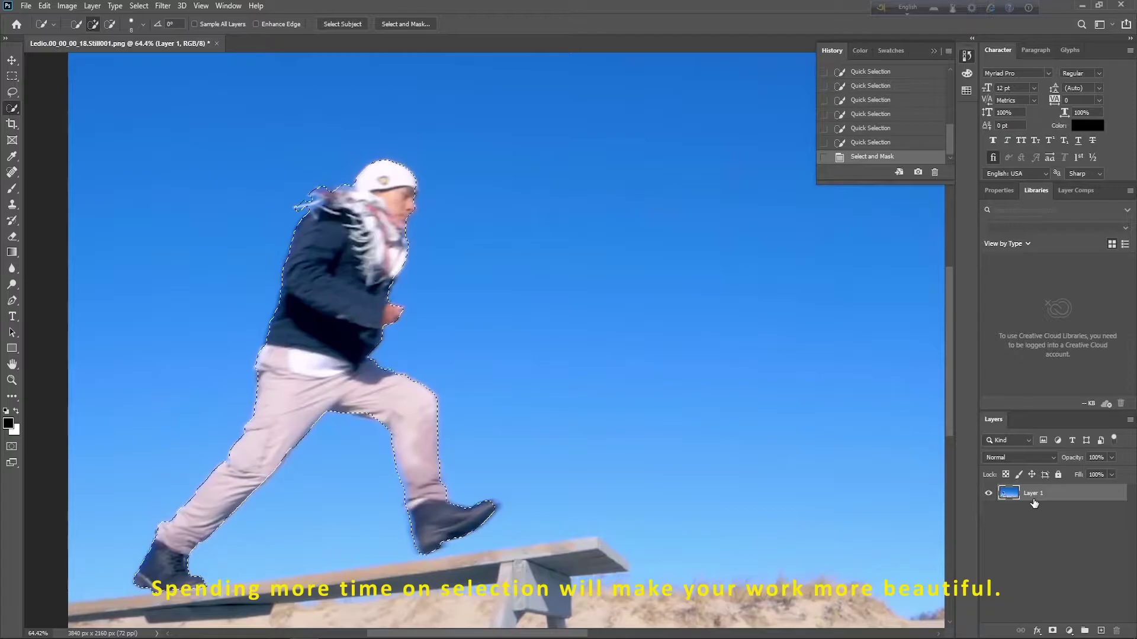
pyautogui.hotkey('ctrl', 'j')
pyautogui.click(988, 510)
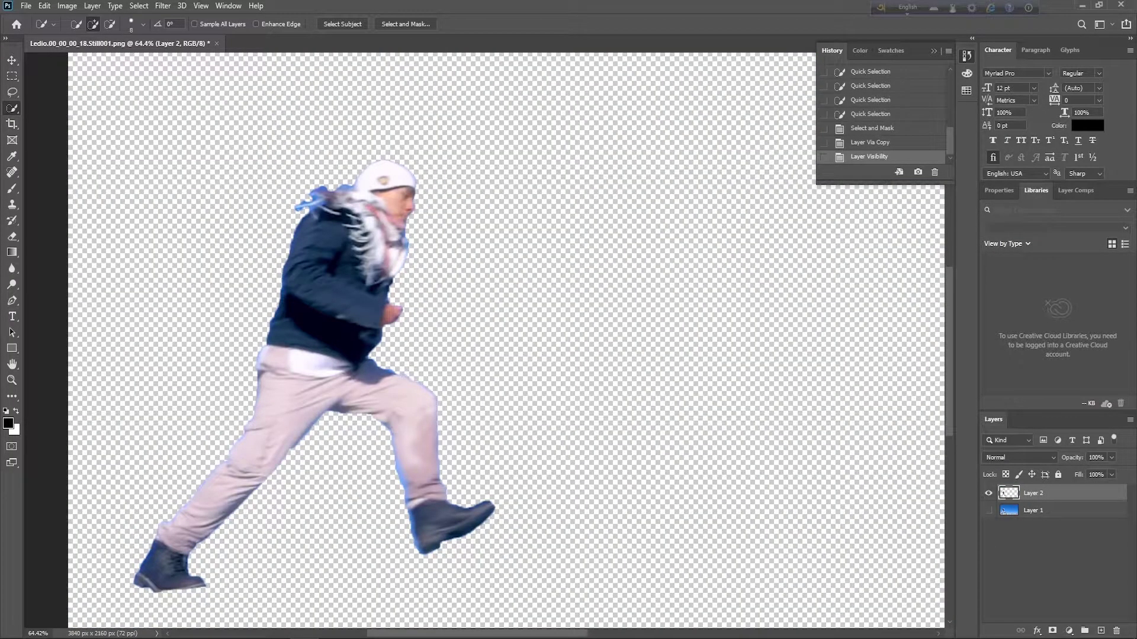
# - Save the cut-out as PNG Ledio.00_00_00_18.Still001 in the Desktop Image folder
pyautogui.click(27, 7)
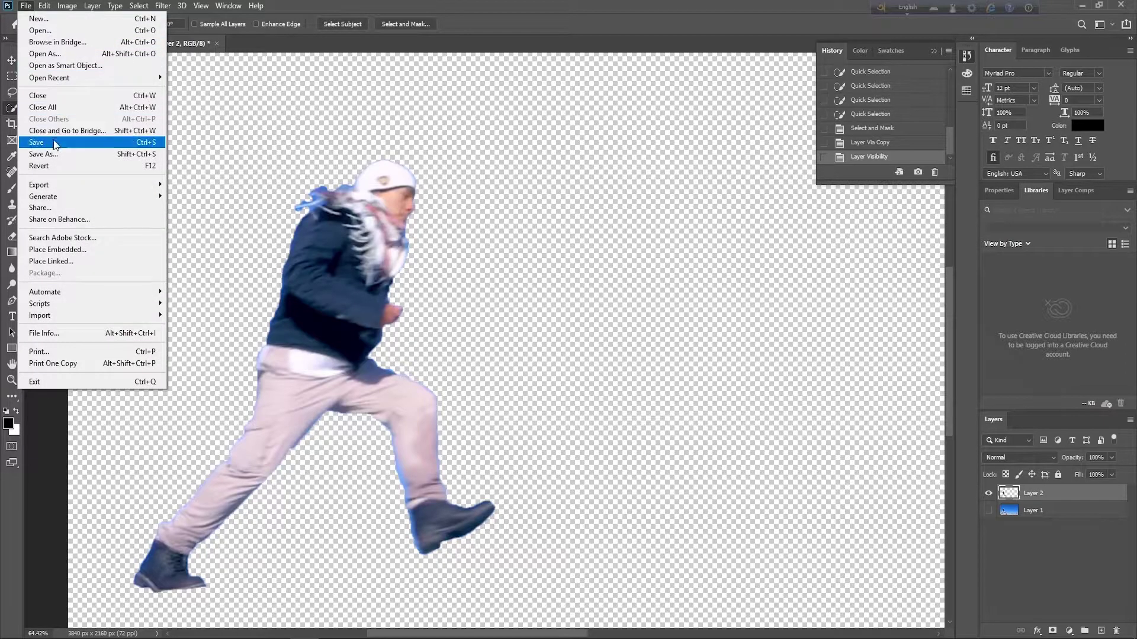
pyautogui.click(42, 154)
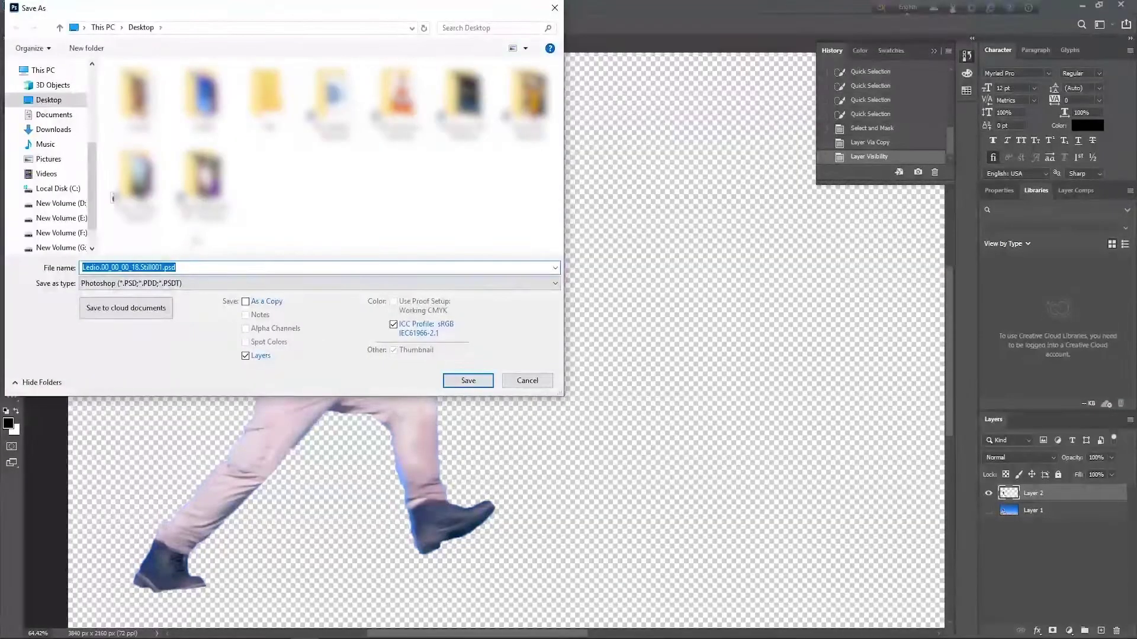
pyautogui.doubleClick(211, 110)
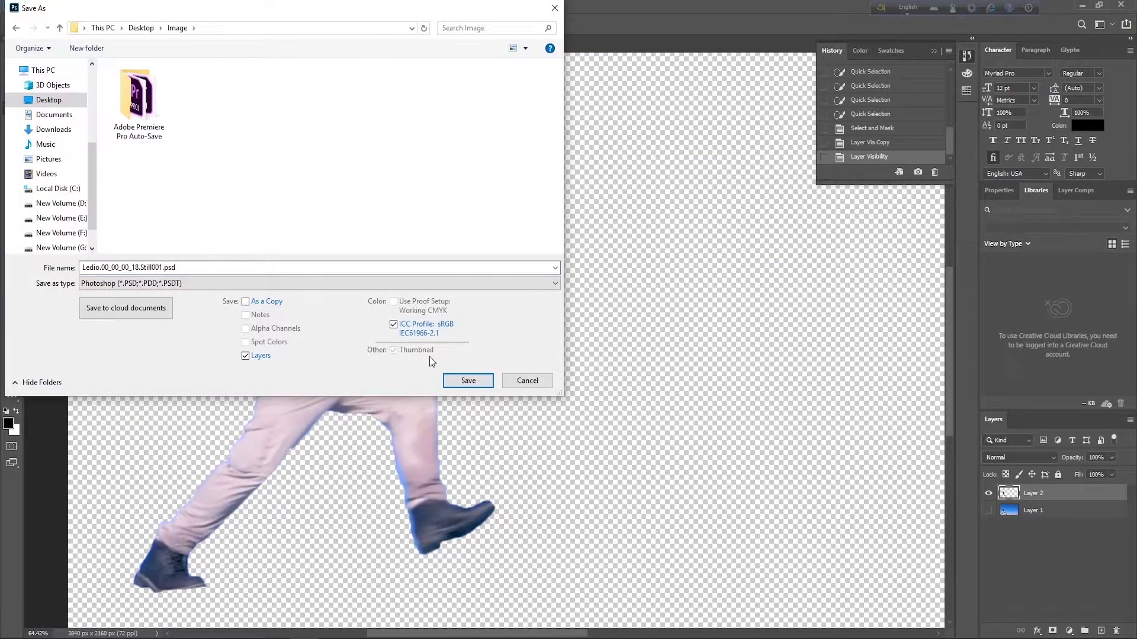
pyautogui.click(504, 286)
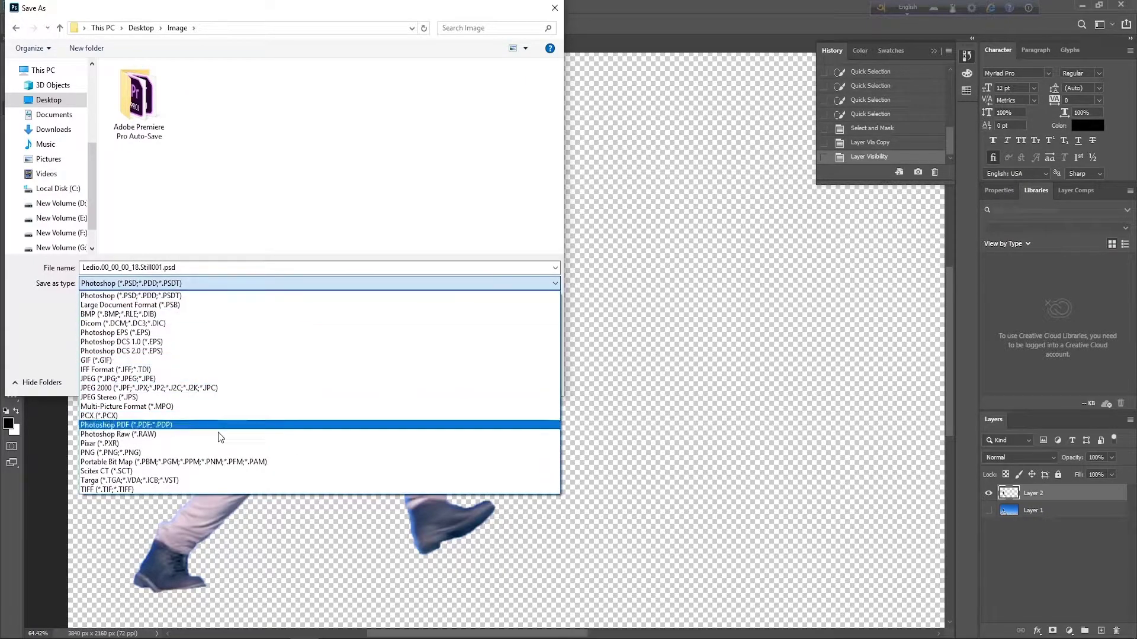
pyautogui.click(142, 452)
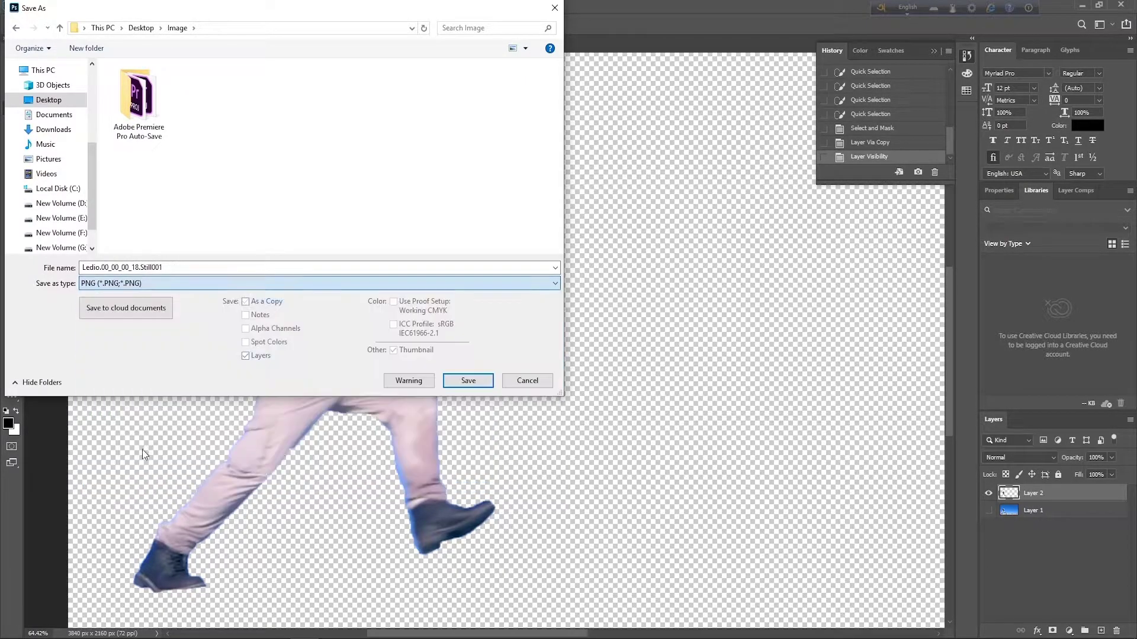
pyautogui.click(464, 380)
pyautogui.click(629, 194)
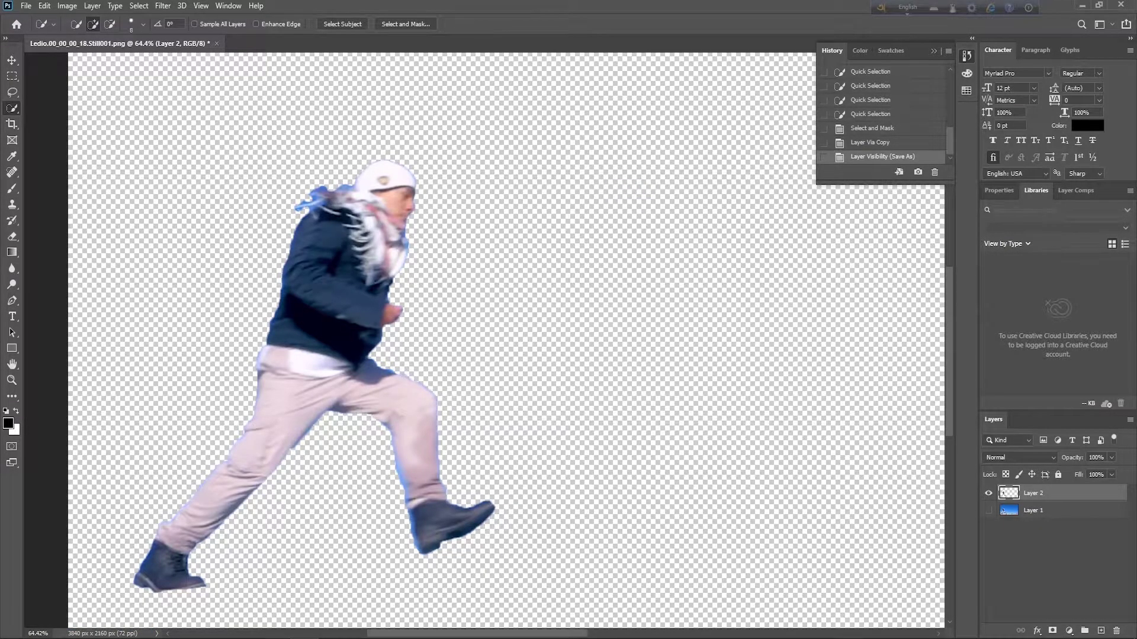
# - Import the cut-out PNG into the Premiere project, place it on V2, and play the sequence
pyautogui.hotkey('alt', 'Tab')
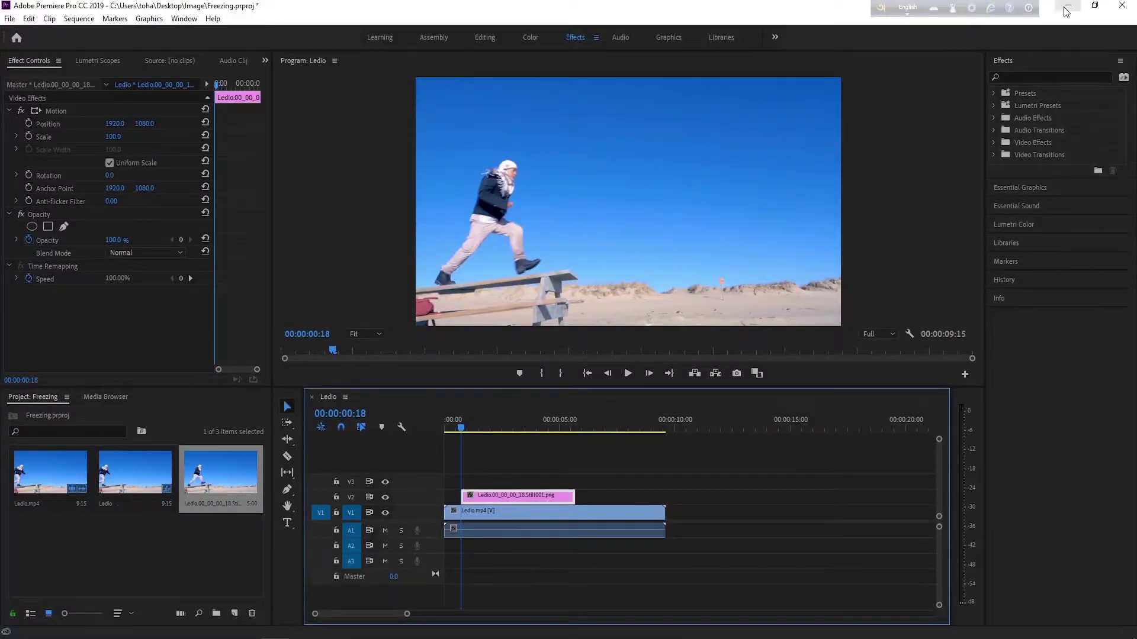
pyautogui.click(1066, 12)
pyautogui.click(1066, 11)
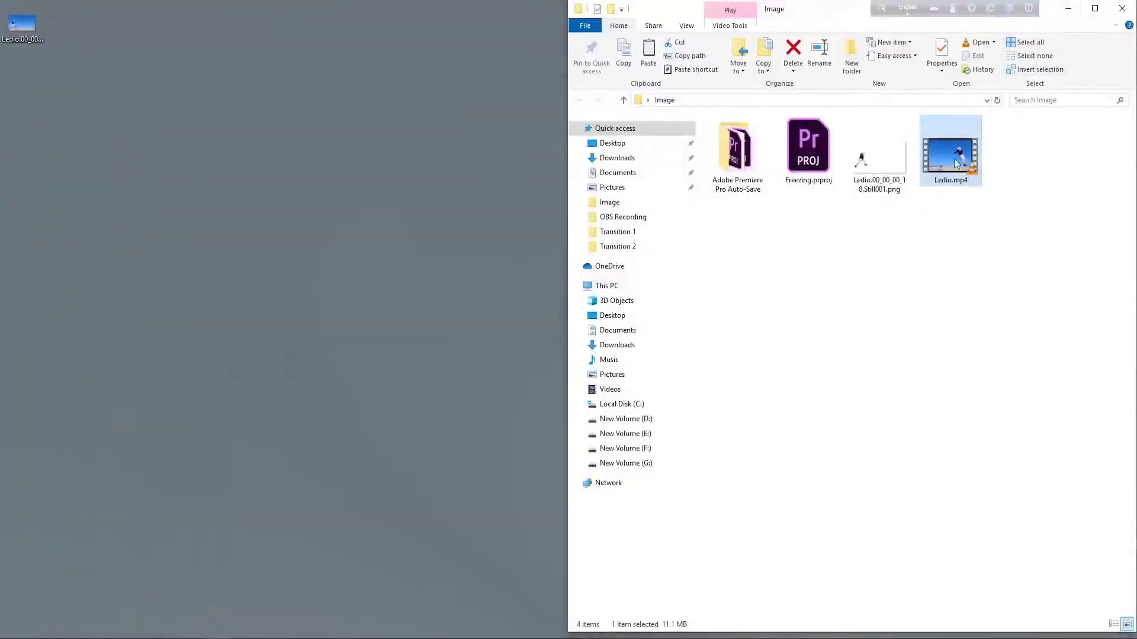
pyautogui.moveTo(877, 159)
pyautogui.mouseDown()
pyautogui.moveTo(276, 609)
pyautogui.moveTo(198, 566)
pyautogui.mouseUp()
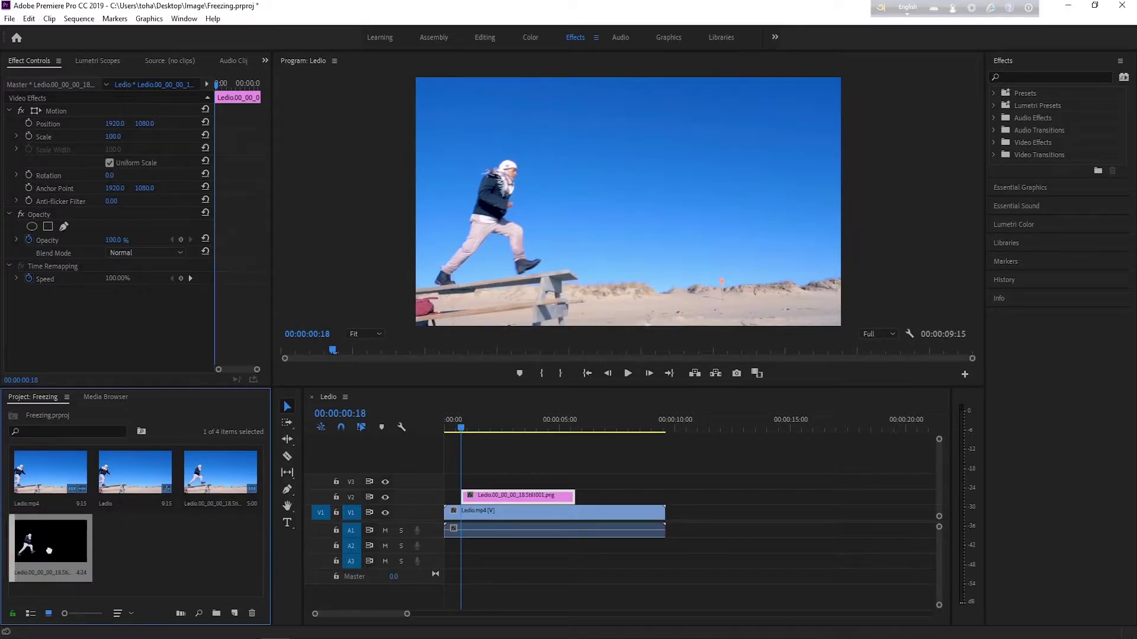
pyautogui.moveTo(49, 550); pyautogui.dragTo(465, 499)
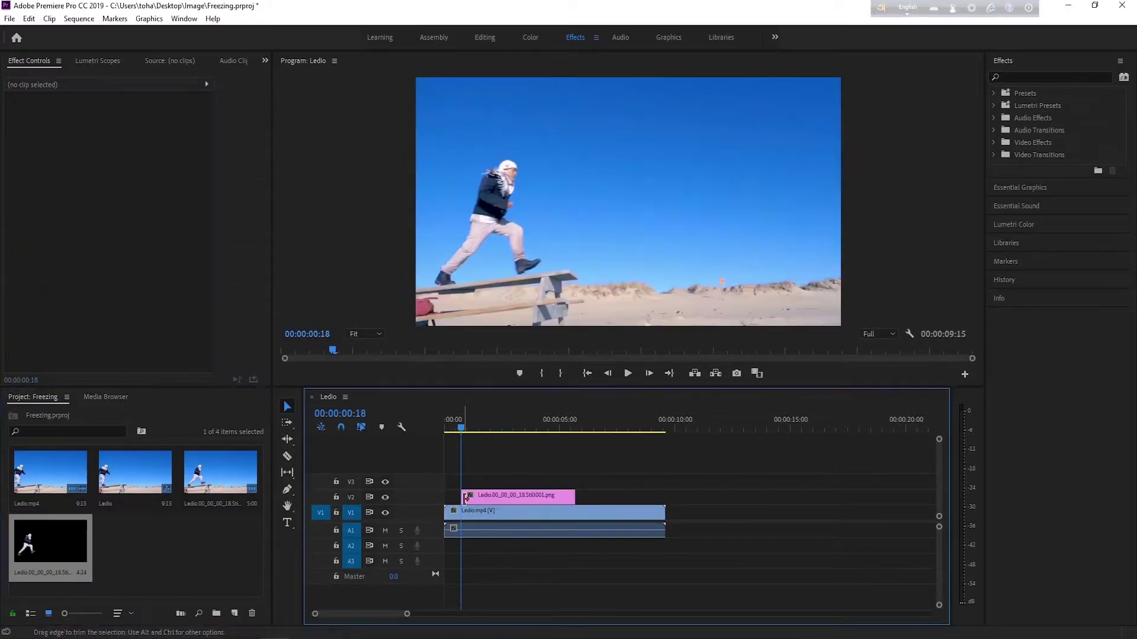
pyautogui.click(628, 374)
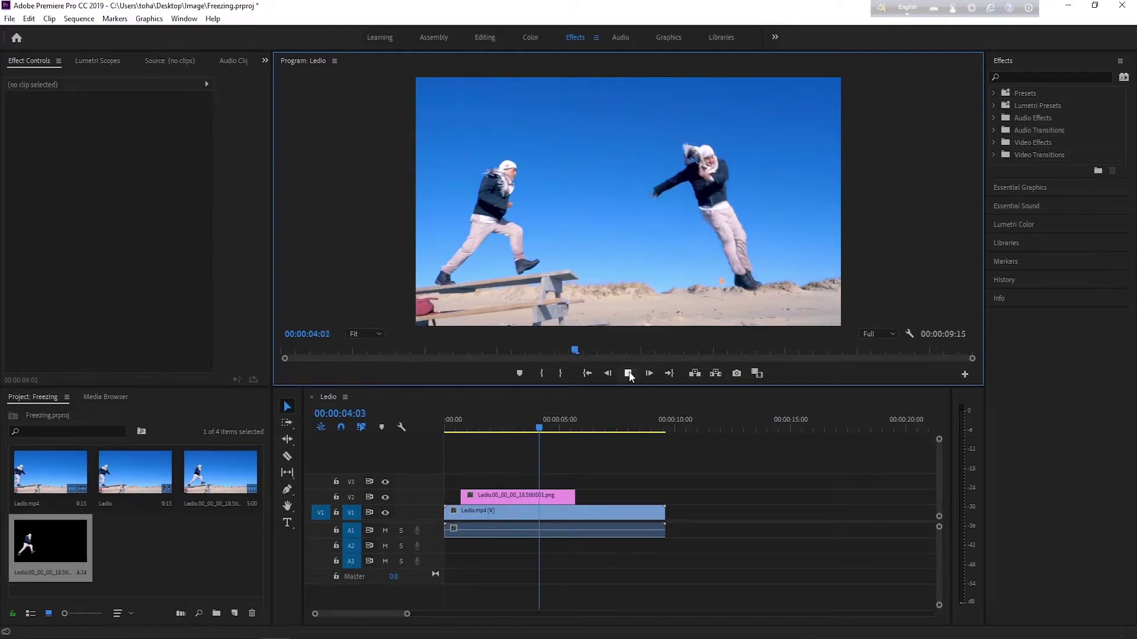
# - Set the V2 still clip's opacity to 80% in Effect Controls
pyautogui.moveTo(630, 583)
pyautogui.mouseDown()
pyautogui.moveTo(614, 408)
pyautogui.moveTo(459, 448)
pyautogui.mouseUp()
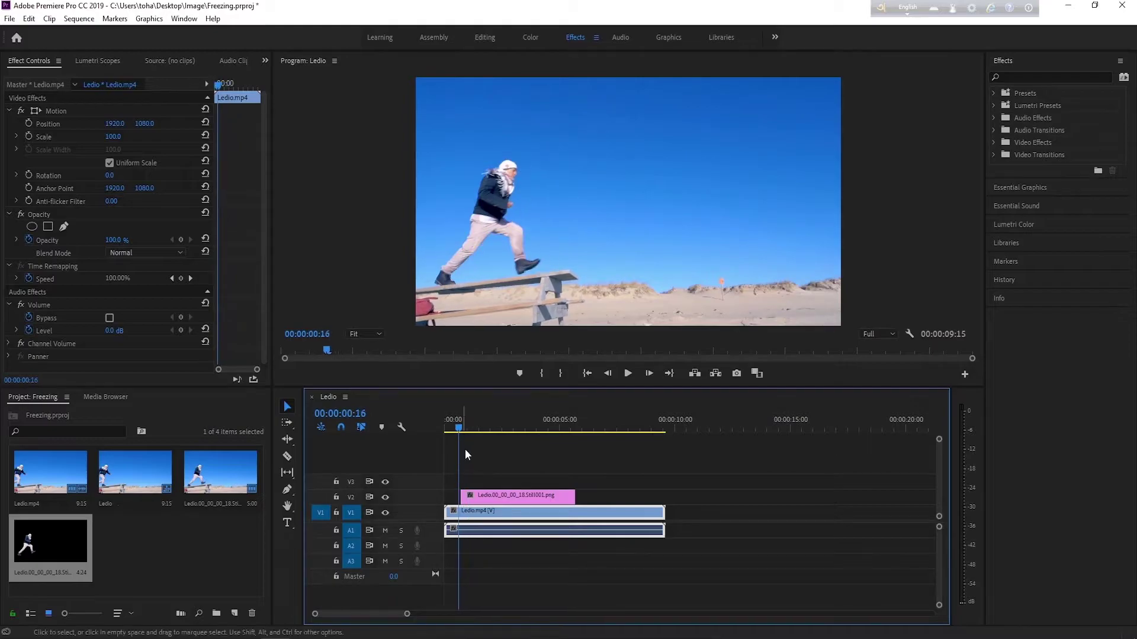
pyautogui.click(627, 373)
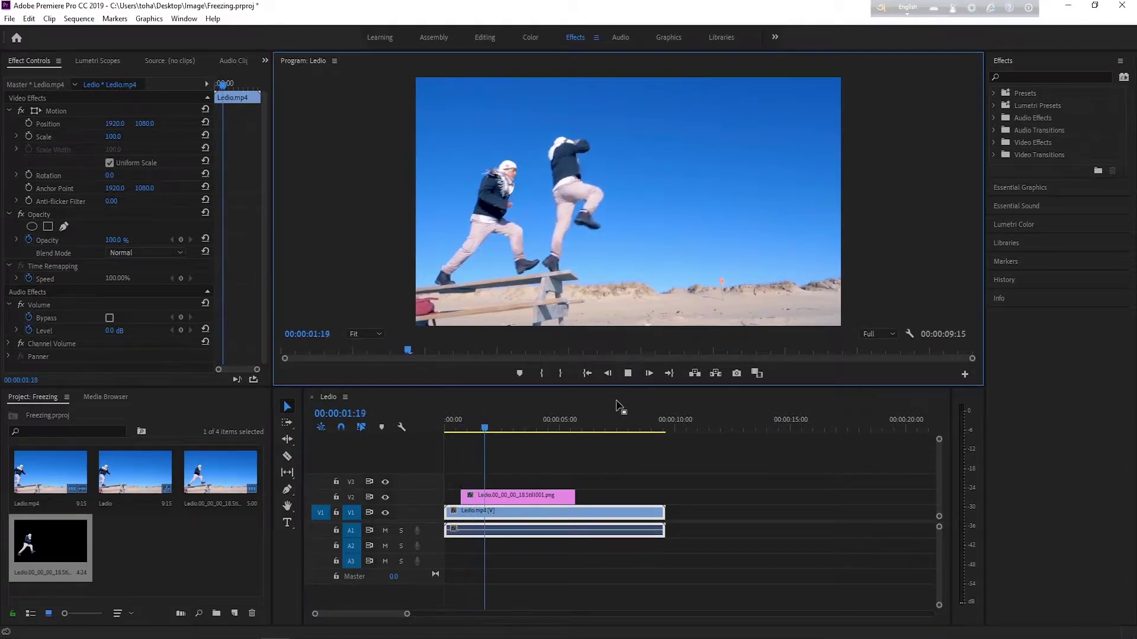
pyautogui.click(490, 495)
pyautogui.moveTo(116, 241); pyautogui.dragTo(112, 241)
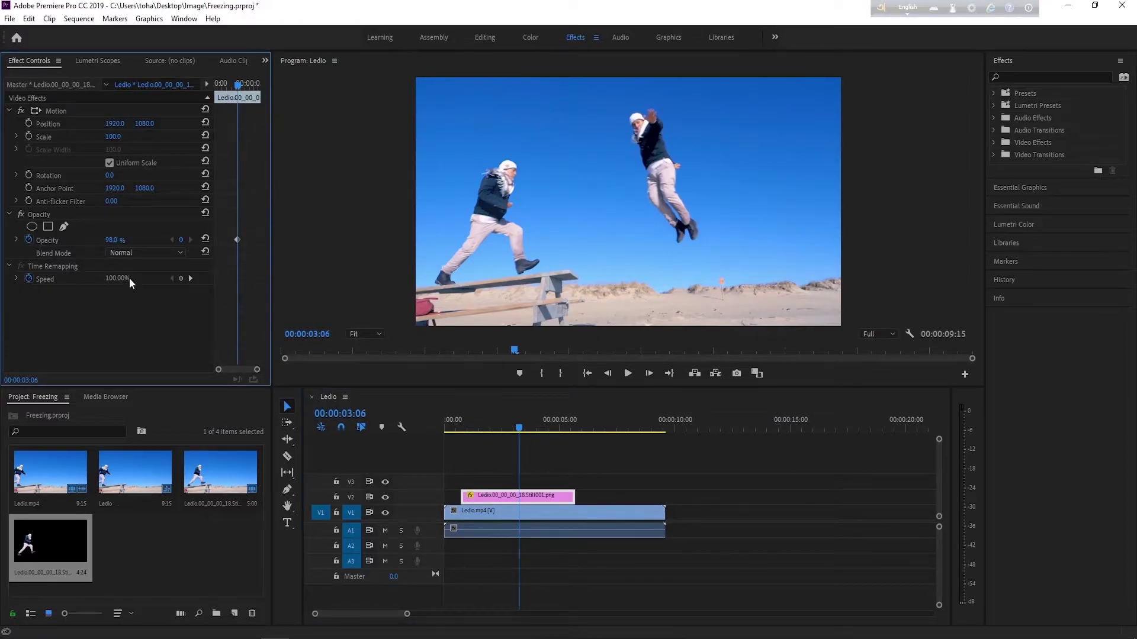
pyautogui.click(115, 239)
pyautogui.write('80')
pyautogui.press('Return')
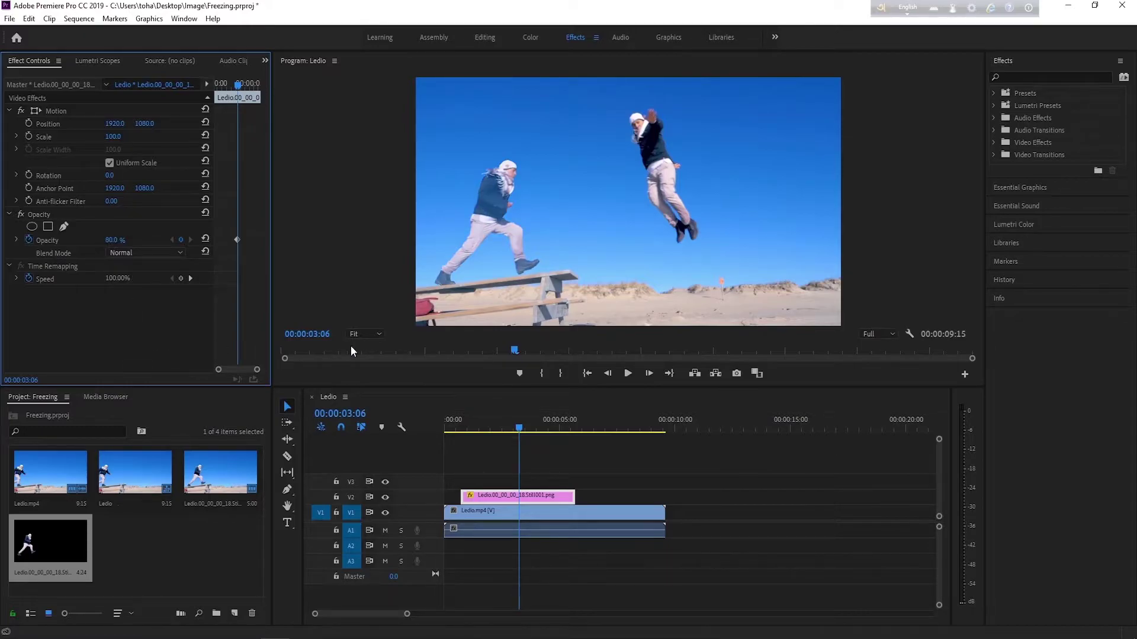
# - Play back from near the start and stop around 00:00:02:08
pyautogui.moveTo(520, 431); pyautogui.dragTo(453, 431)
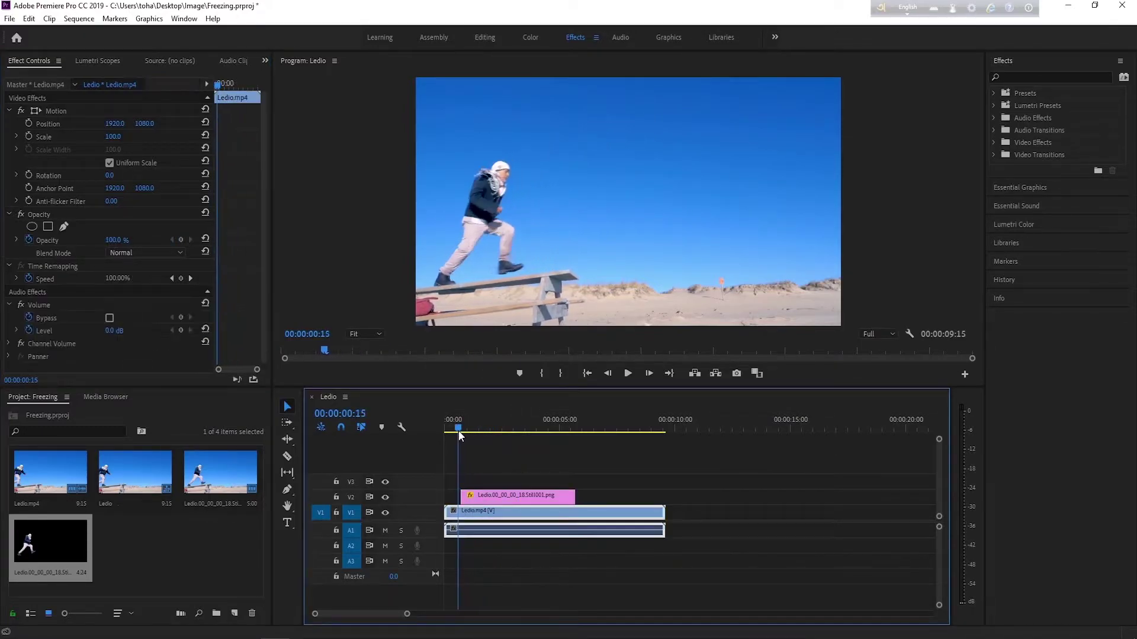
pyautogui.click(627, 373)
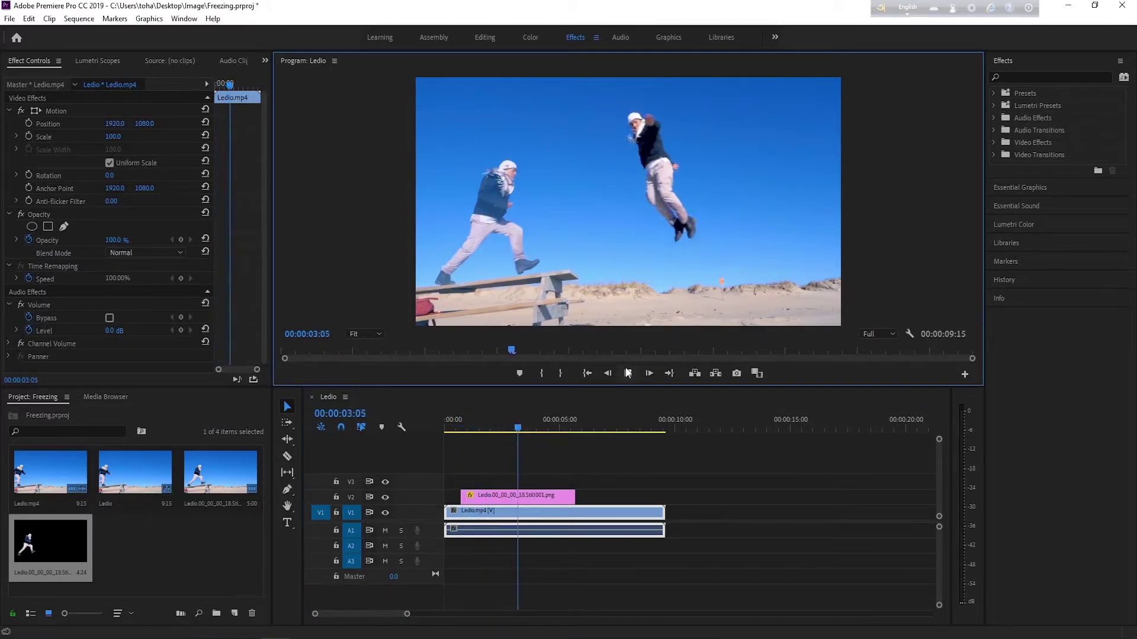
pyautogui.moveTo(556, 431); pyautogui.dragTo(498, 439)
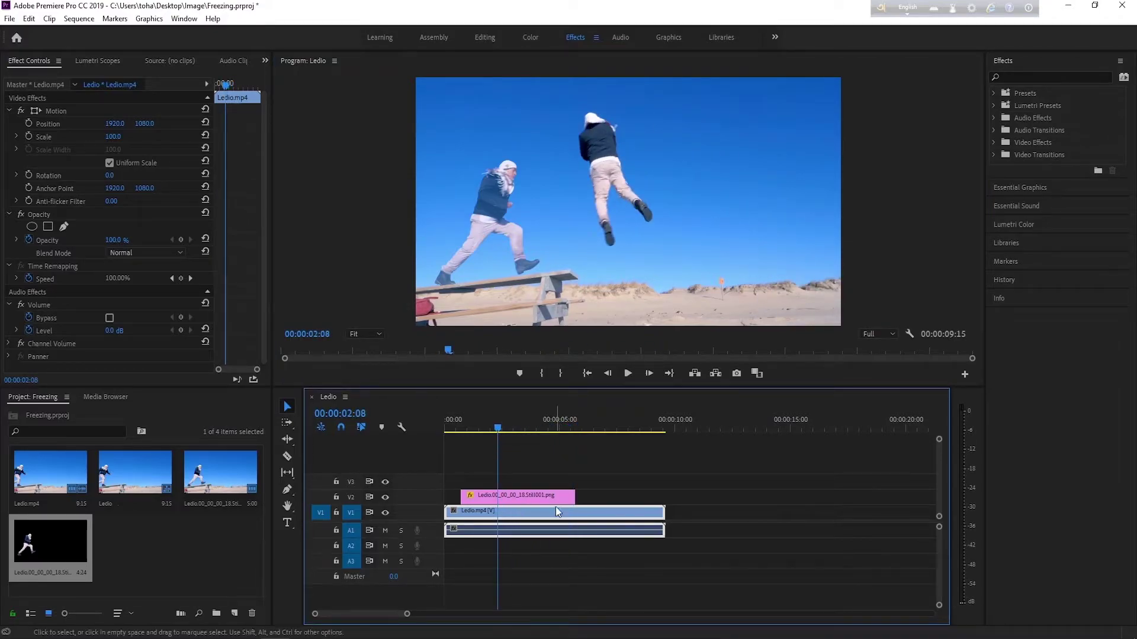
# - Extend the V2 still toward the video's end and export frame 00:00:02:08 into the project
pyautogui.click(523, 496)
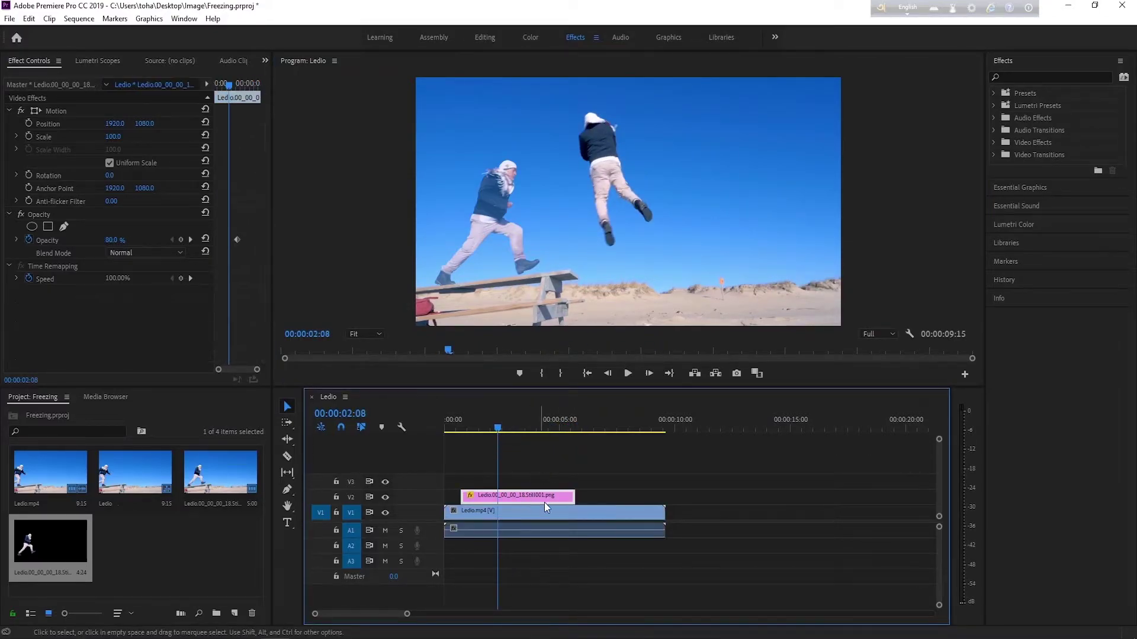
pyautogui.moveTo(574, 495); pyautogui.dragTo(664, 495)
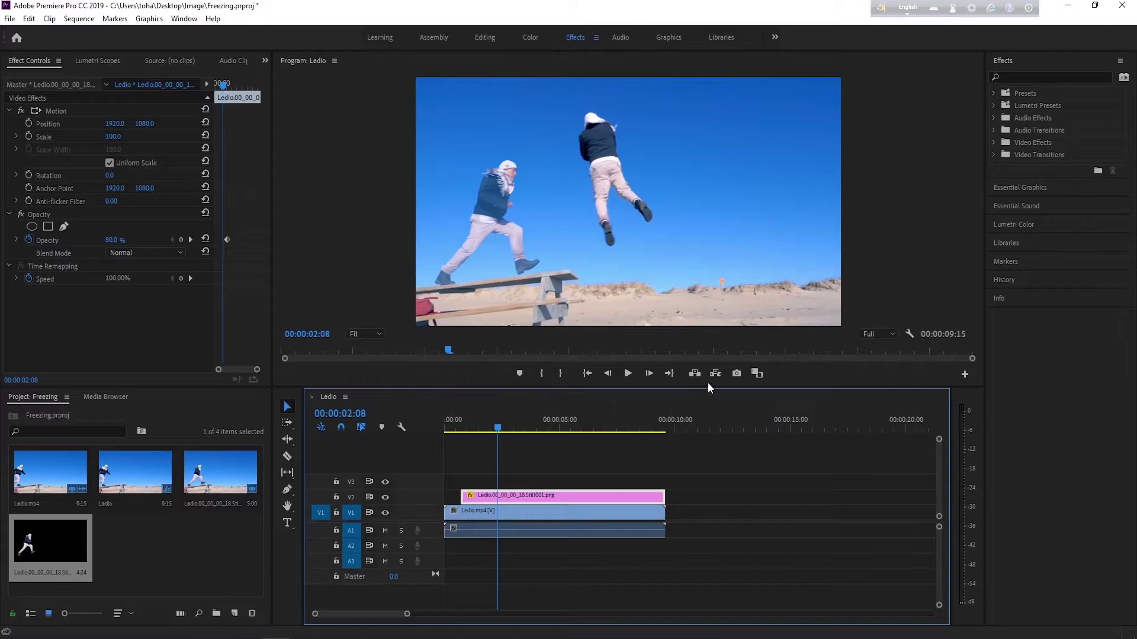
pyautogui.click(736, 373)
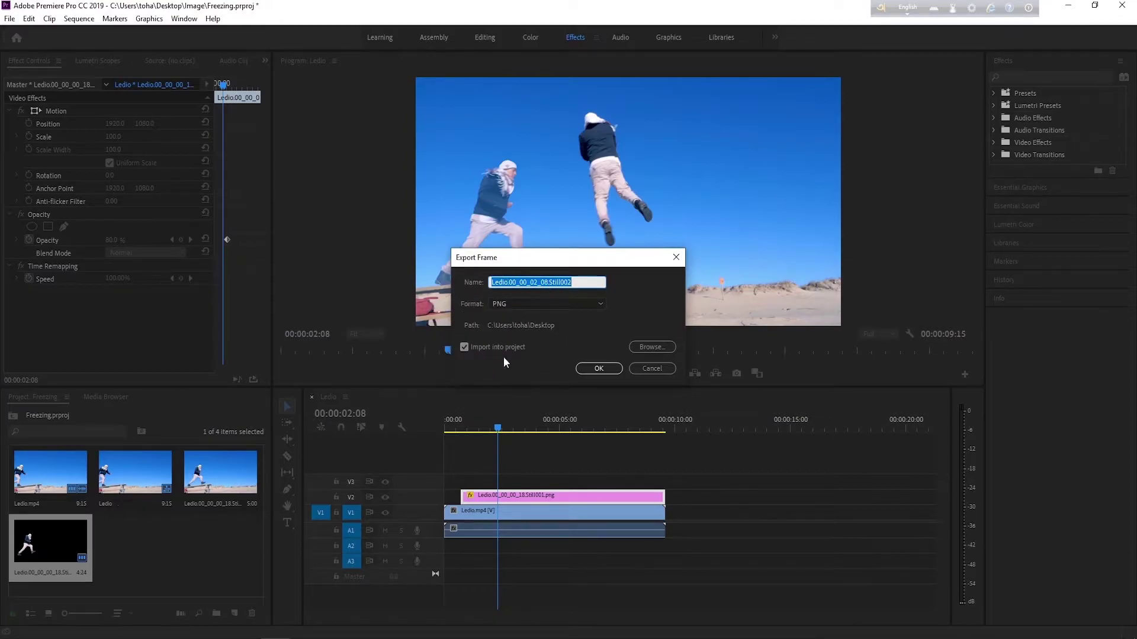
pyautogui.click(599, 368)
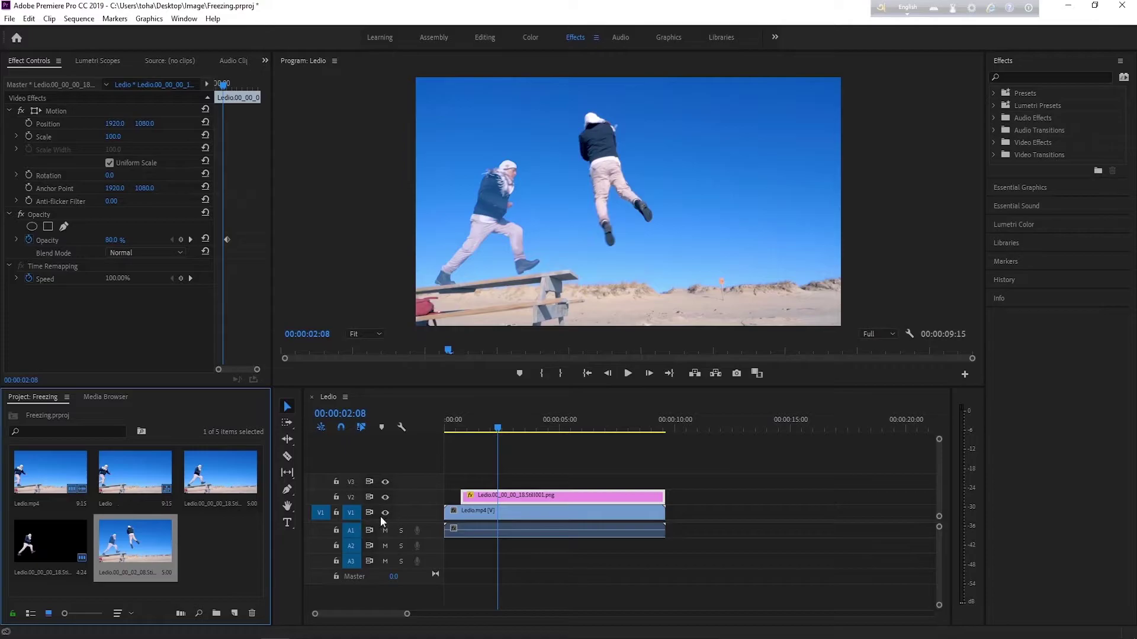
# - Place the new still on V3 and open it with Edit in Adobe Photoshop
pyautogui.moveTo(143, 542); pyautogui.dragTo(523, 481)
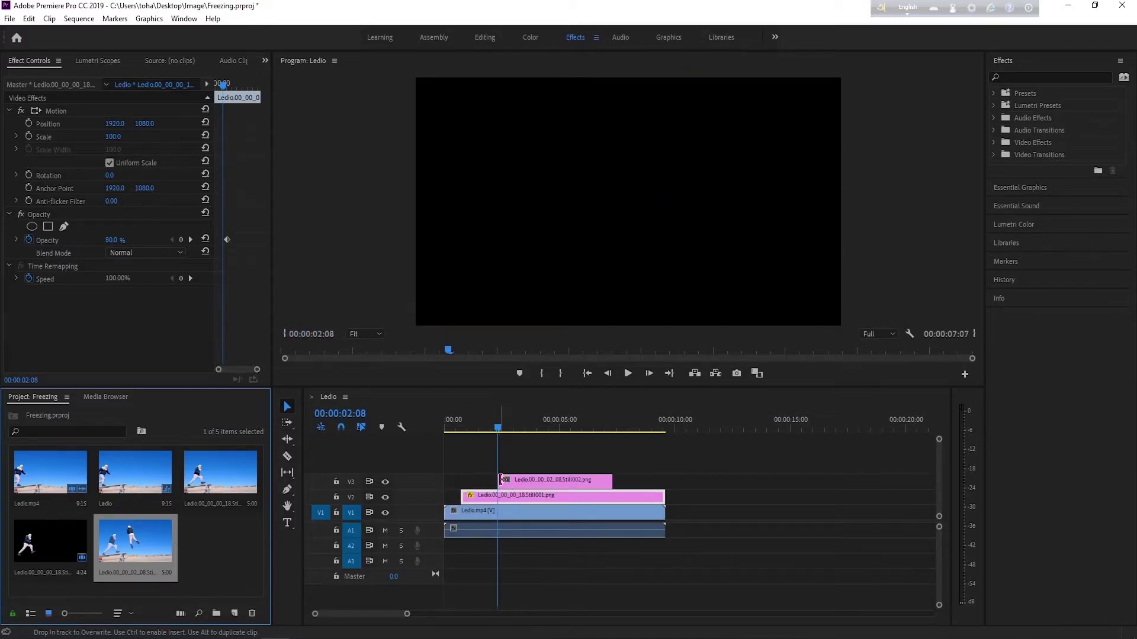
pyautogui.rightClick(524, 484)
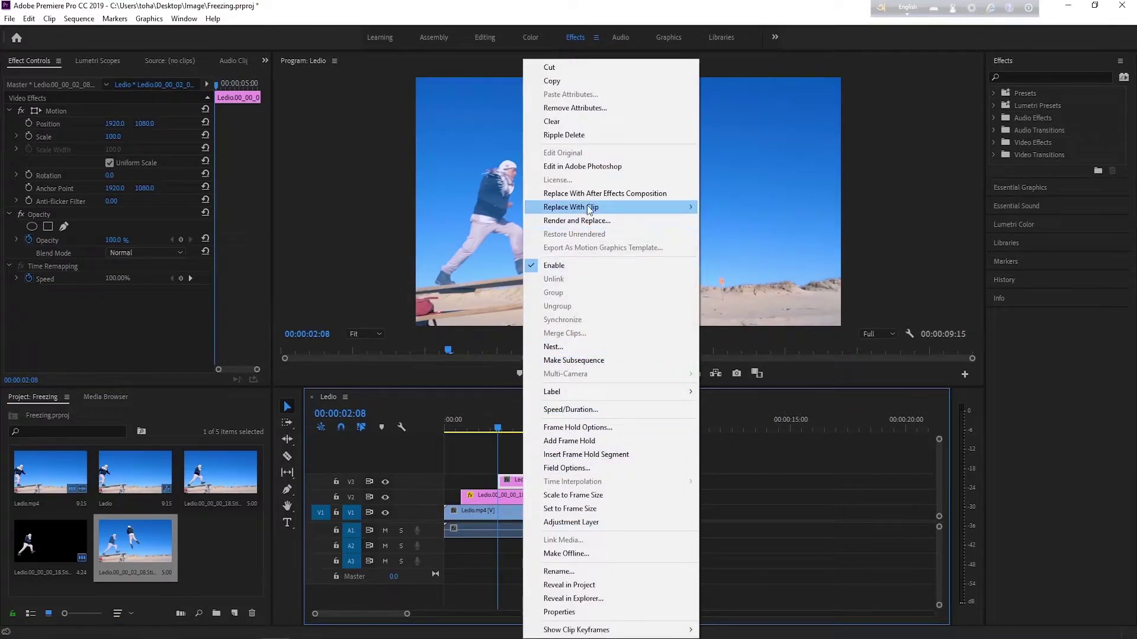
pyautogui.click(590, 165)
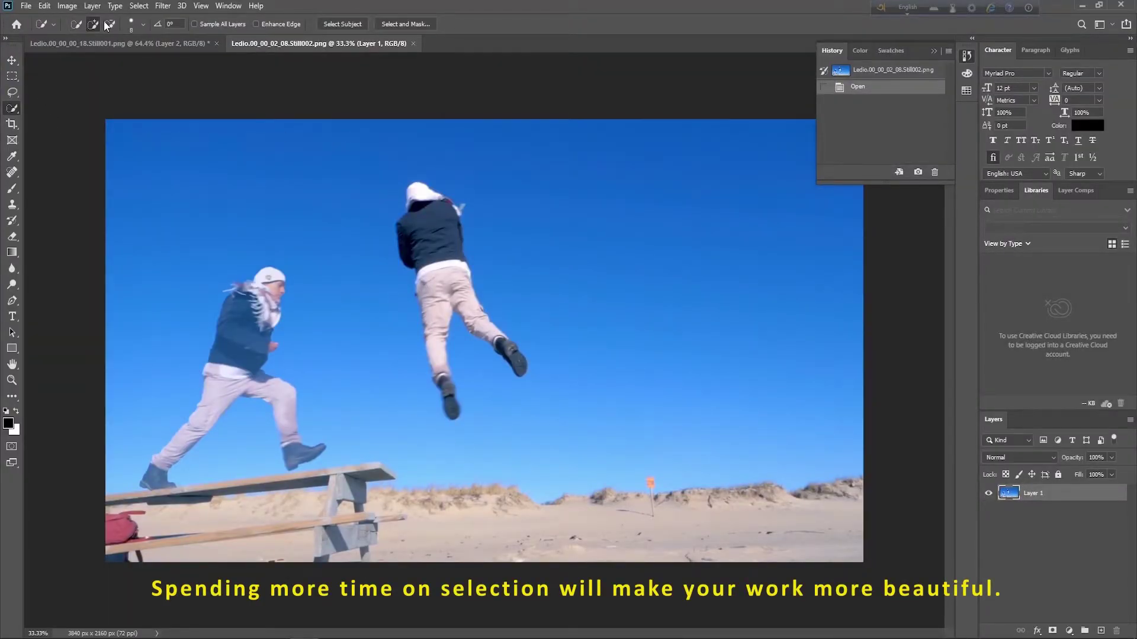
# - Select the airborne jumper's hood, leg, shoes and shoulder with Quick Selection
pyautogui.click(141, 25)
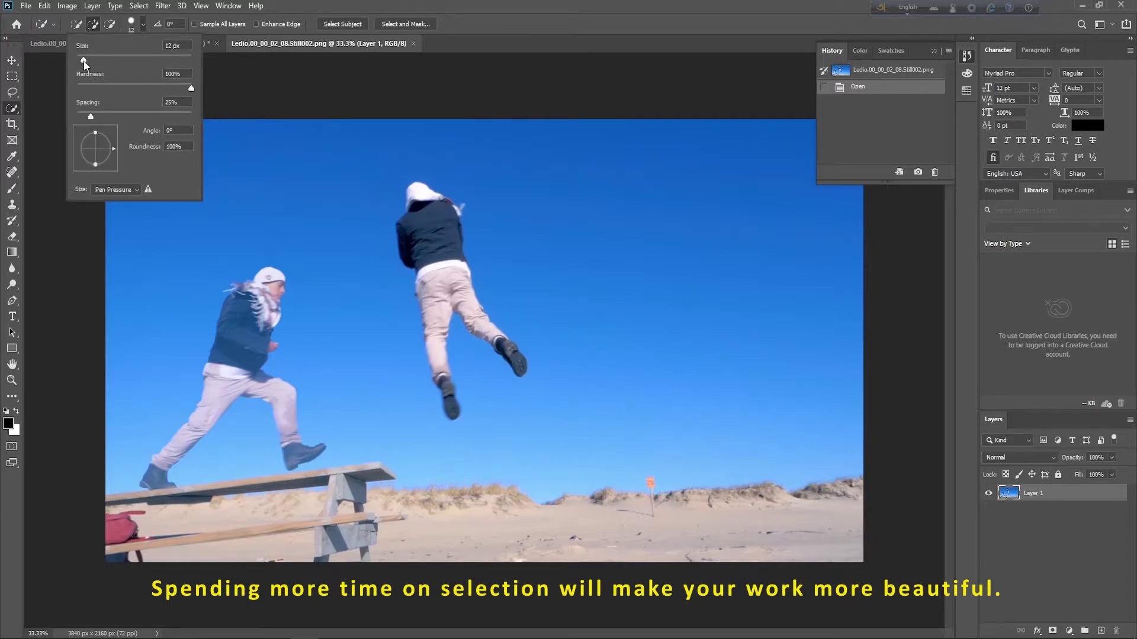
pyautogui.click(420, 193)
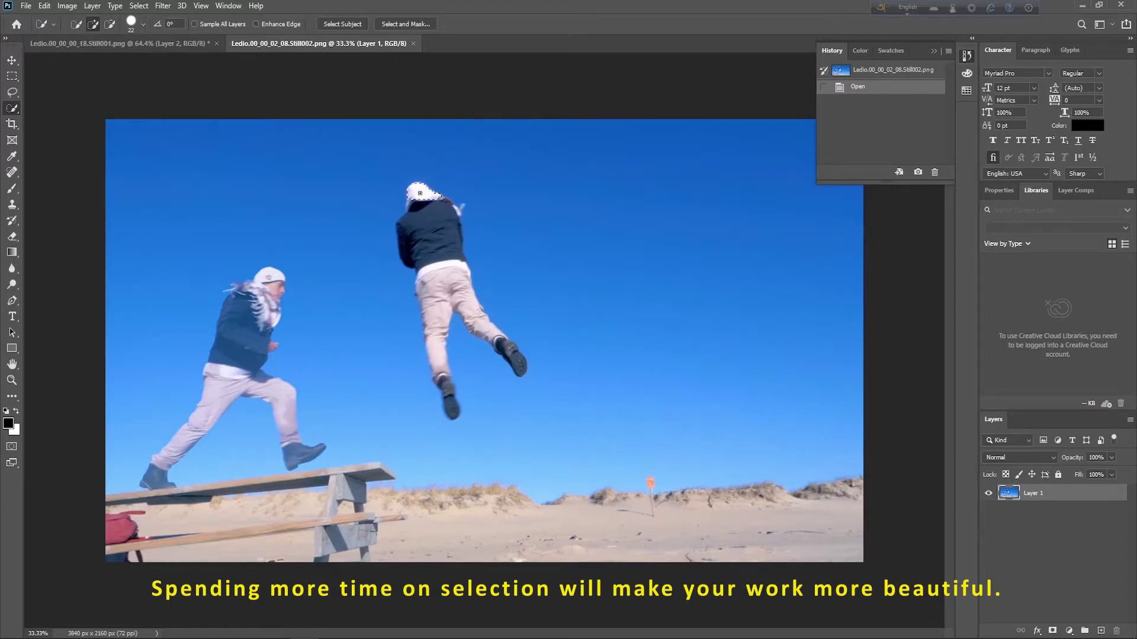
pyautogui.moveTo(440, 321); pyautogui.dragTo(452, 412)
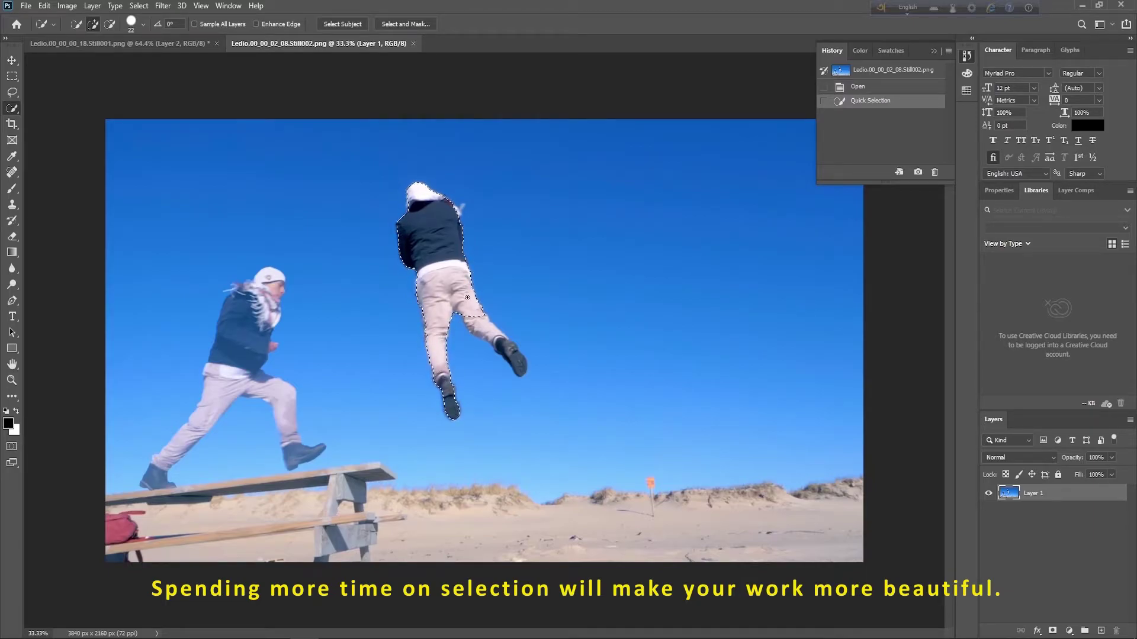
pyautogui.click(512, 358)
pyautogui.click(463, 287)
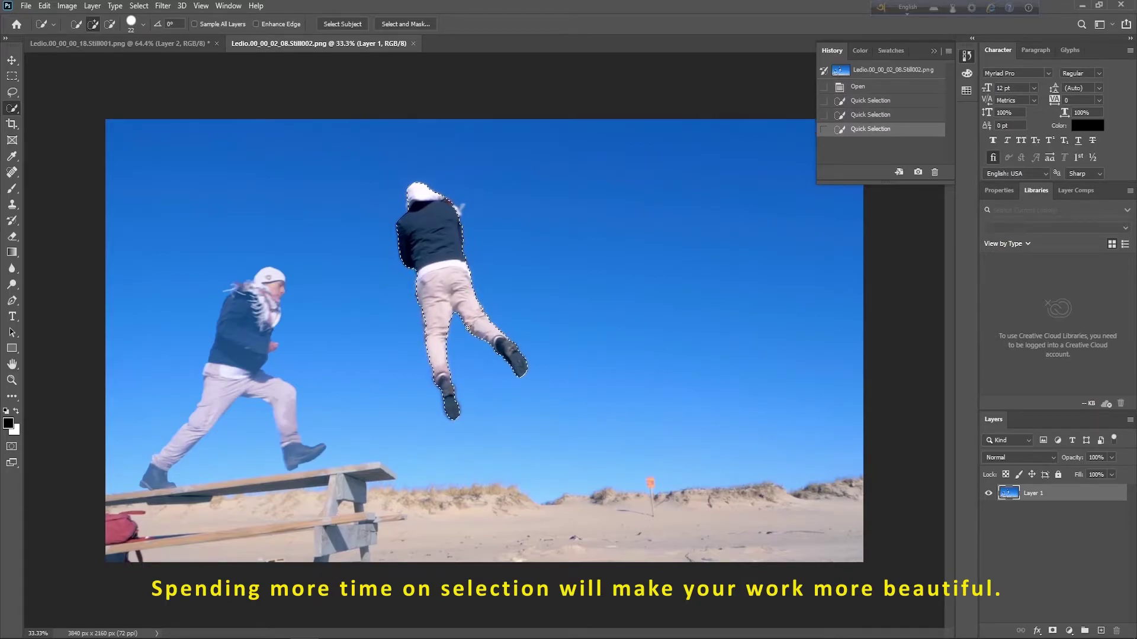
pyautogui.click(457, 211)
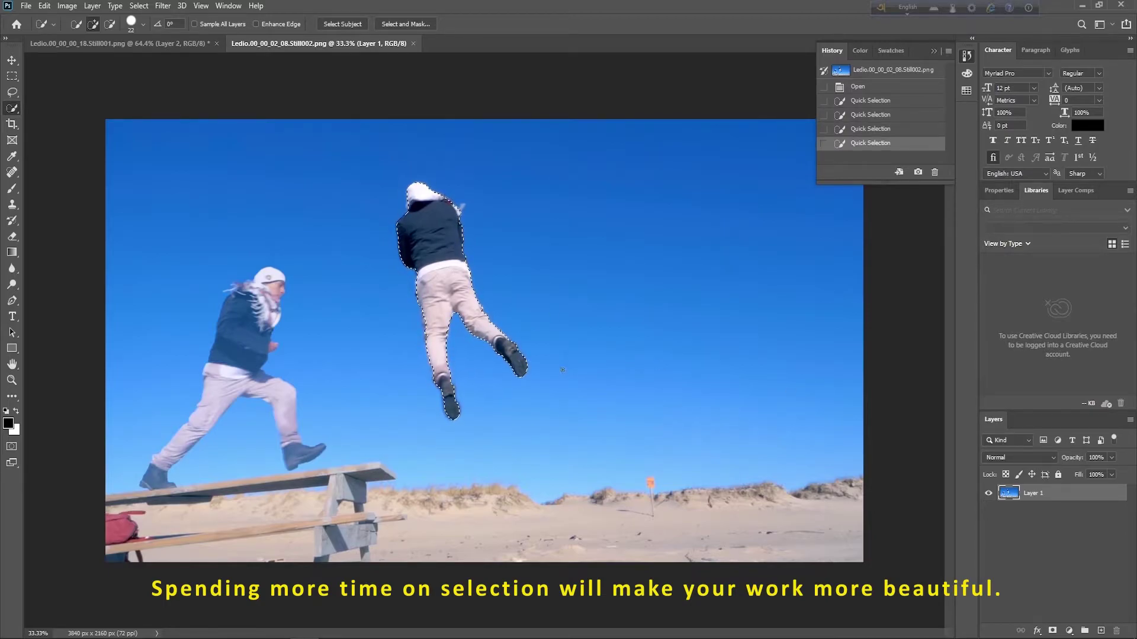
# - Zoom in, switch to an 11 px brush, and refine the hand, hip and hood edges
pyautogui.scroll(3, 521, 355)
pyautogui.scroll(2, 415, 237)
pyautogui.scroll(2, 362, 277)
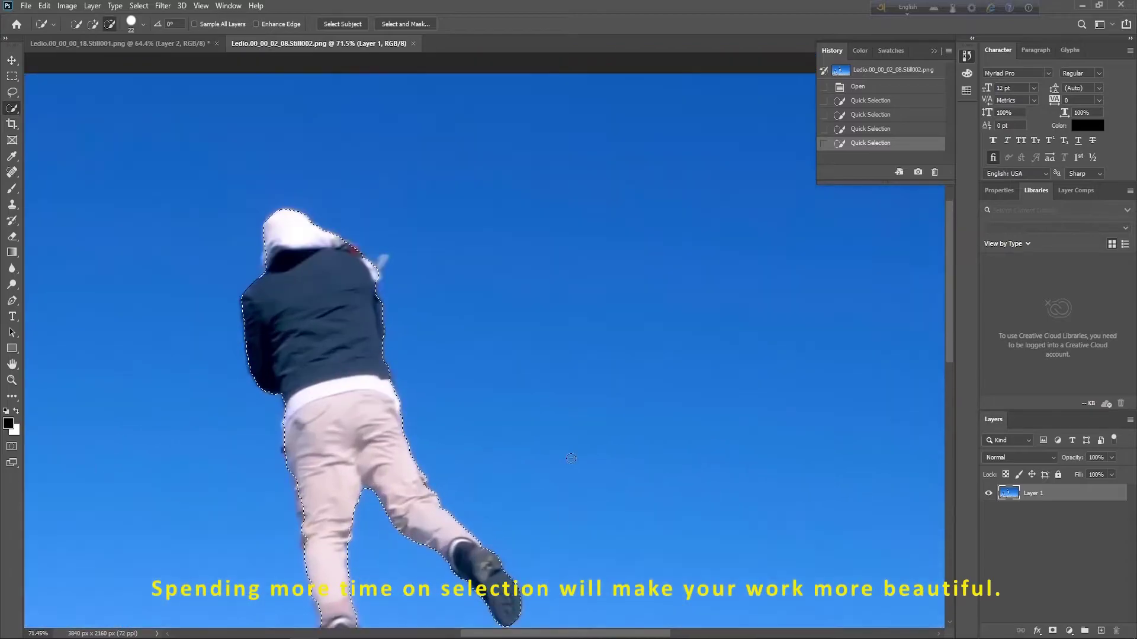
pyautogui.click(143, 24)
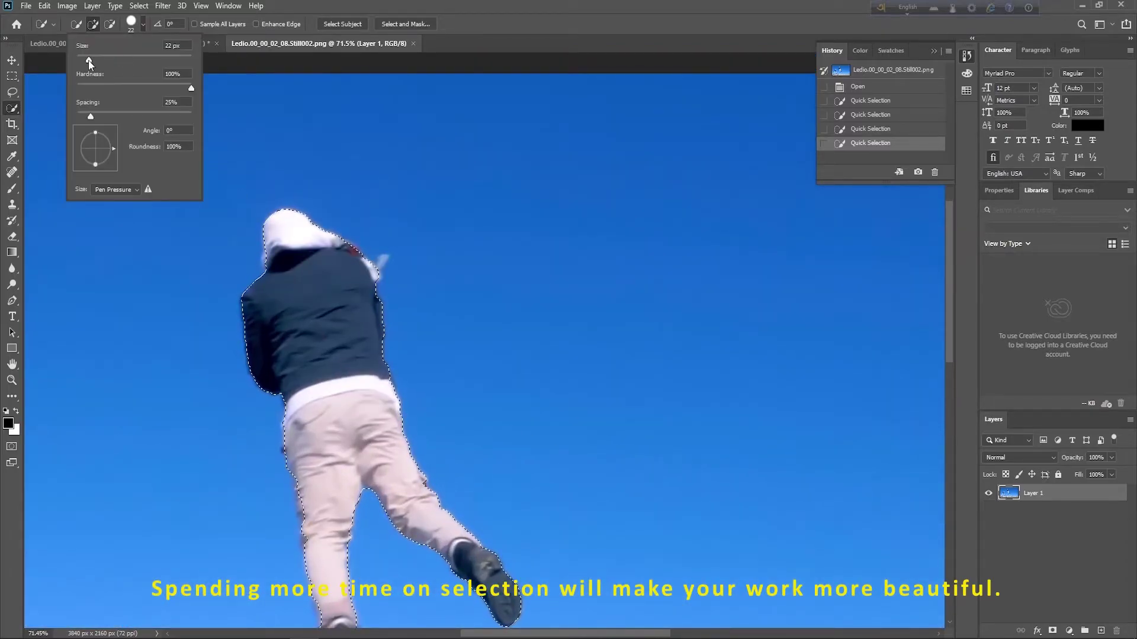
pyautogui.press('Return')
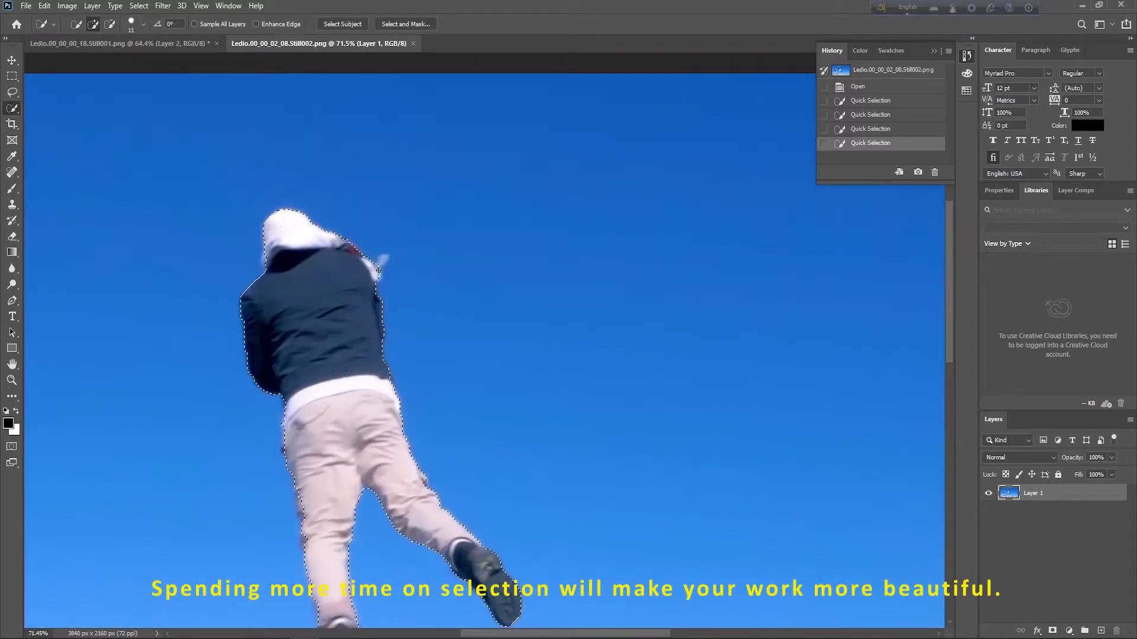
pyautogui.click(385, 259)
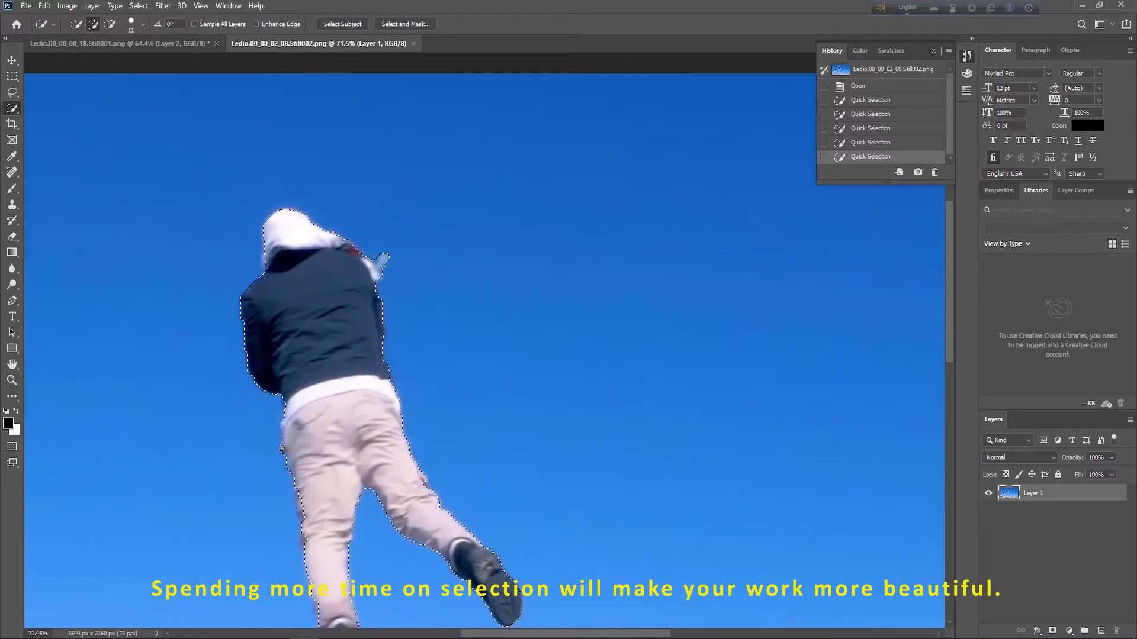
pyautogui.click(287, 449)
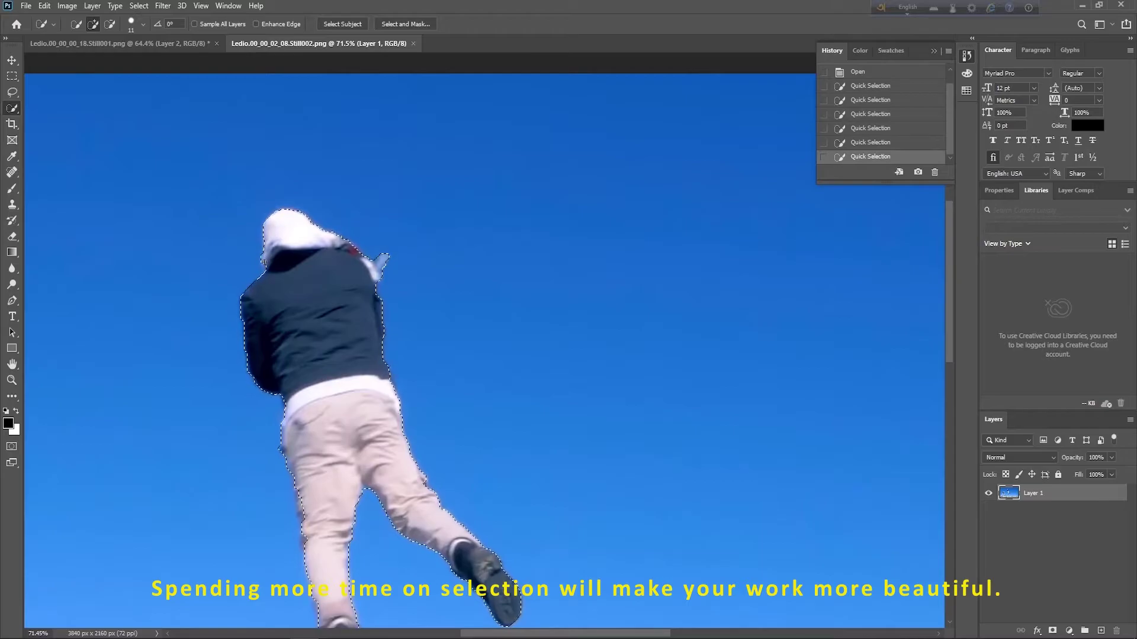
pyautogui.click(266, 246)
pyautogui.scroll(-5, 711, 440)
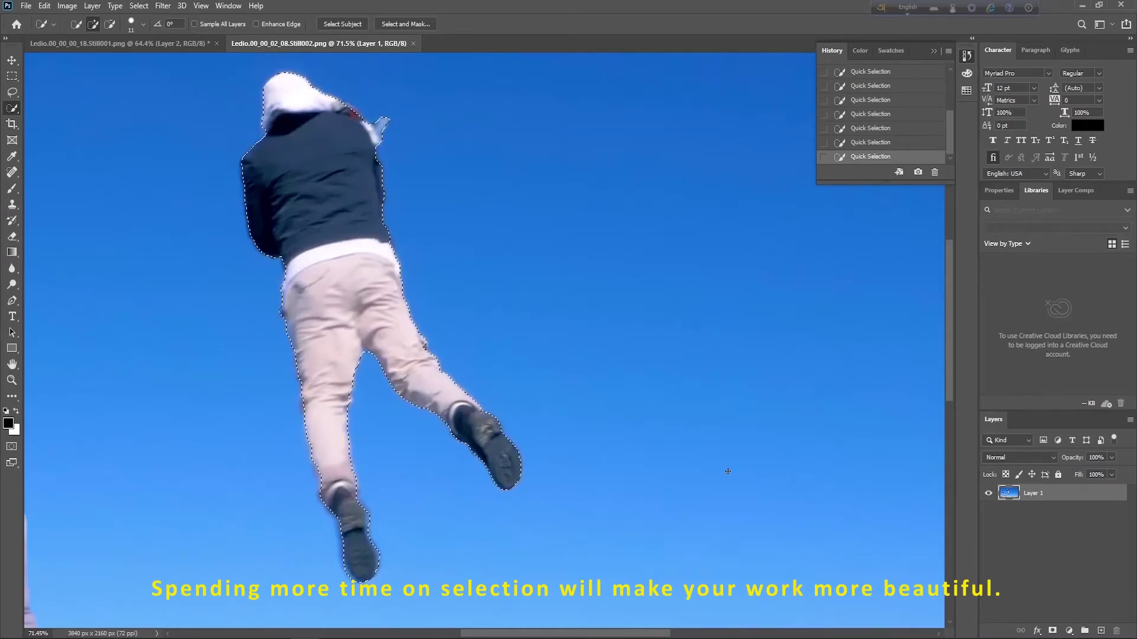
# - Feather the jumper selection by 0.5 px, copy it onto Layer 2, and hide Layer 1
pyautogui.click(413, 24)
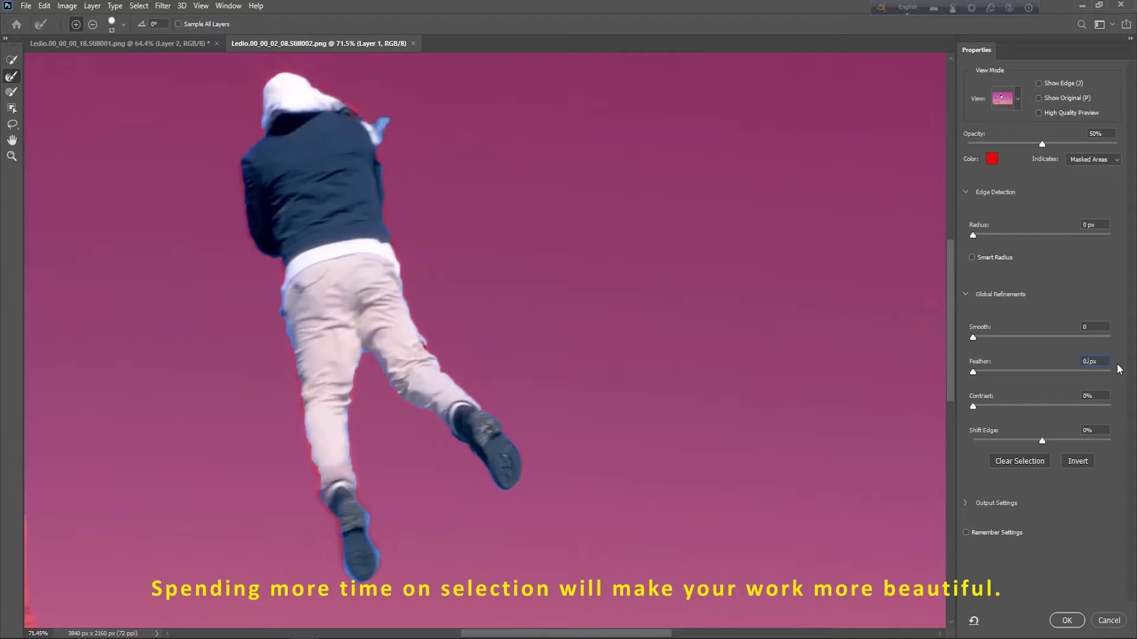
pyautogui.write('5')
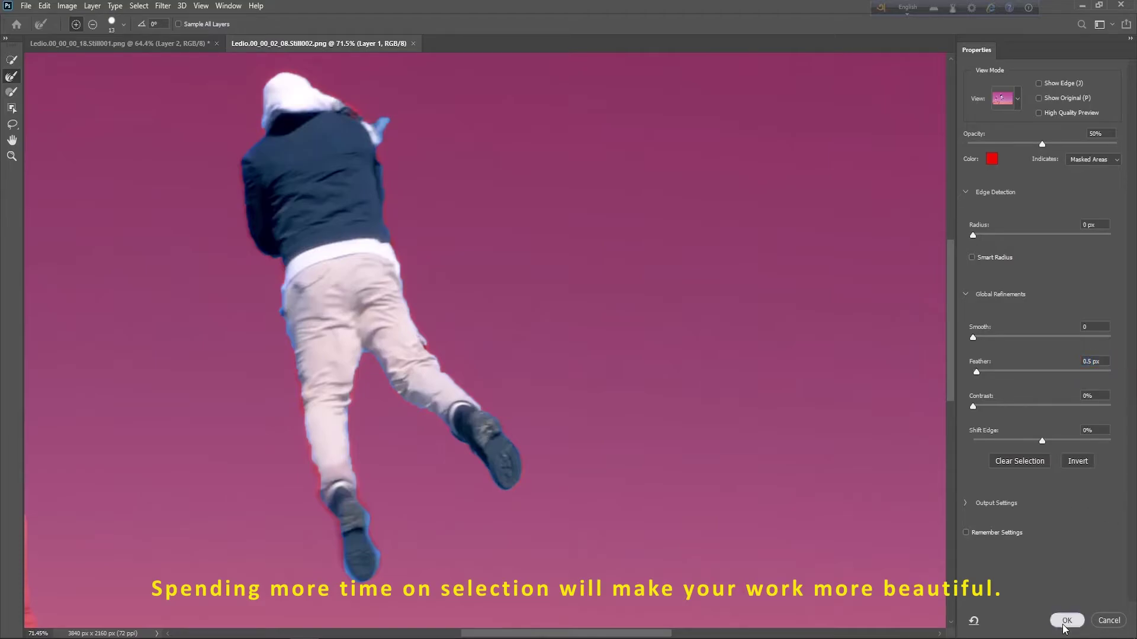
pyautogui.click(1066, 620)
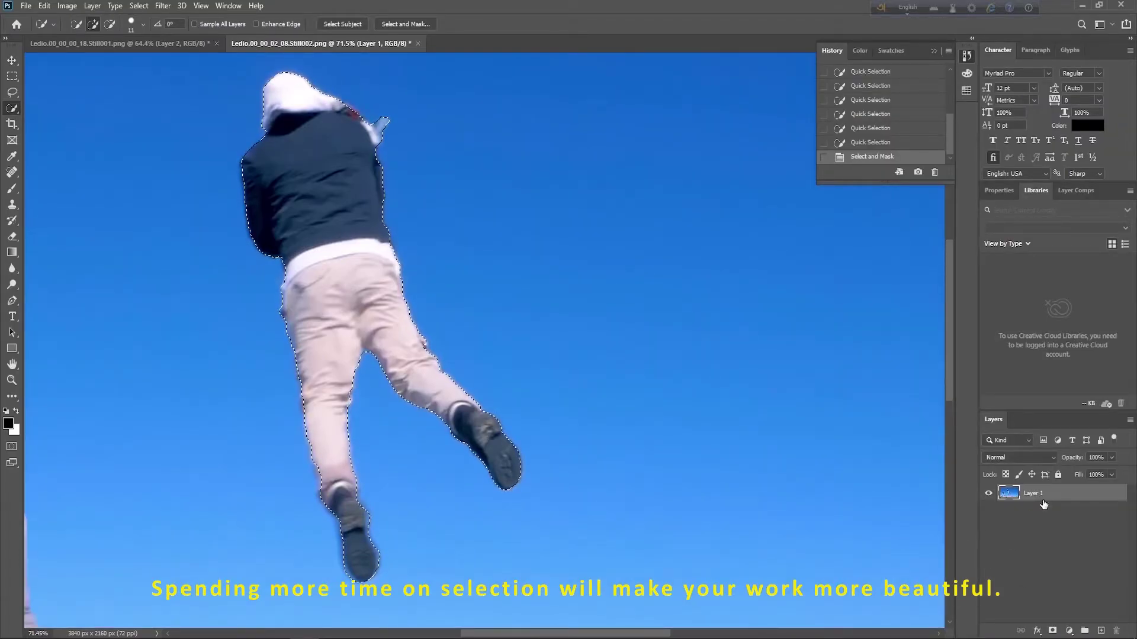
pyautogui.hotkey('ctrl', 'j')
pyautogui.click(987, 511)
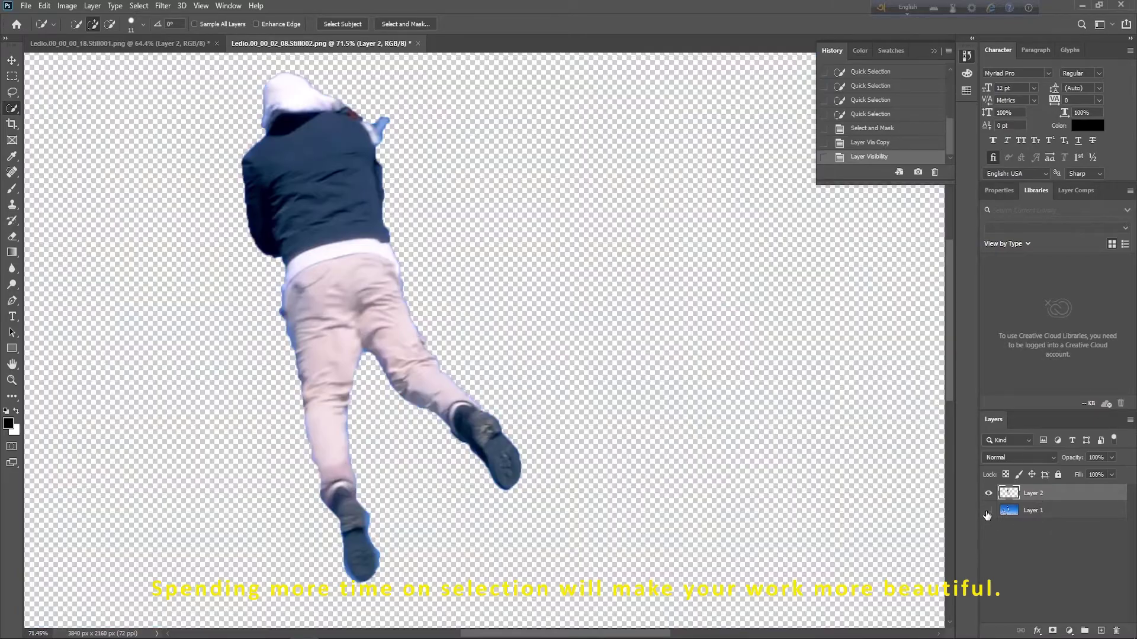
# - Save the cut-out as Ledio.00_00_02_08.Still002.png in the Image folder, then minimise Premiere and Photoshop
pyautogui.click(25, 6)
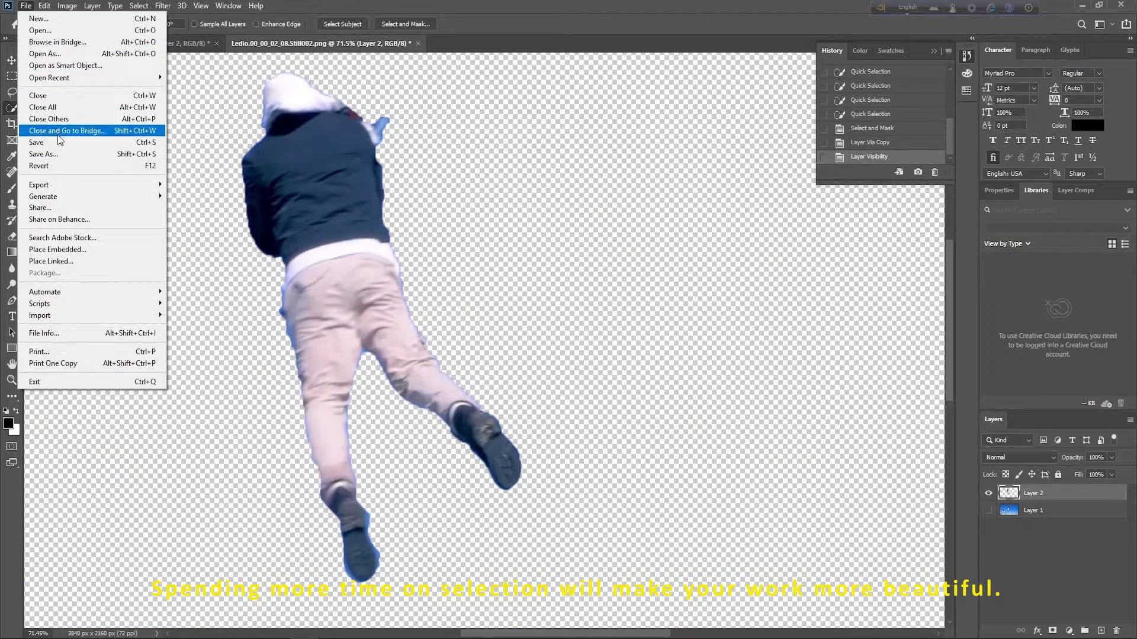
pyautogui.click(62, 154)
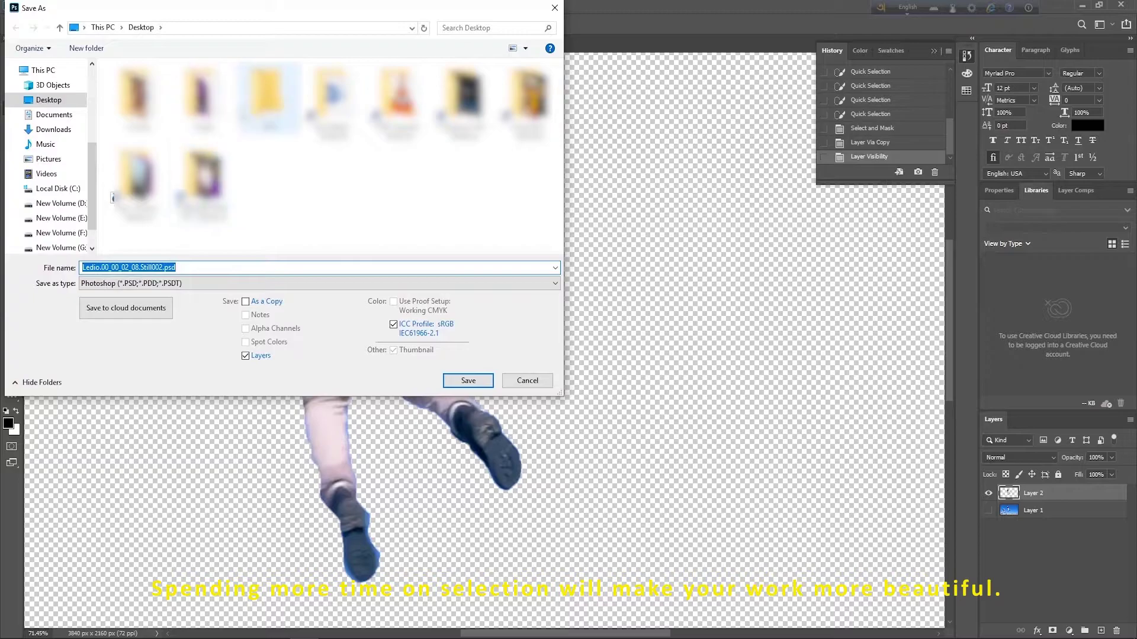
pyautogui.doubleClick(219, 126)
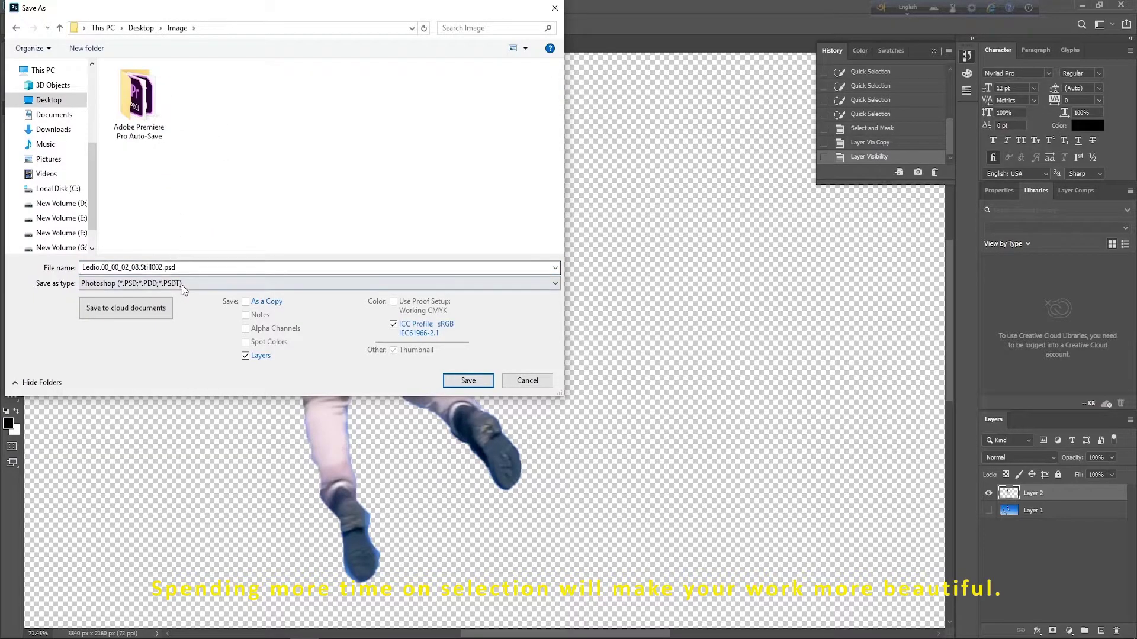
pyautogui.click(478, 288)
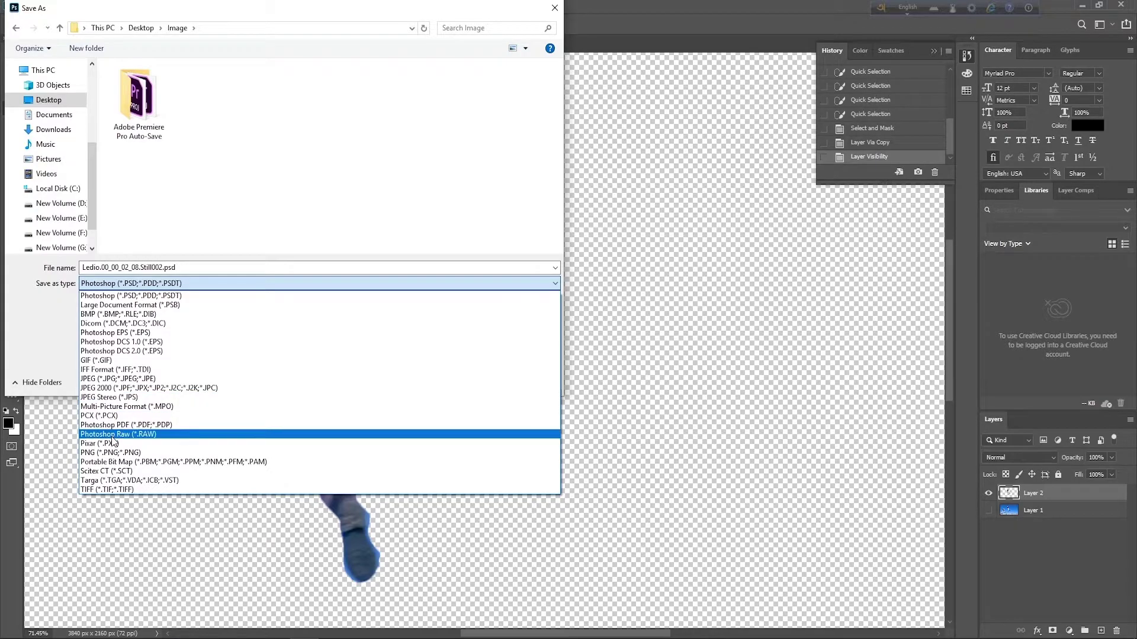
pyautogui.click(125, 454)
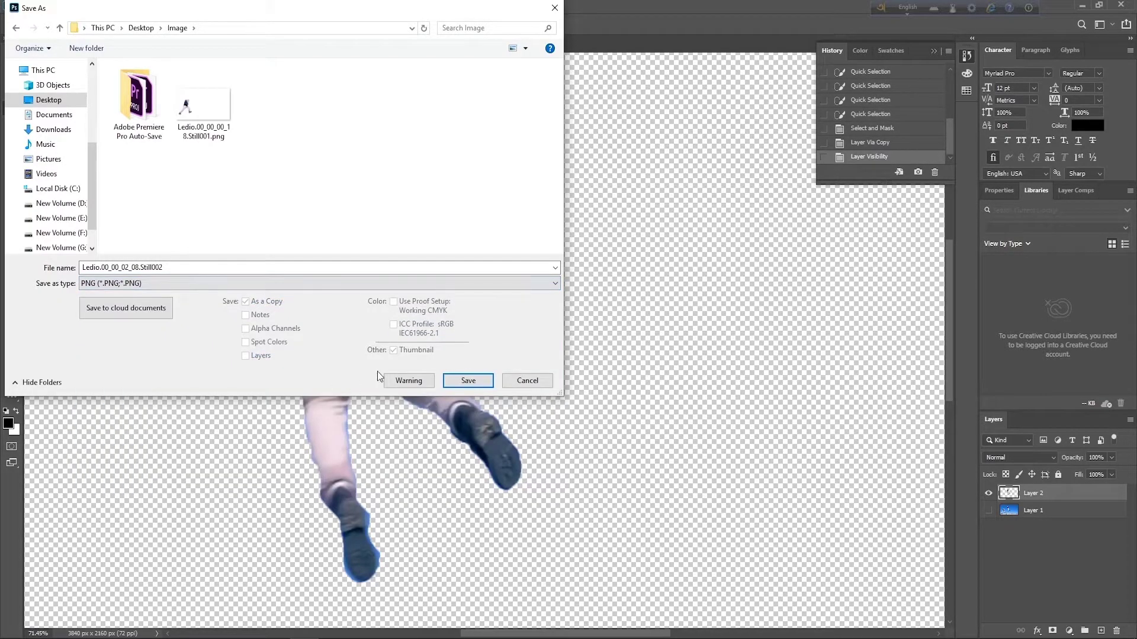
pyautogui.click(467, 381)
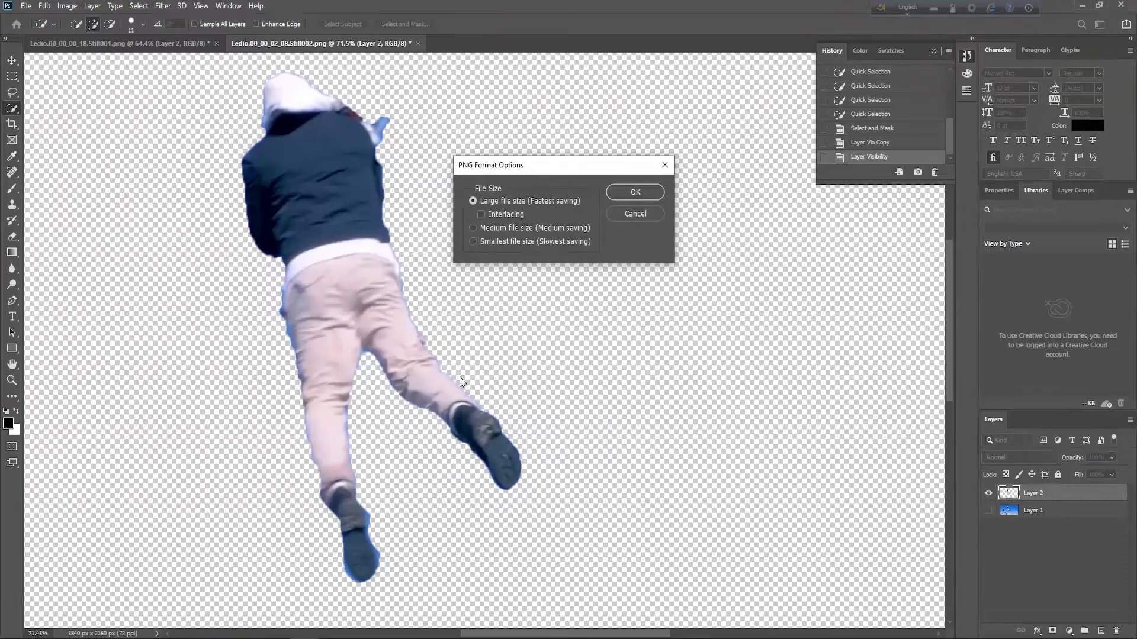
pyautogui.click(623, 191)
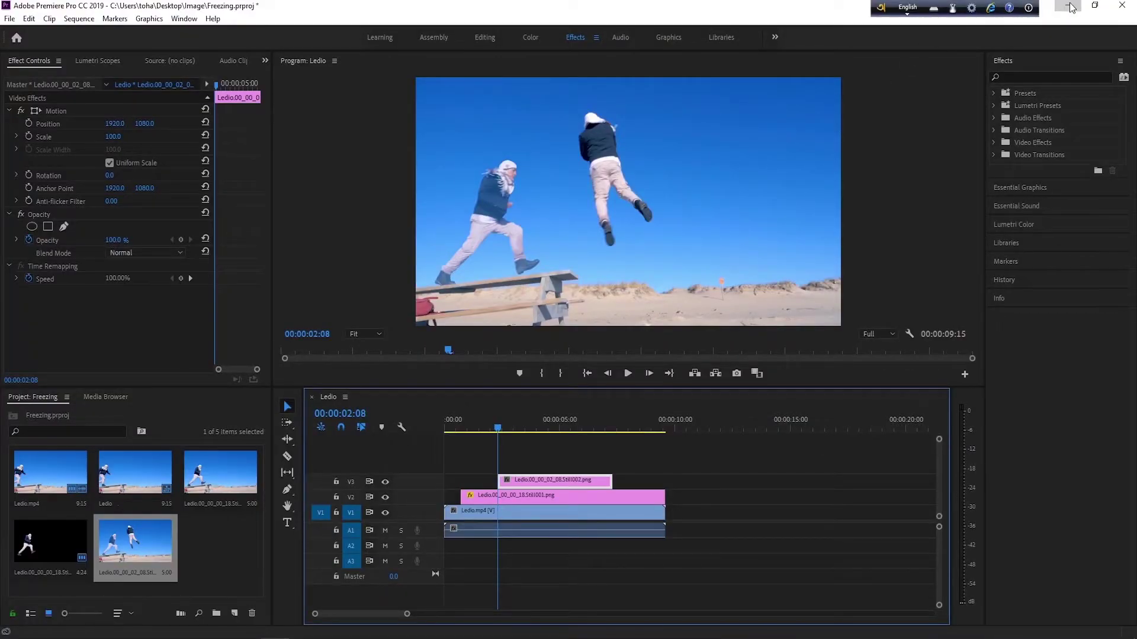
pyautogui.click(1072, 7)
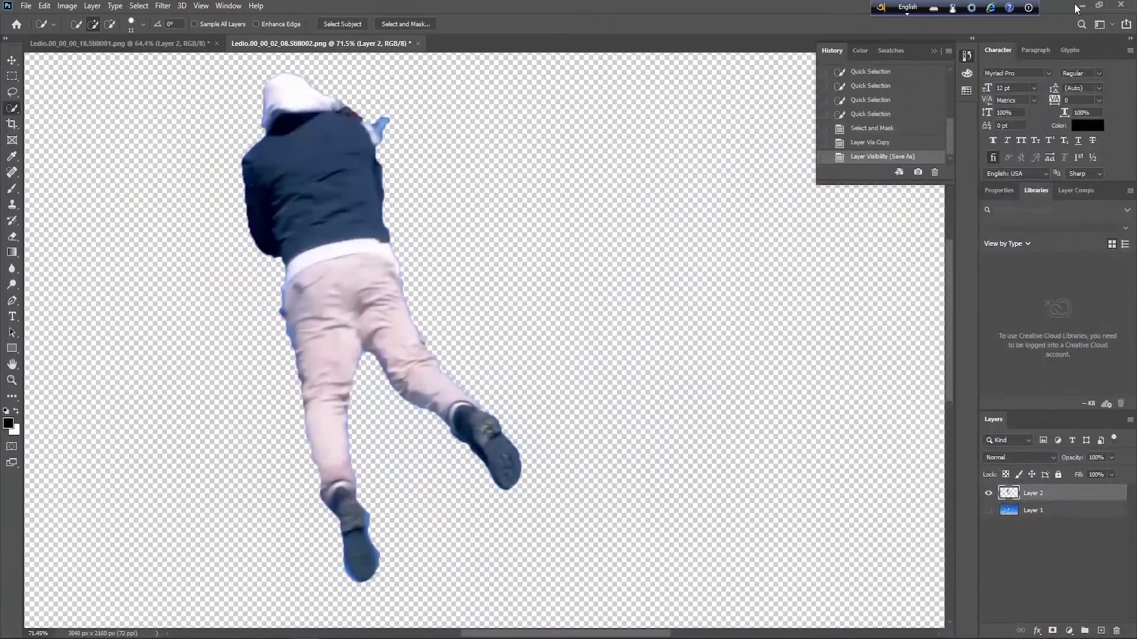
pyautogui.click(1070, 7)
# - Place the second cut-out PNG on track V3 and preview the sequence up to 05:08
pyautogui.moveTo(935, 169)
pyautogui.mouseDown()
pyautogui.moveTo(269, 633)
pyautogui.moveTo(319, 535)
pyautogui.mouseUp()
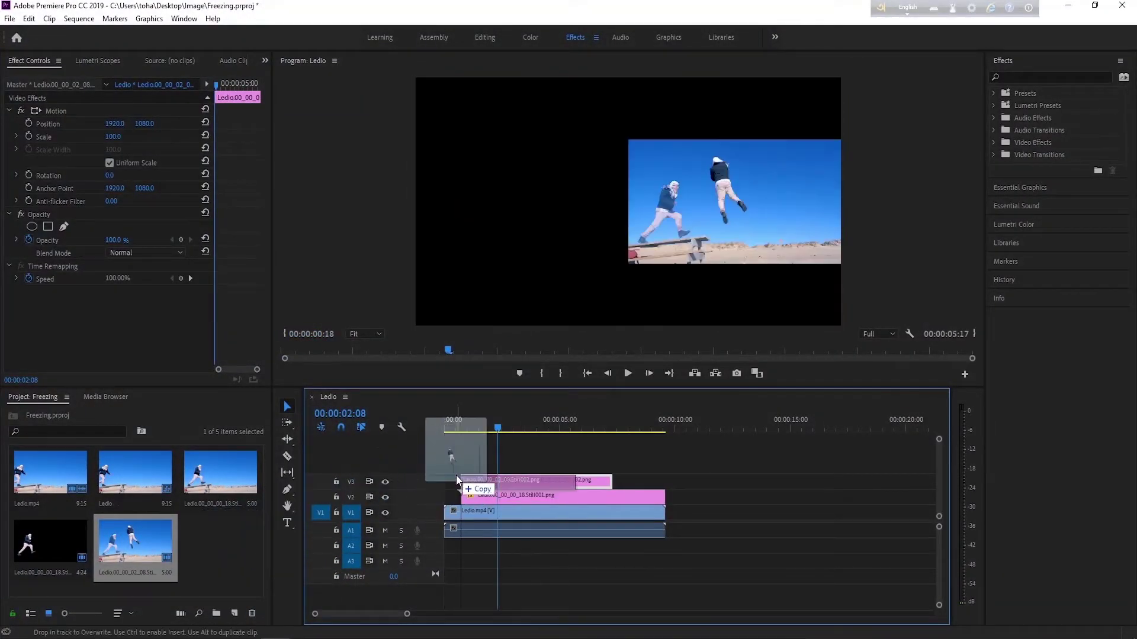
pyautogui.moveTo(319, 535); pyautogui.dragTo(493, 474)
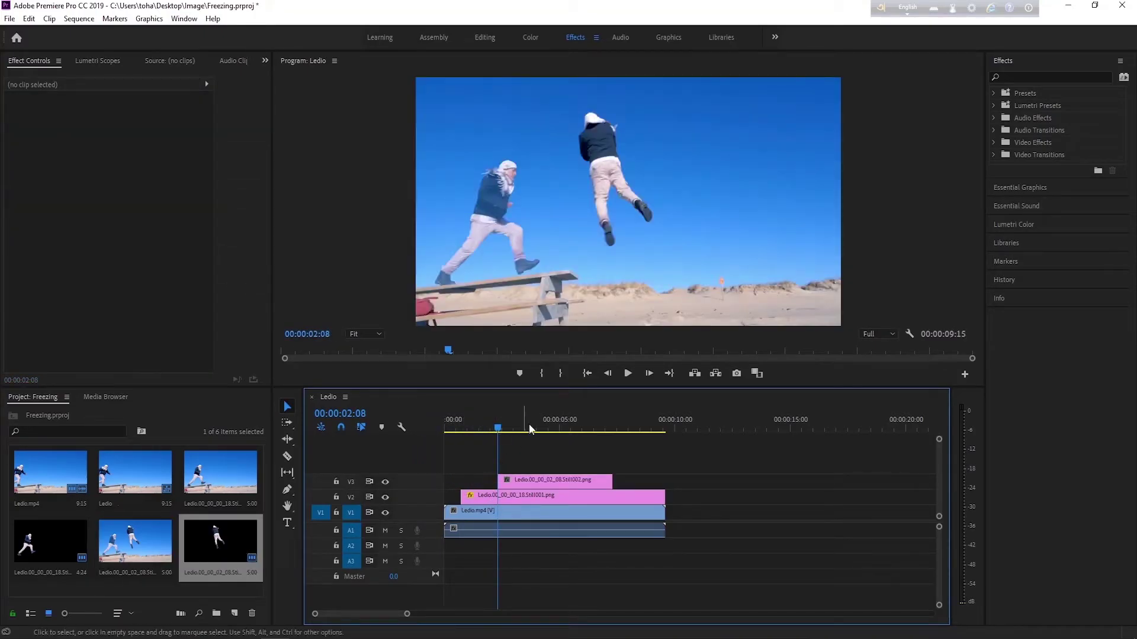
pyautogui.click(630, 375)
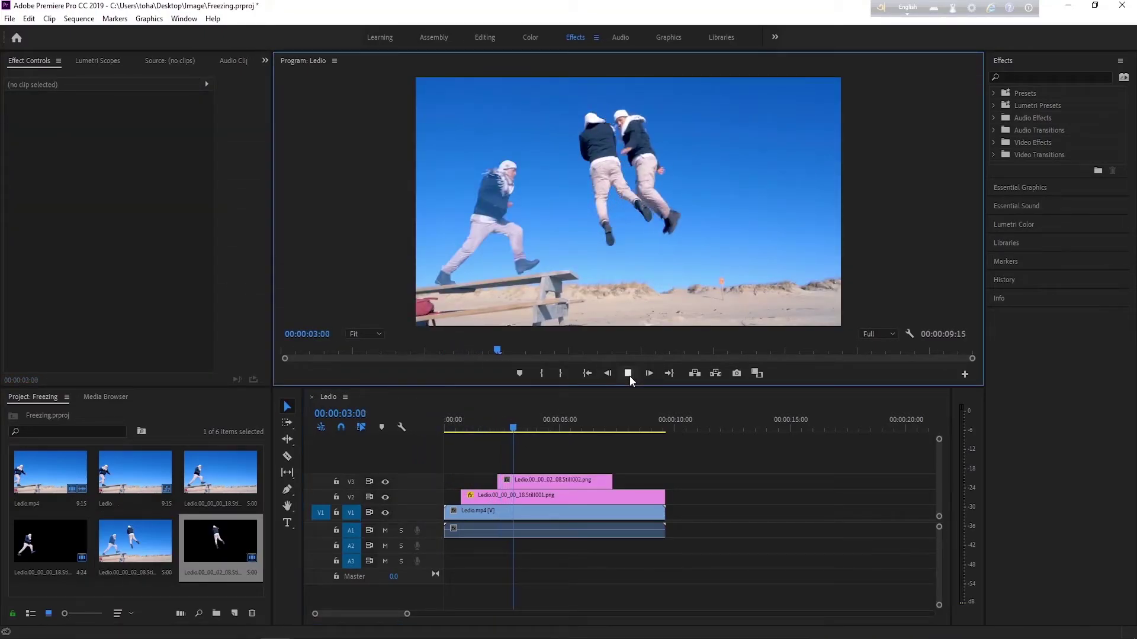
pyautogui.click(628, 373)
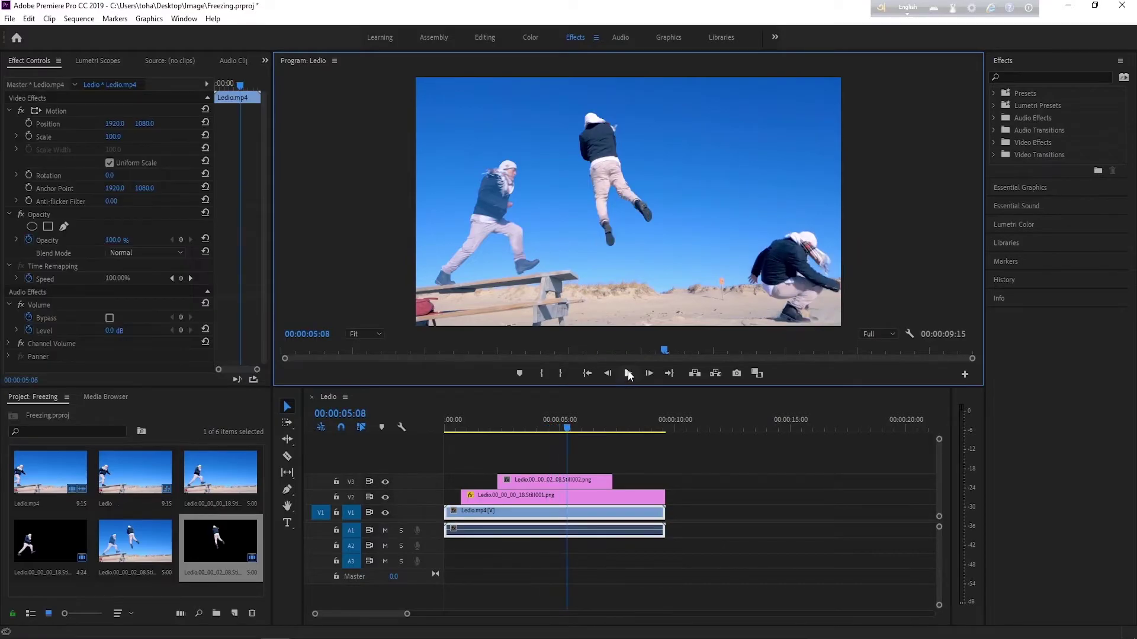
# - Set the V3 cut-out still's opacity to 80%
pyautogui.click(540, 481)
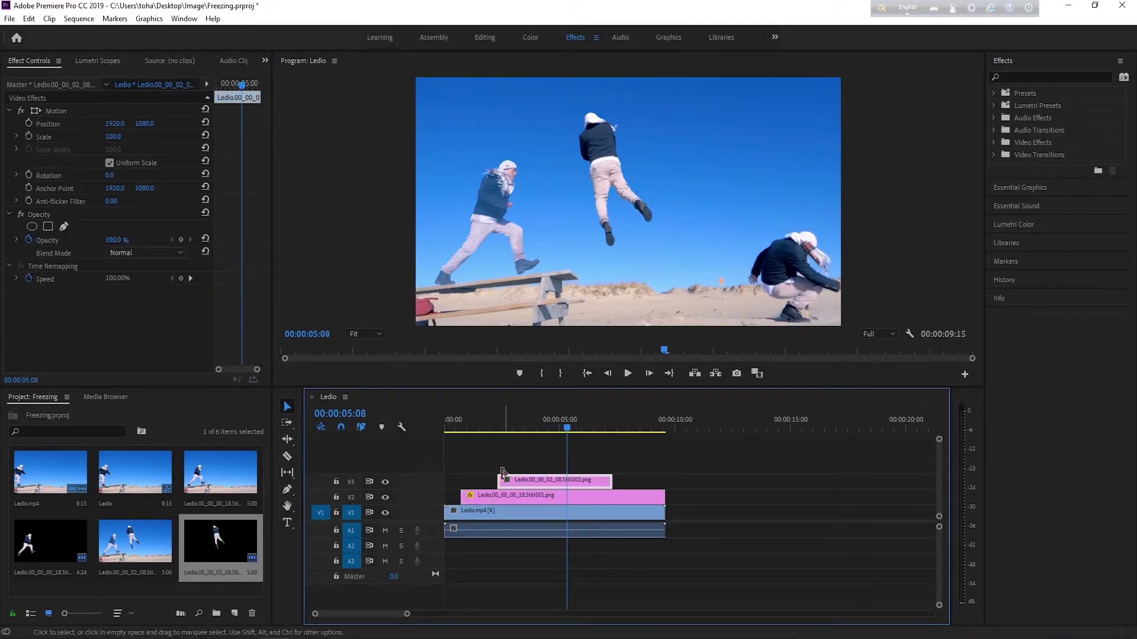
pyautogui.click(122, 243)
pyautogui.write('8')
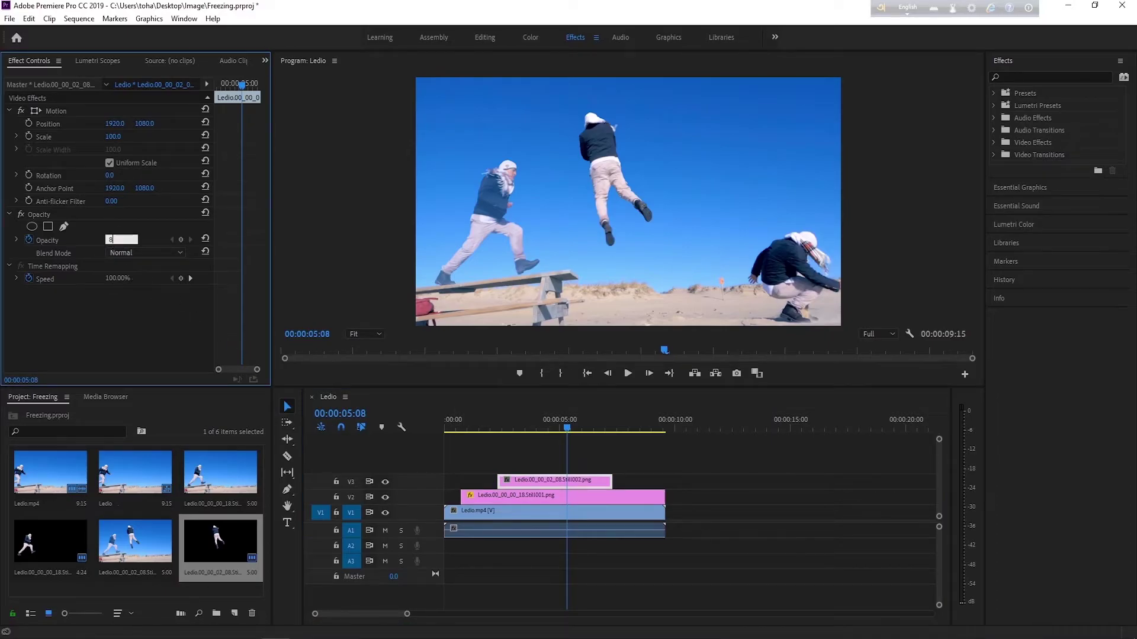
pyautogui.write('0')
pyautogui.click(218, 415)
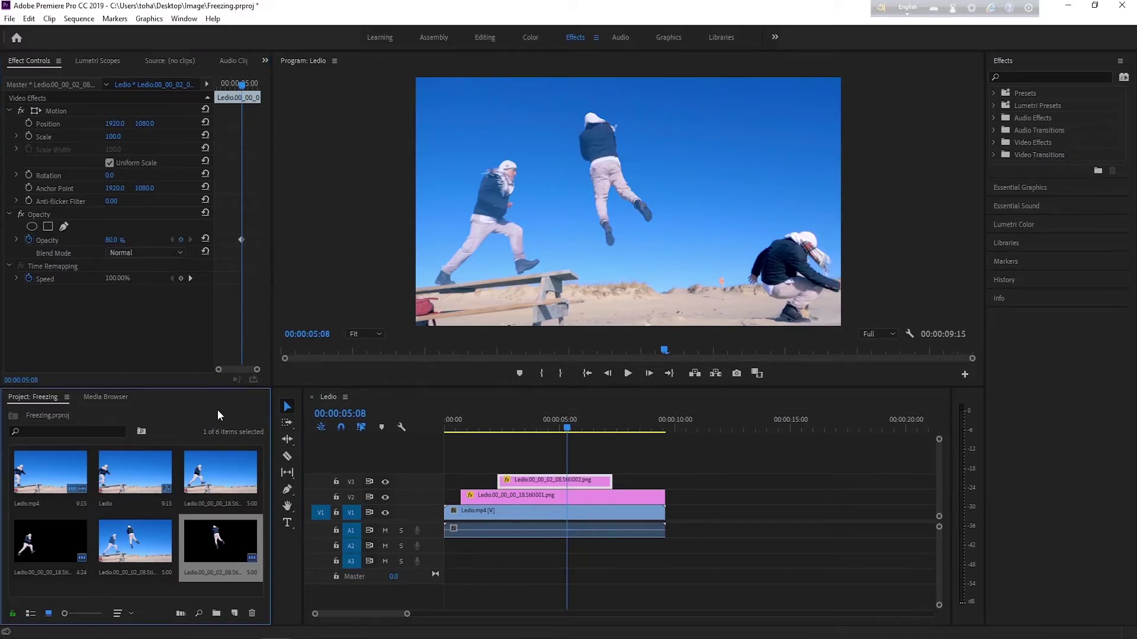
# - Return to the sequence start and play it back from the beginning
pyautogui.moveTo(535, 418); pyautogui.dragTo(446, 419)
pyautogui.click(468, 512)
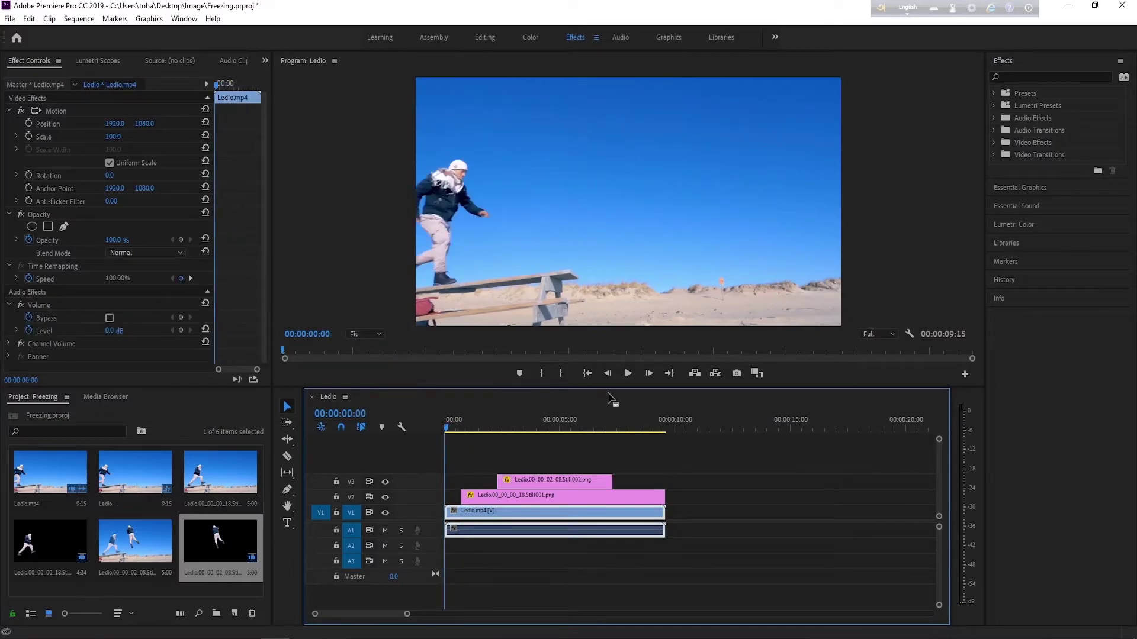
pyautogui.click(627, 374)
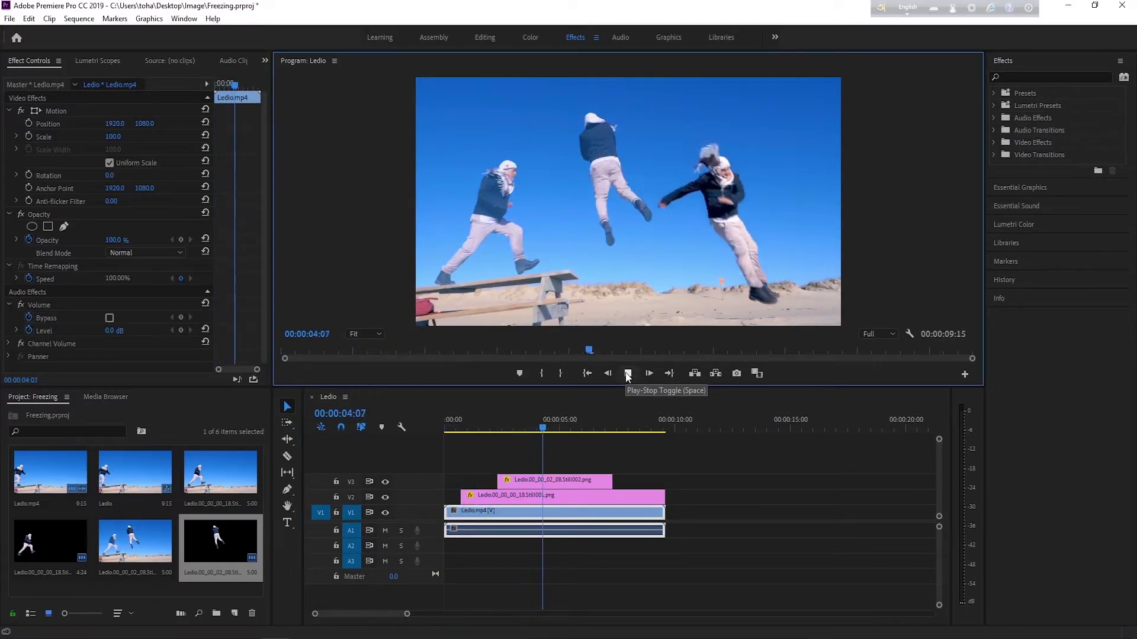
# - Stop playback and scrub the playhead to the landing frame at 00:00:04:18
pyautogui.click(628, 377)
pyautogui.moveTo(590, 430)
pyautogui.mouseDown()
pyautogui.moveTo(529, 446)
pyautogui.moveTo(555, 460)
pyautogui.mouseUp()
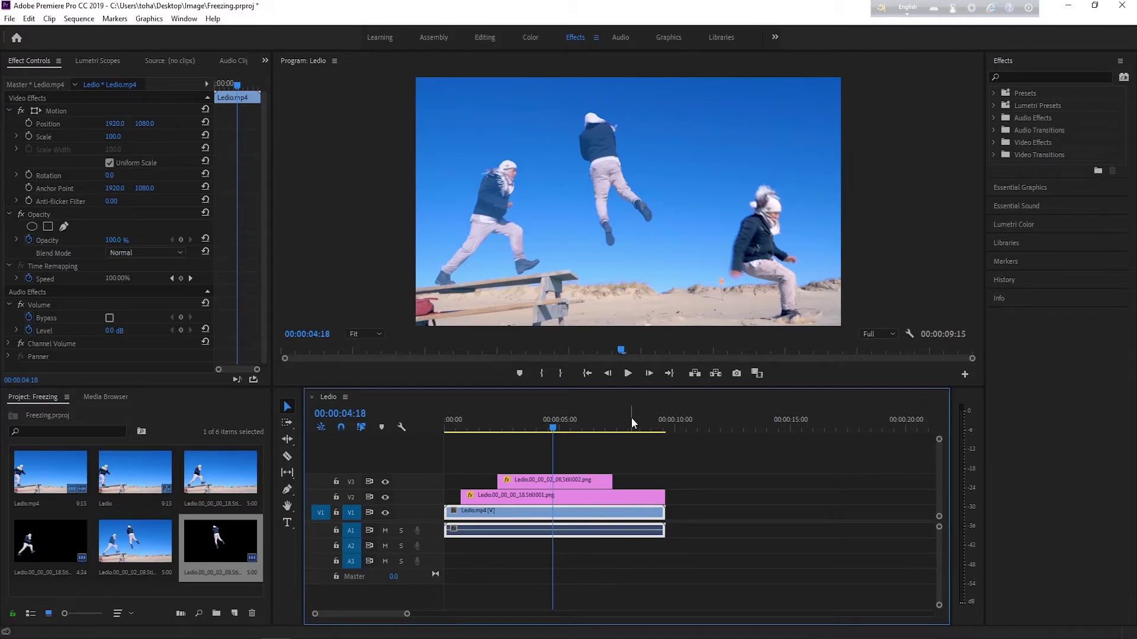
# - Export frame 00:00:04:18 as a PNG still and place it on track V4
pyautogui.click(738, 371)
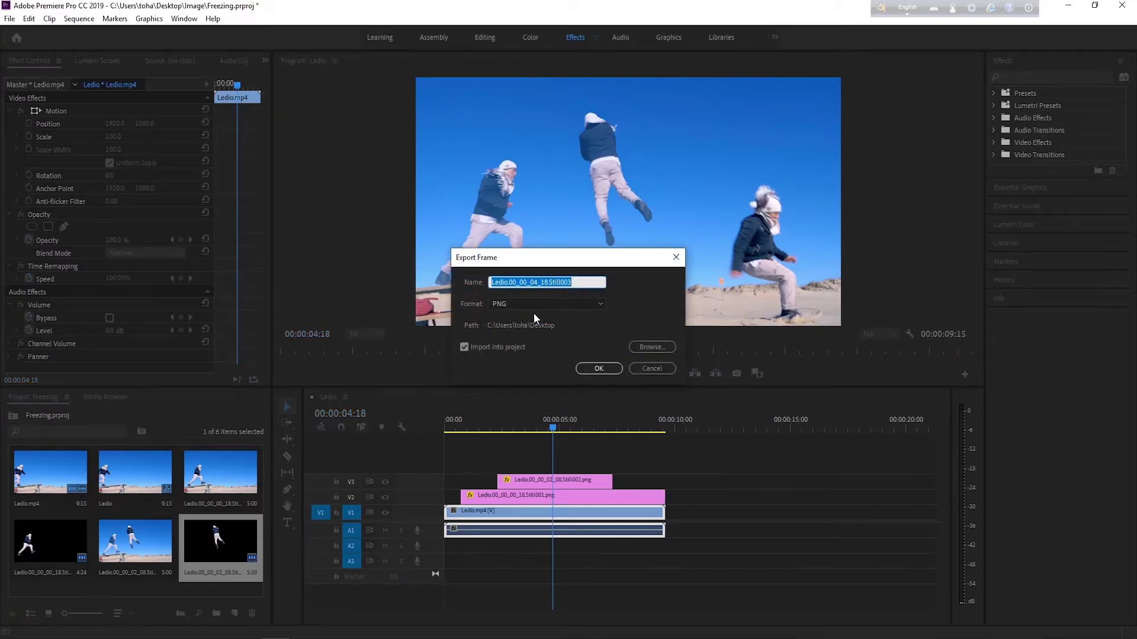
pyautogui.click(519, 320)
pyautogui.click(601, 367)
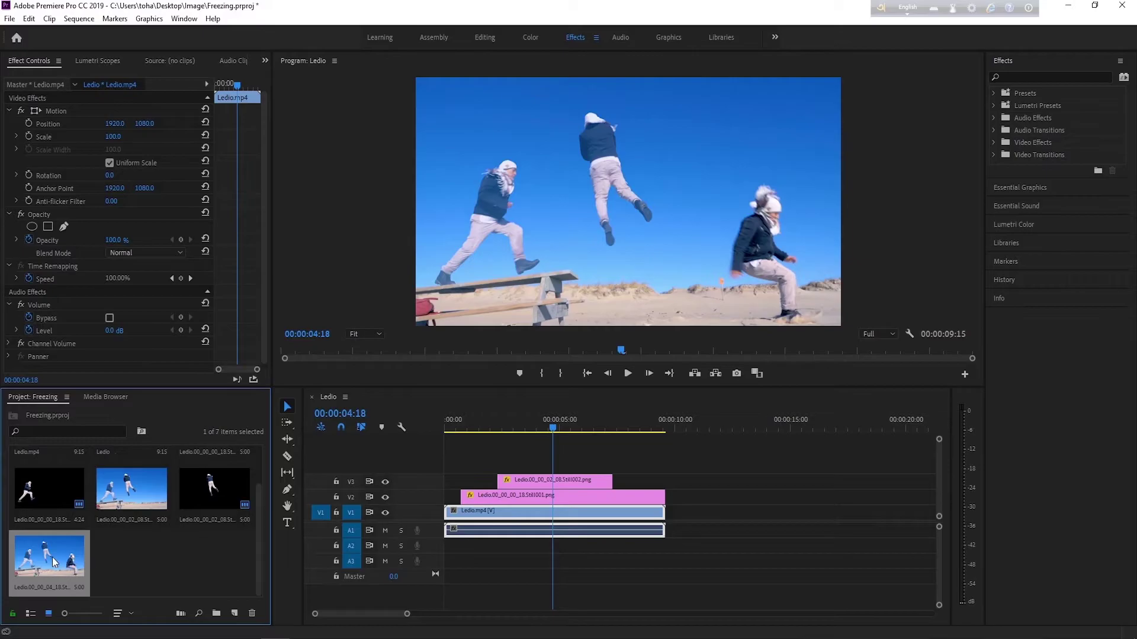
pyautogui.moveTo(52, 561); pyautogui.dragTo(560, 459)
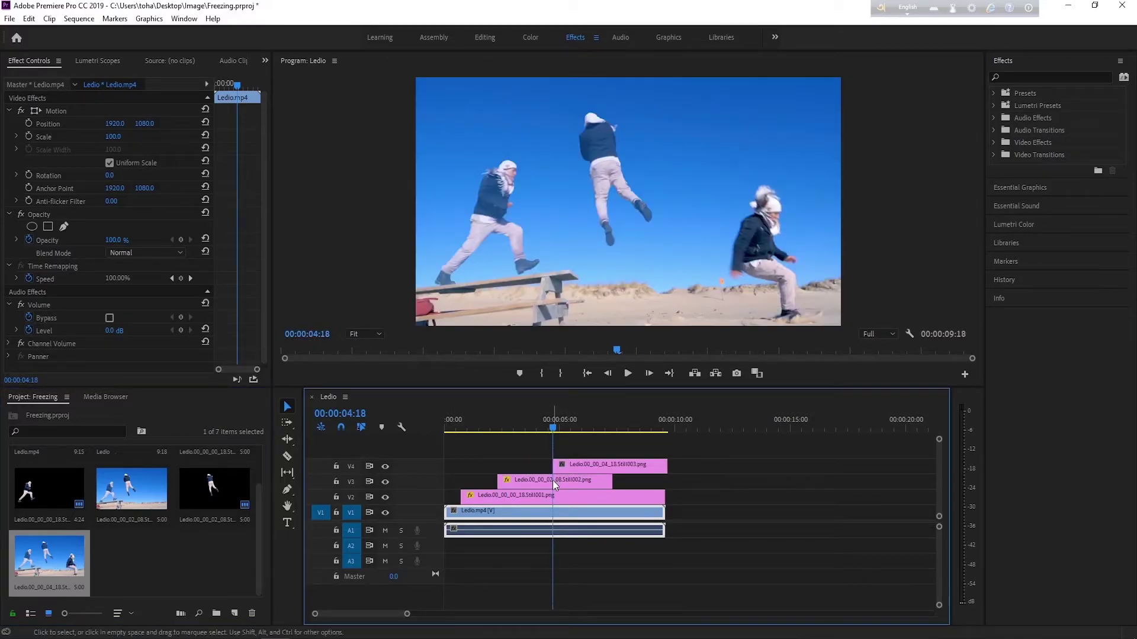
# - Extend the V3 still to end with V2, then bring up the V4 still's context menu
pyautogui.click(608, 484)
pyautogui.moveTo(611, 480); pyautogui.dragTo(664, 481)
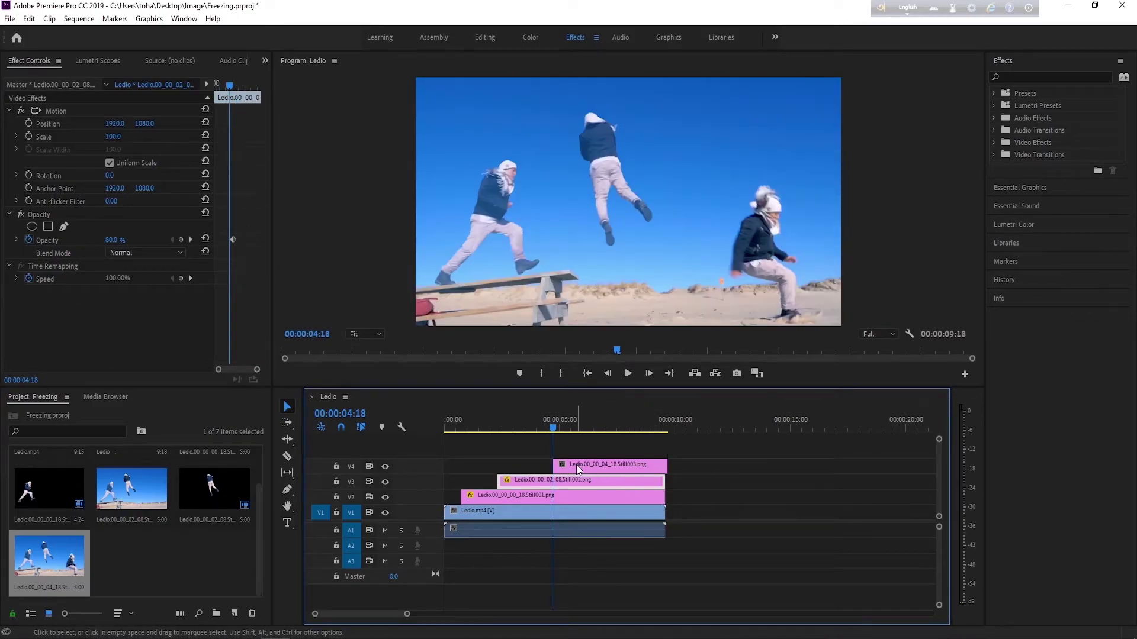
pyautogui.click(576, 465)
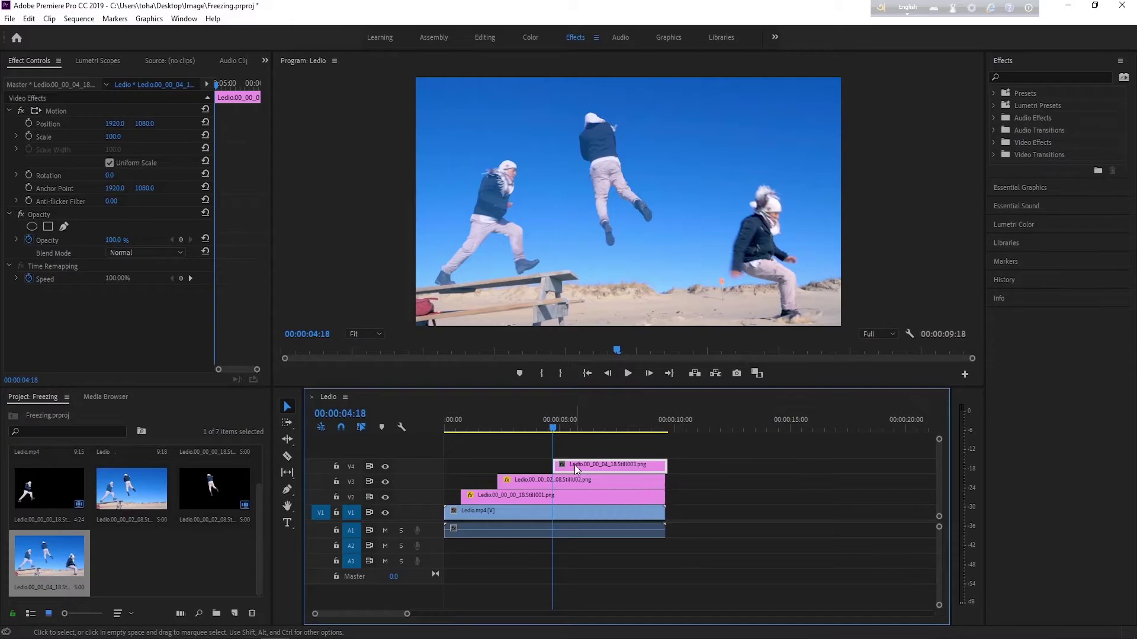
pyautogui.rightClick(572, 465)
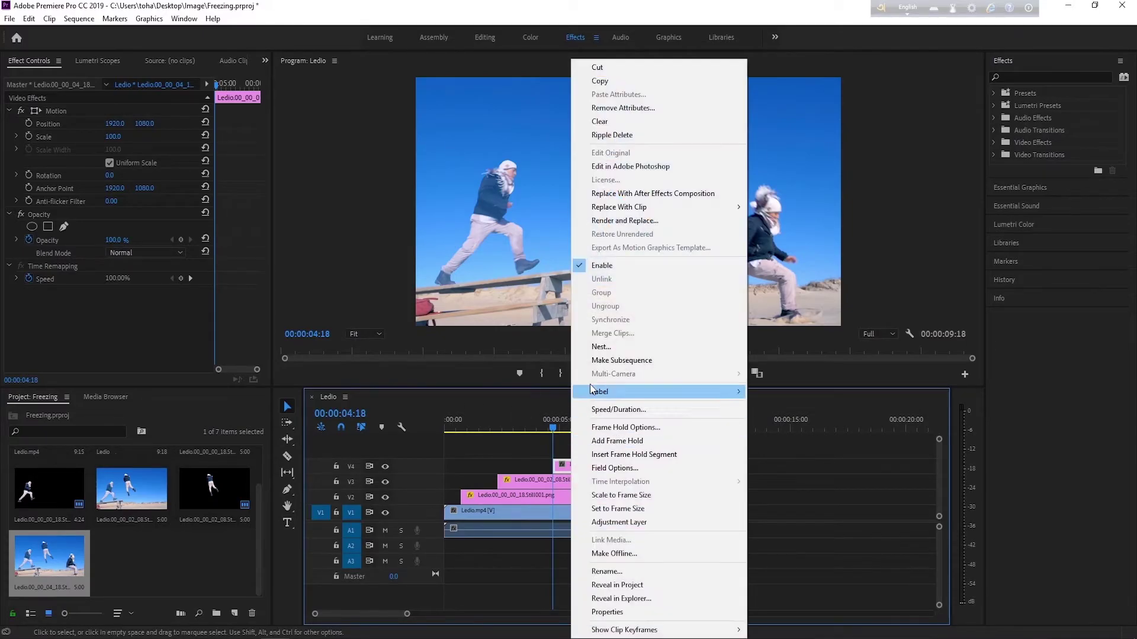
# - Open the V4 still in Photoshop and set the Quick Selection brush to 20 px
pyautogui.click(620, 170)
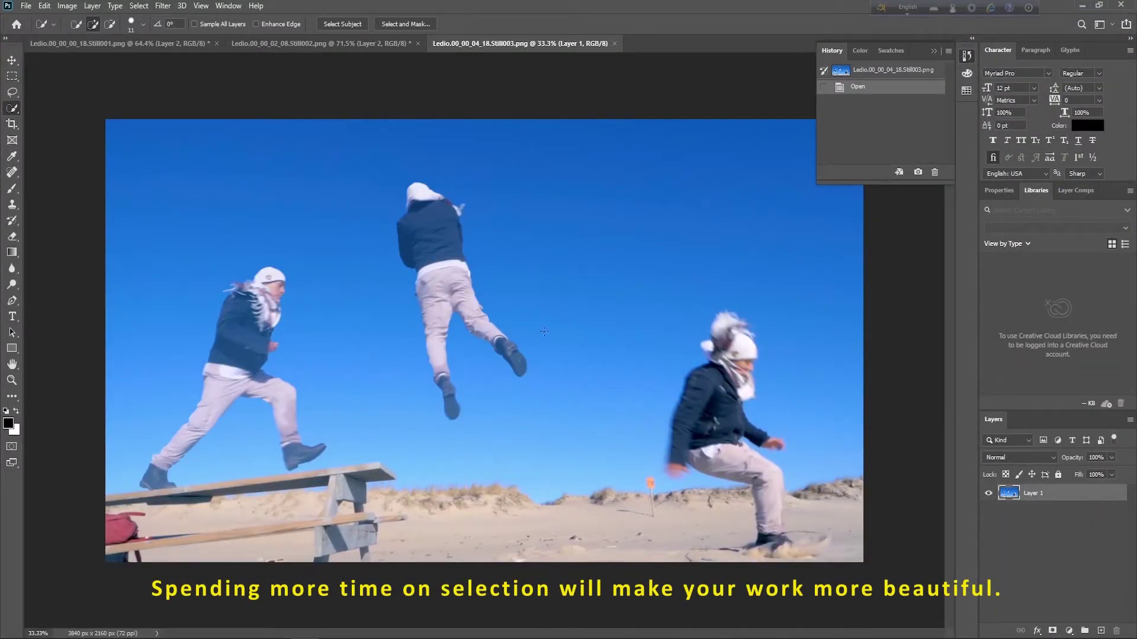
pyautogui.click(132, 23)
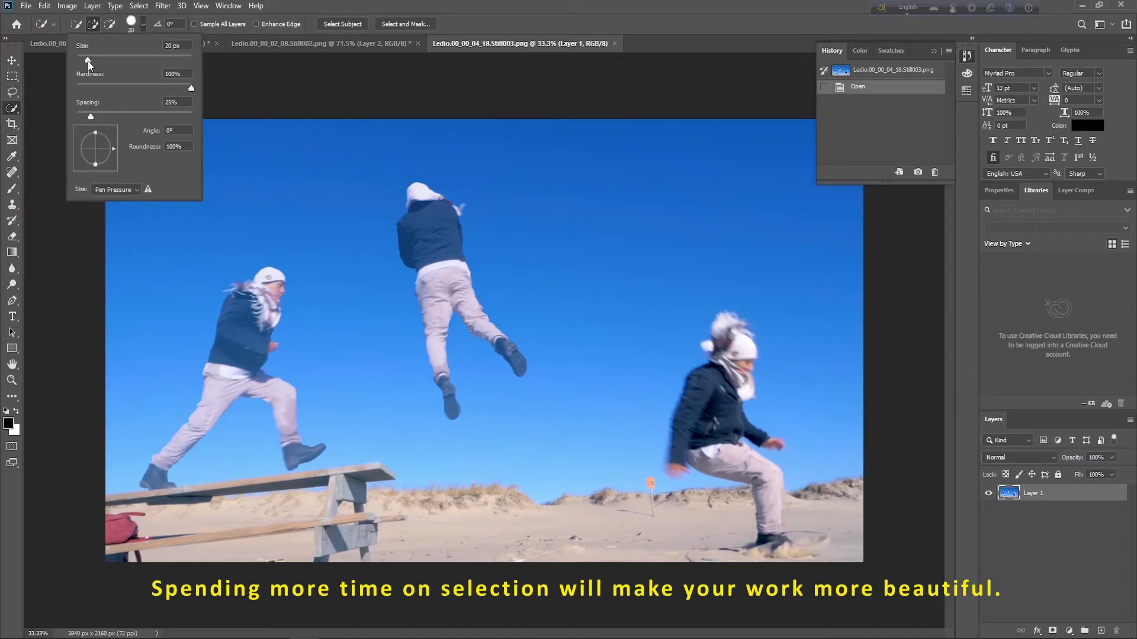
pyautogui.press('Return')
# - Brush a selection over the landing jumper's jacket, head, hand and legs, subtracting the sand strip
pyautogui.moveTo(734, 353); pyautogui.dragTo(678, 468)
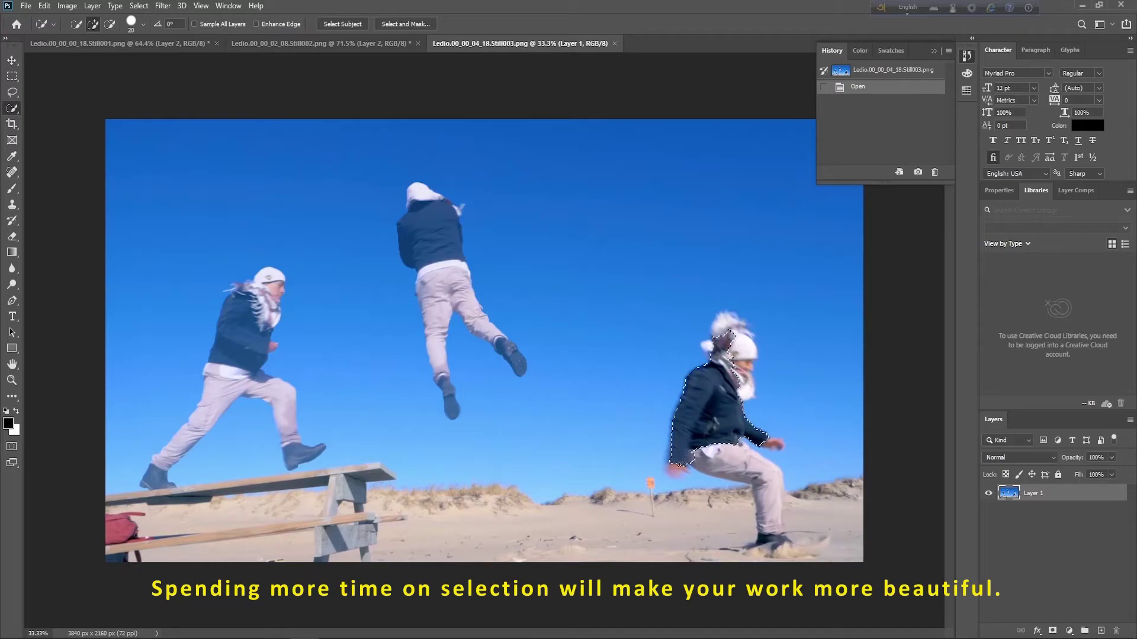
pyautogui.click(678, 469)
pyautogui.click(667, 465)
pyautogui.click(782, 530)
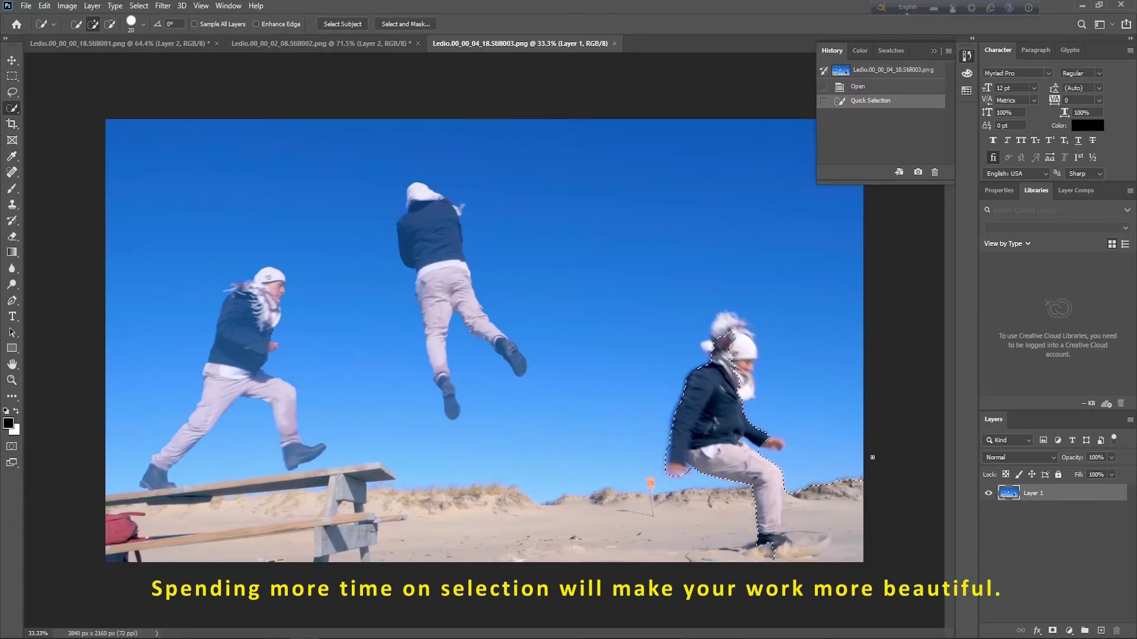
pyautogui.click(826, 474)
pyautogui.press('alt')
pyautogui.keyDown('alt'); pyautogui.click(826, 473); pyautogui.keyUp('alt')
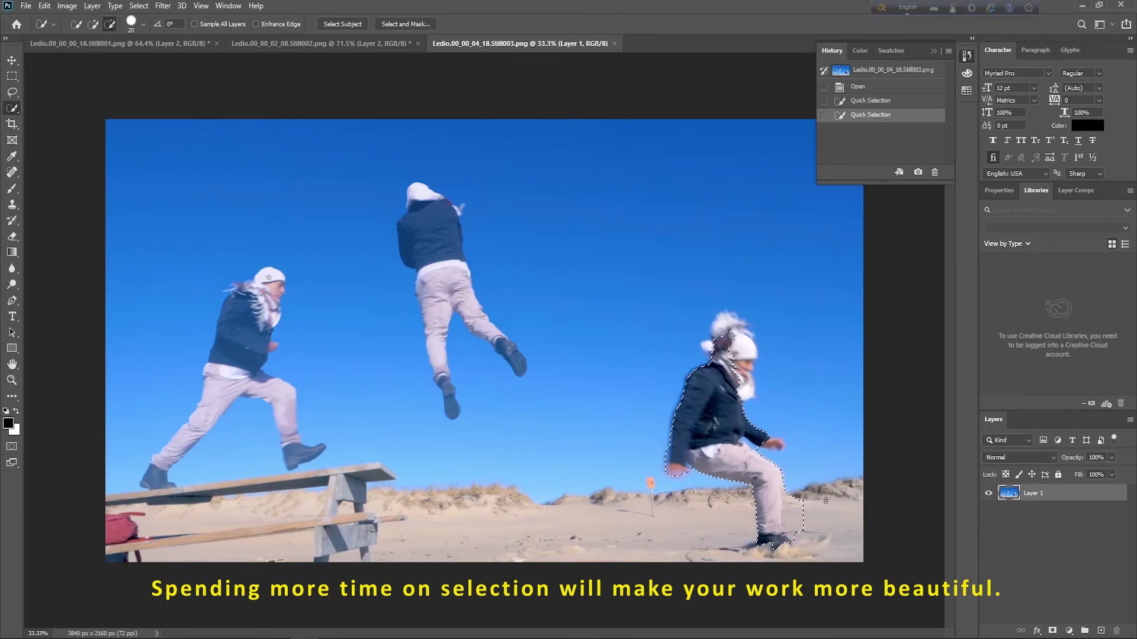
pyautogui.keyDown('alt'); pyautogui.click(792, 537); pyautogui.keyUp('alt')
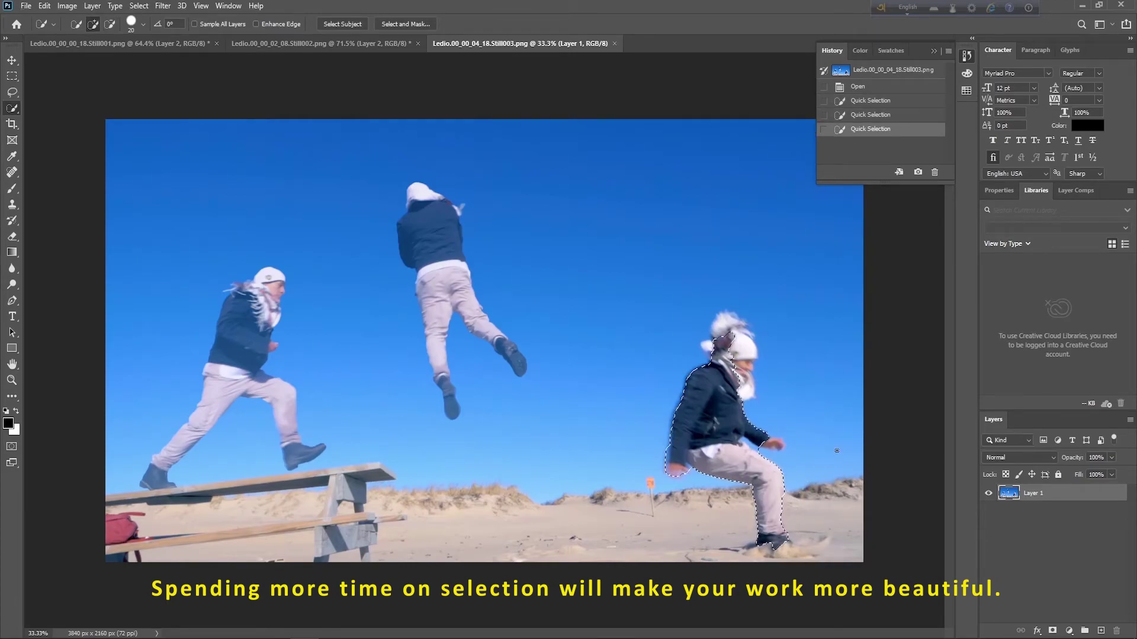
pyautogui.scroll(5, 859, 473)
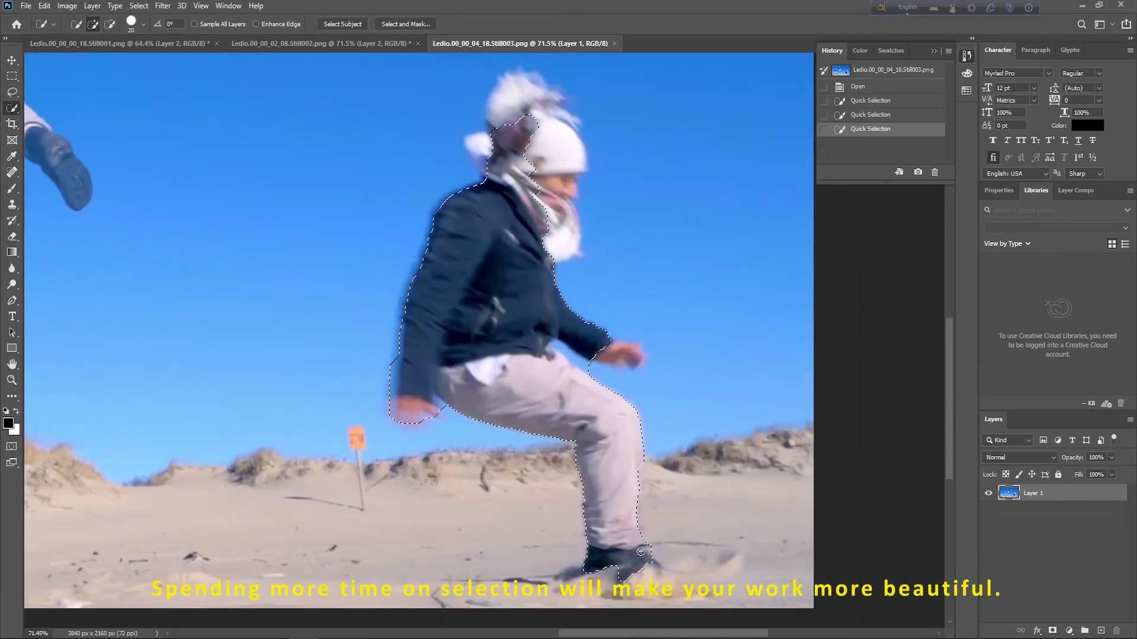
# - Add the white hat and its edge to the jumper selection
pyautogui.press('alt')
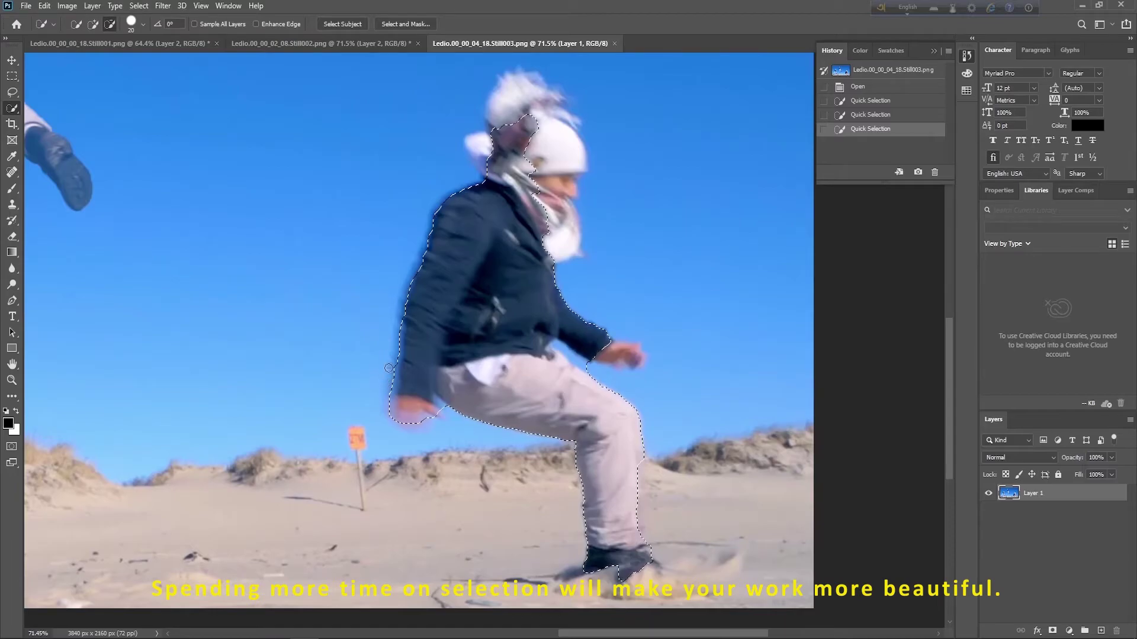
pyautogui.moveTo(527, 121); pyautogui.dragTo(569, 250)
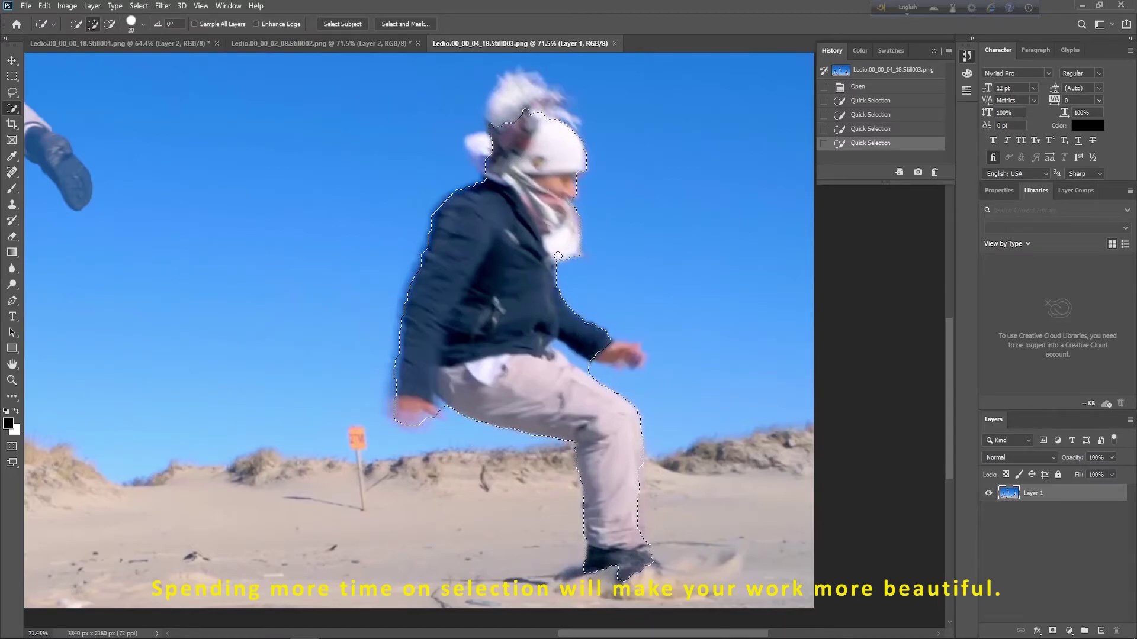
pyautogui.click(616, 359)
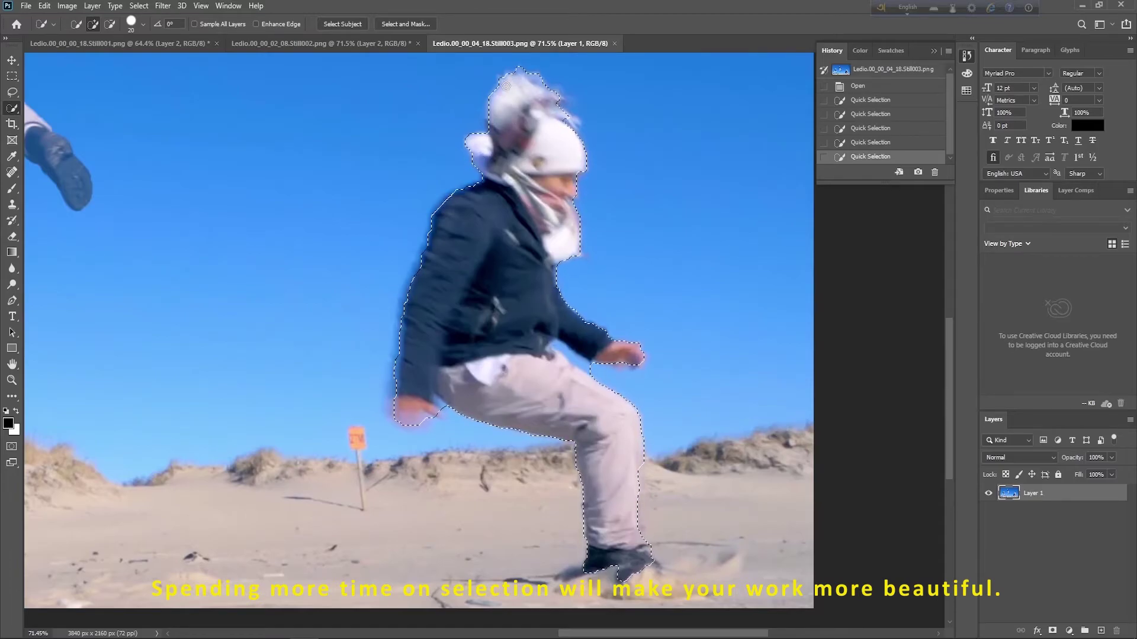
pyautogui.click(523, 146)
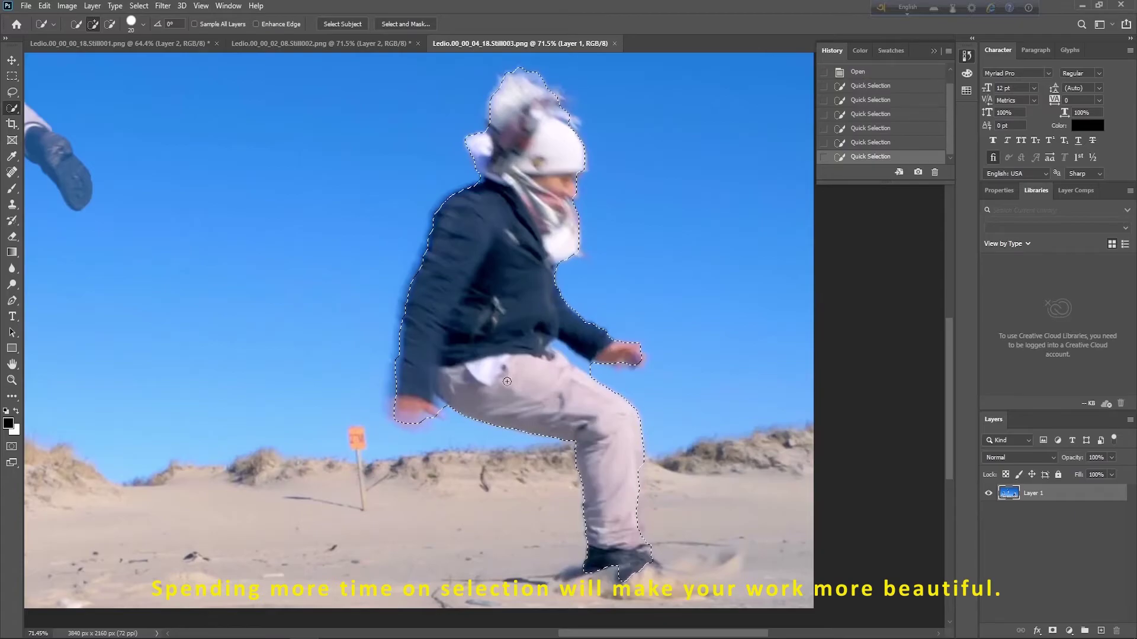
# - Shrink the selection brush and refine the selection around the hand, adding and subtracting areas
pyautogui.click(143, 24)
pyautogui.moveTo(85, 62); pyautogui.dragTo(82, 62)
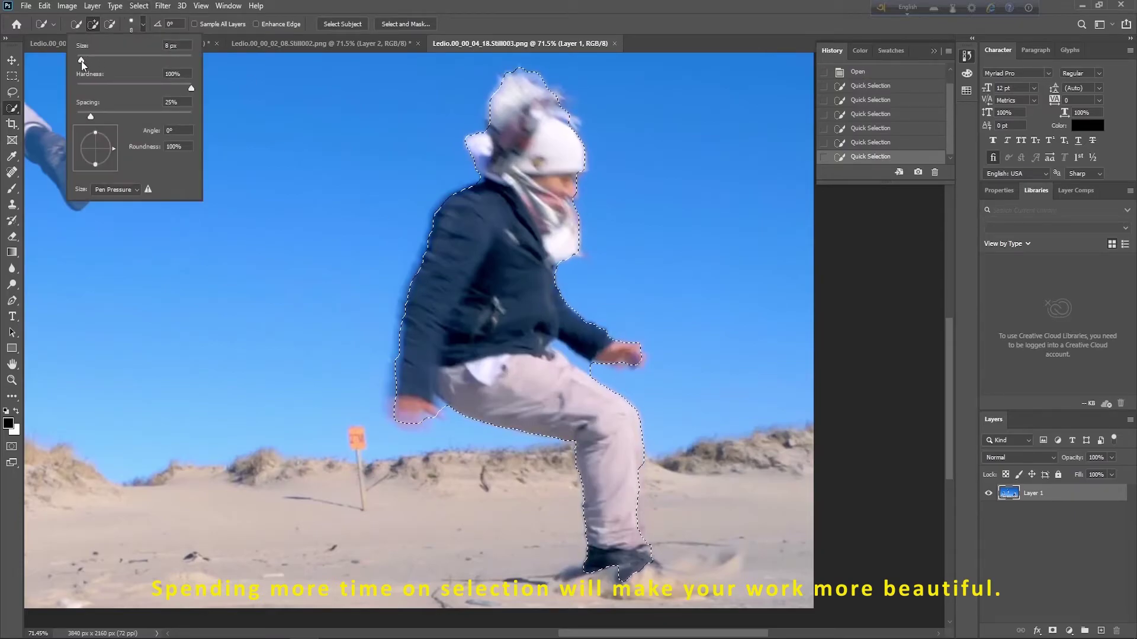
pyautogui.click(533, 349)
pyautogui.click(602, 374)
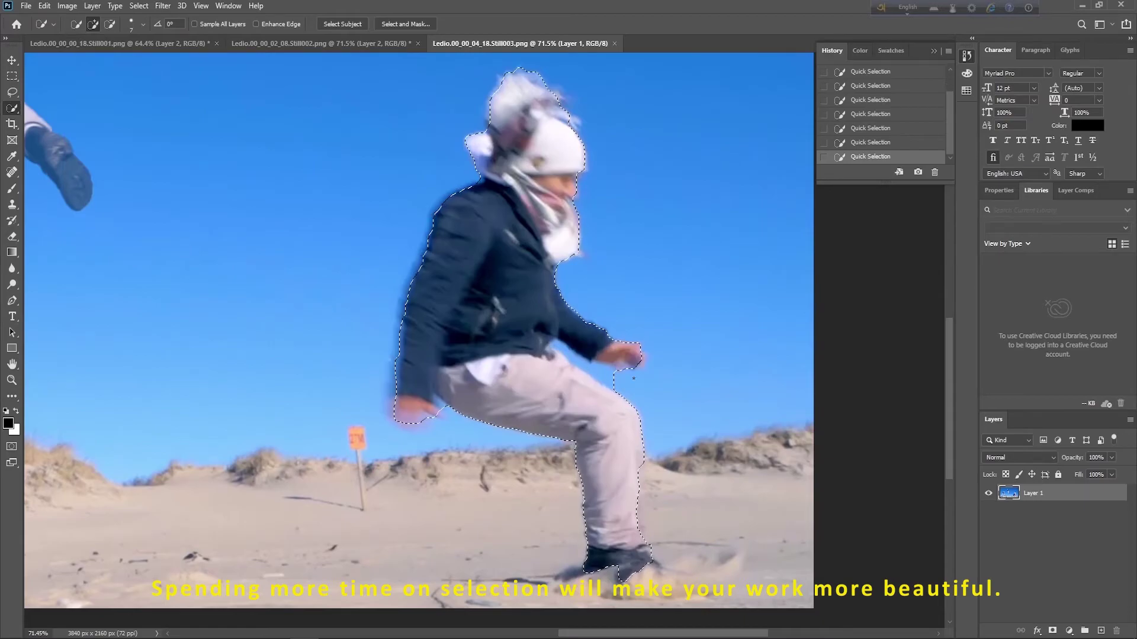
pyautogui.press('alt')
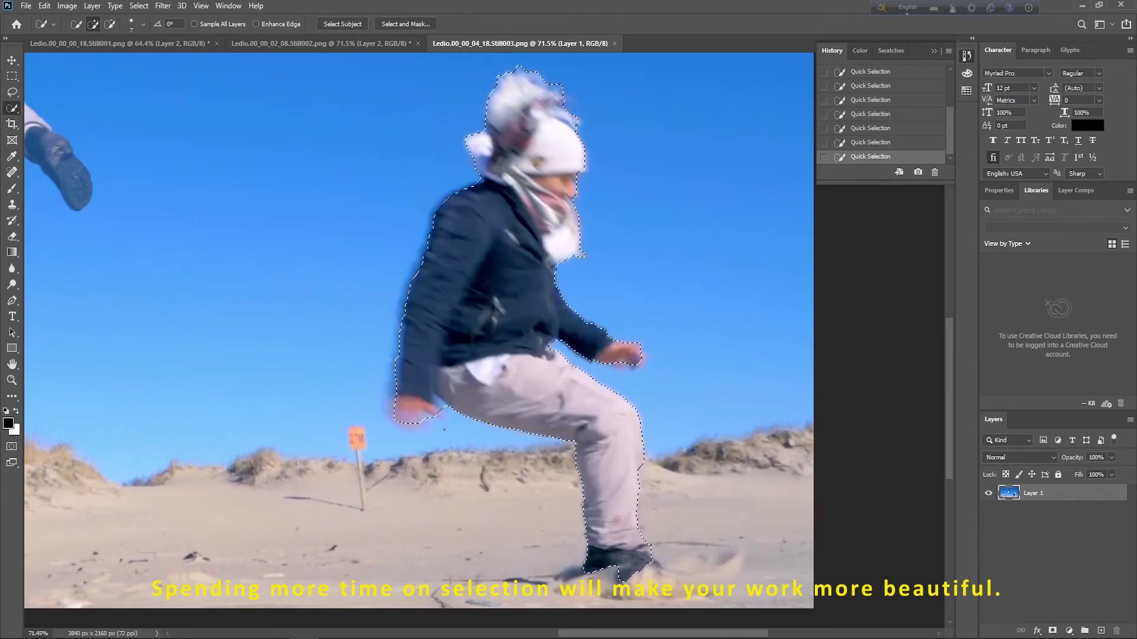
pyautogui.press('alt')
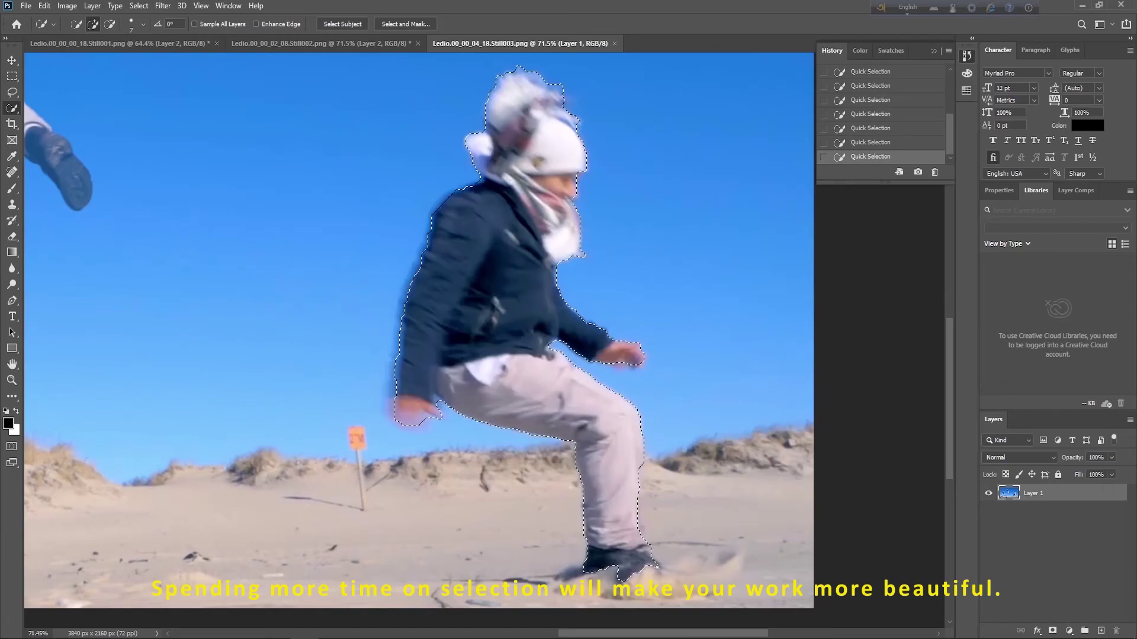
pyautogui.press('alt')
# - Apply Select and Mask, copy the jumper onto a new layer, and hide Layer 1
pyautogui.click(409, 24)
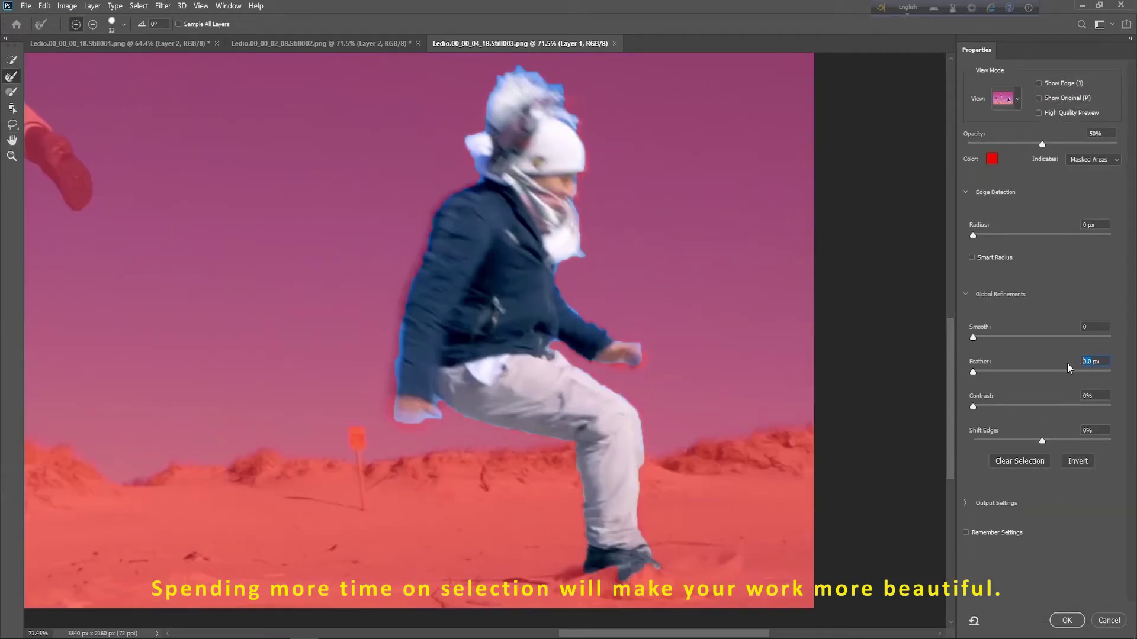
pyautogui.click(1066, 620)
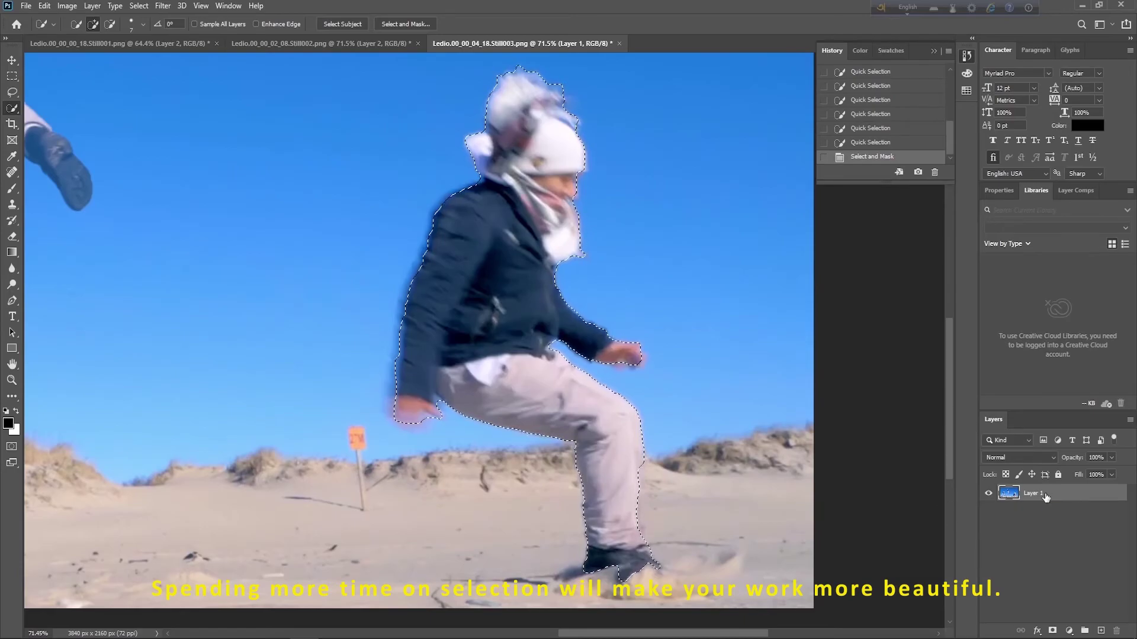
pyautogui.hotkey('ctrl', 'j')
pyautogui.click(988, 511)
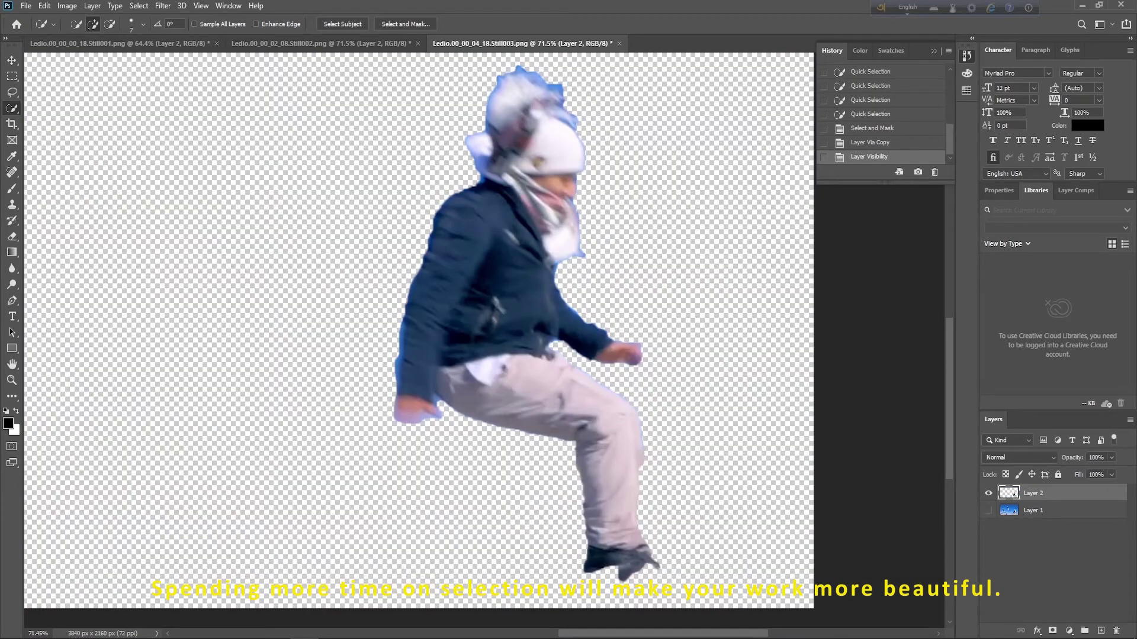
# - Save the cut-out as Ledio.00_00_04_18.Still003.png in the Image folder
pyautogui.click(34, 5)
pyautogui.click(55, 151)
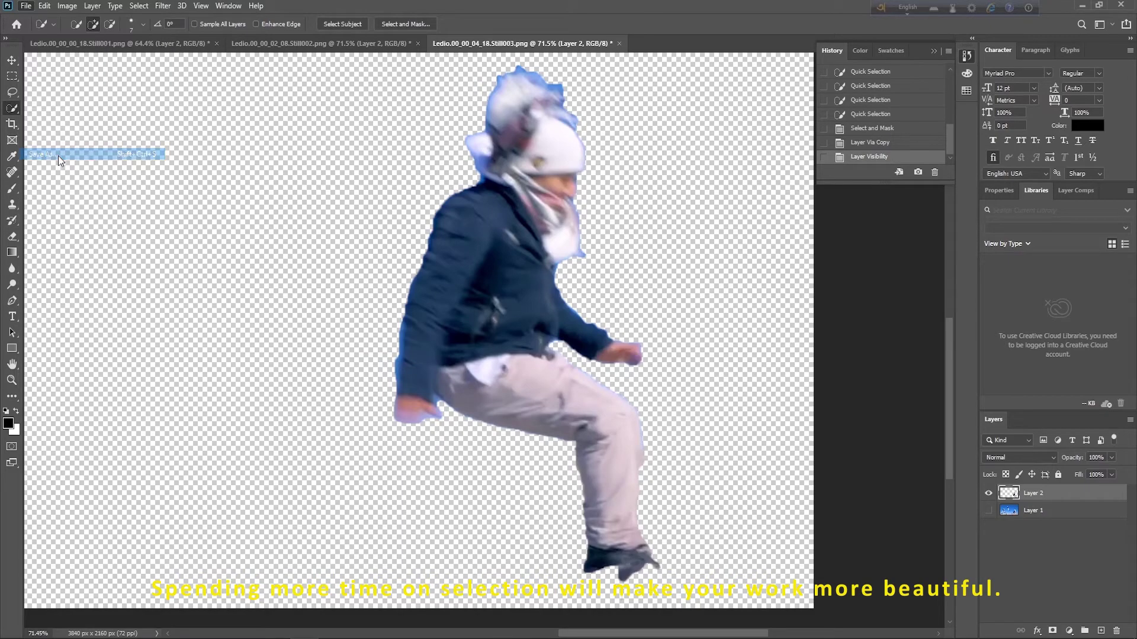
pyautogui.doubleClick(204, 98)
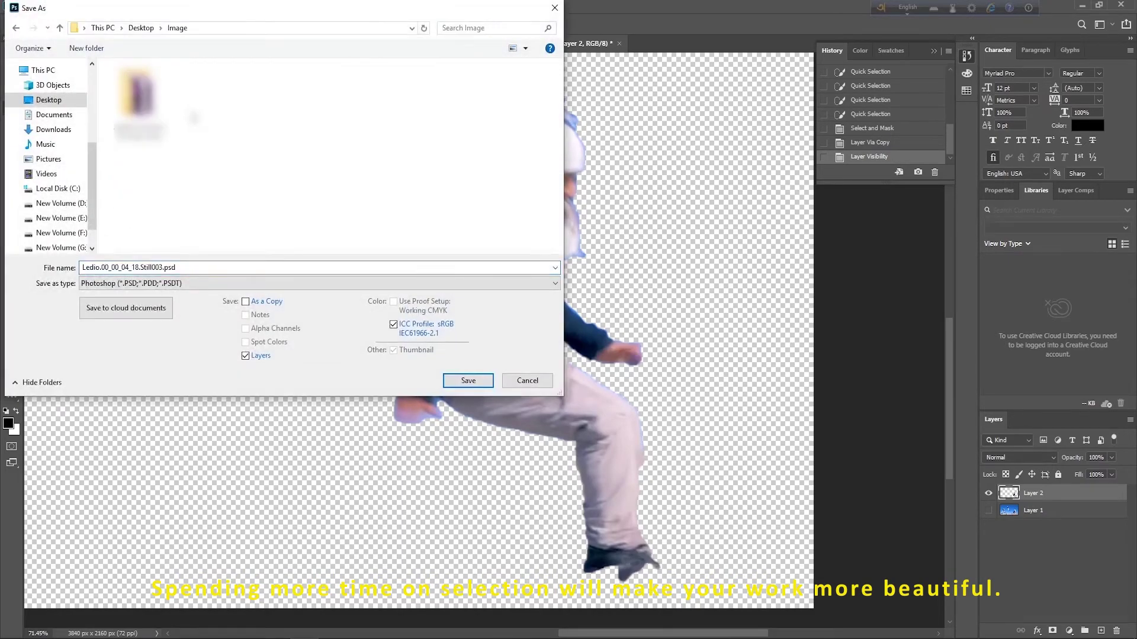
pyautogui.click(554, 284)
pyautogui.click(355, 452)
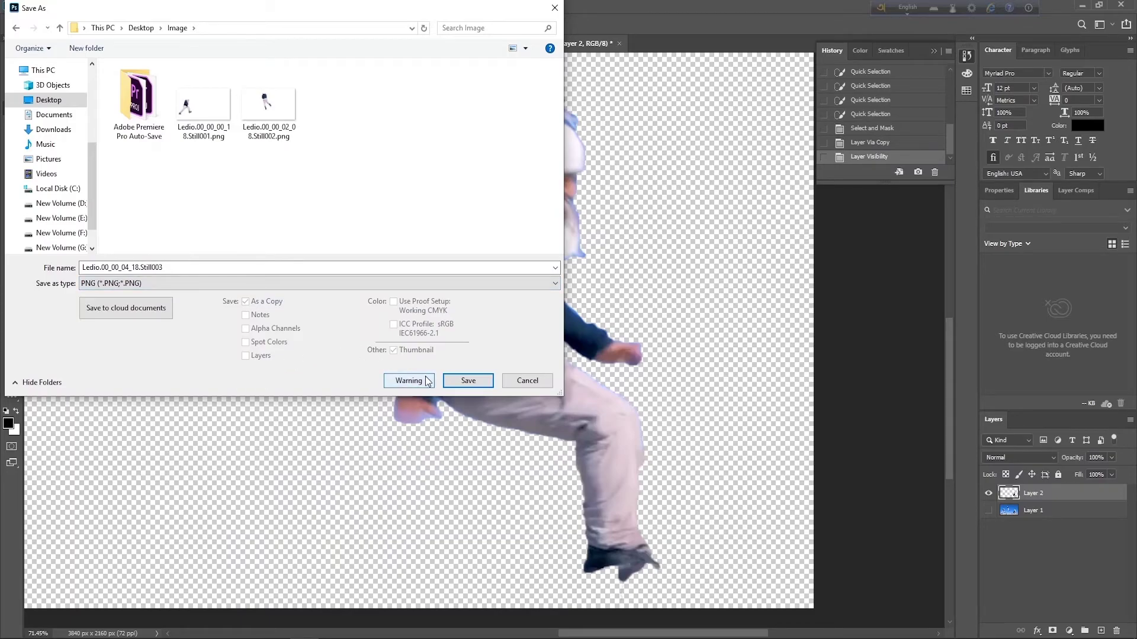
pyautogui.click(467, 381)
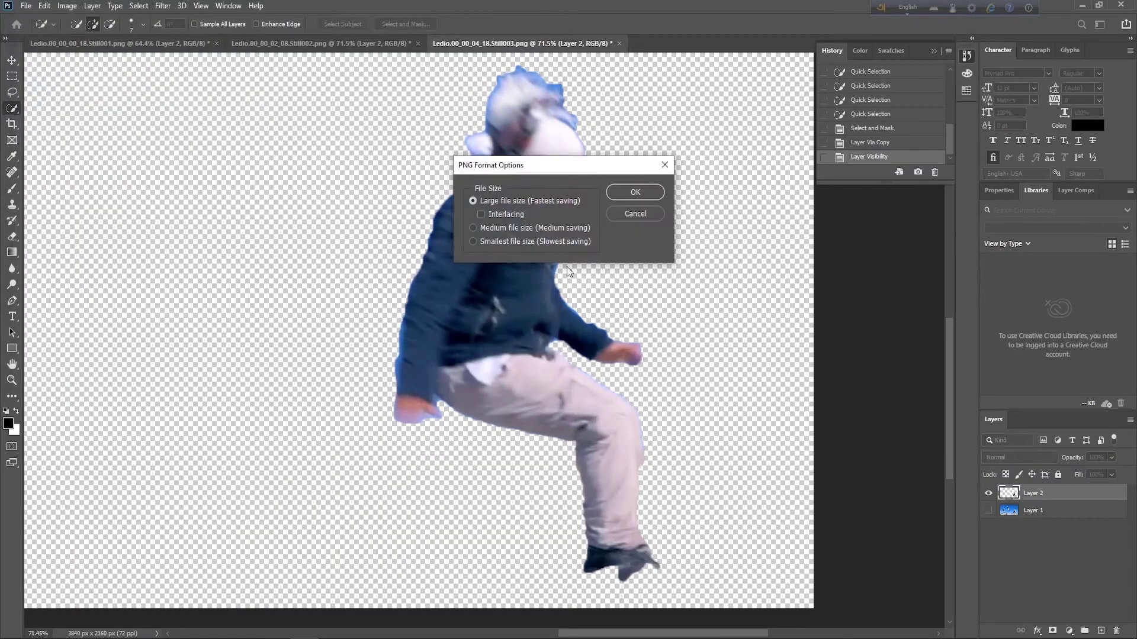
pyautogui.click(635, 192)
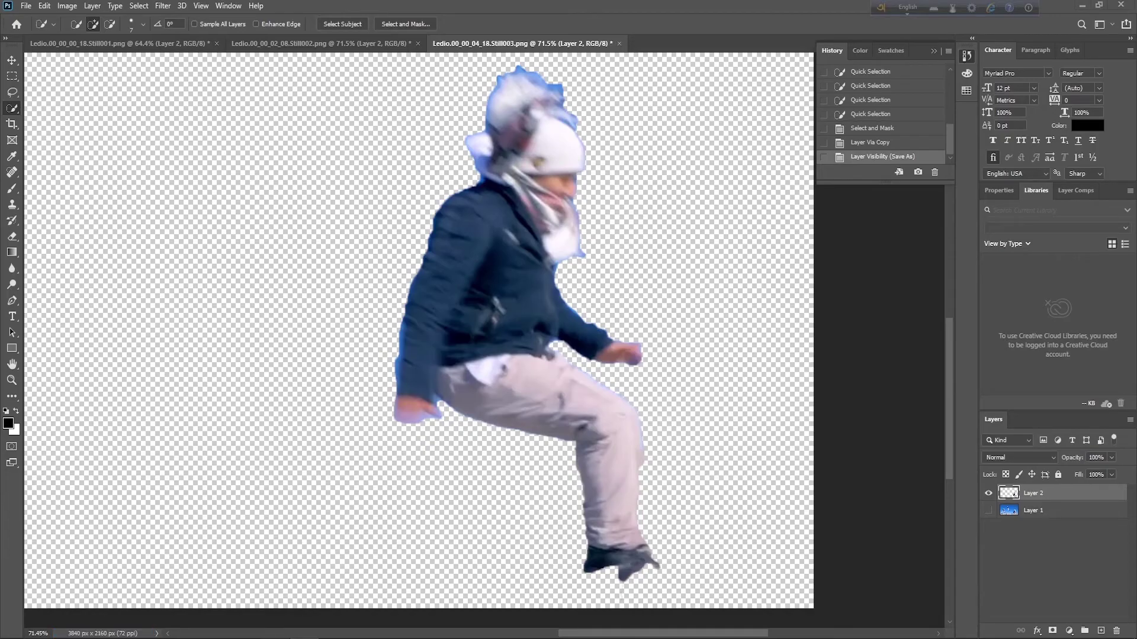
pyautogui.hotkey('alt', 'Tab')
# - Minimise Photoshop and drag the Still003.png cut-out onto track V4
pyautogui.click(1058, 8)
pyautogui.click(1081, 6)
pyautogui.moveTo(1022, 148)
pyautogui.mouseDown()
pyautogui.moveTo(399, 552)
pyautogui.moveTo(550, 446)
pyautogui.moveTo(555, 464)
pyautogui.mouseUp()
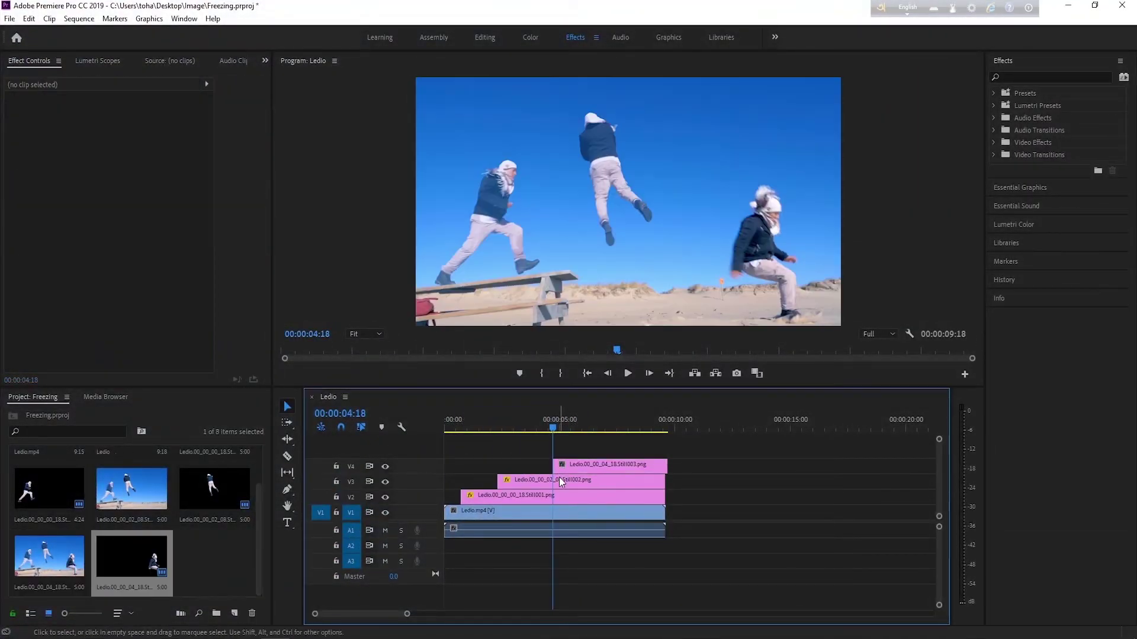
# - Preview the three clones, then select the V4 still and start editing its opacity
pyautogui.click(627, 374)
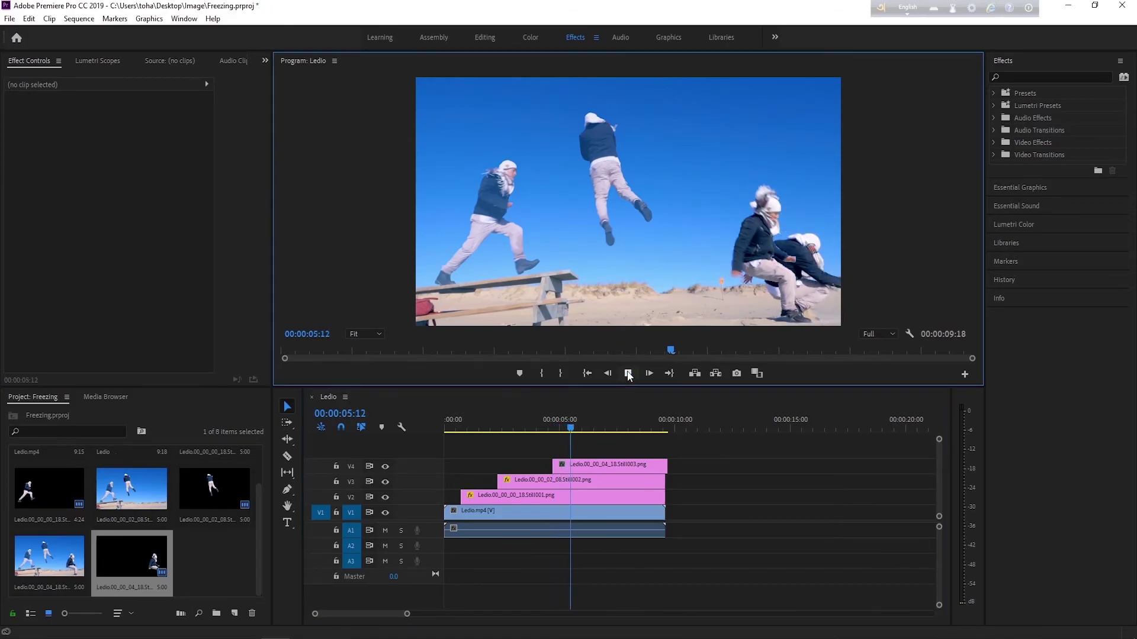
pyautogui.click(521, 513)
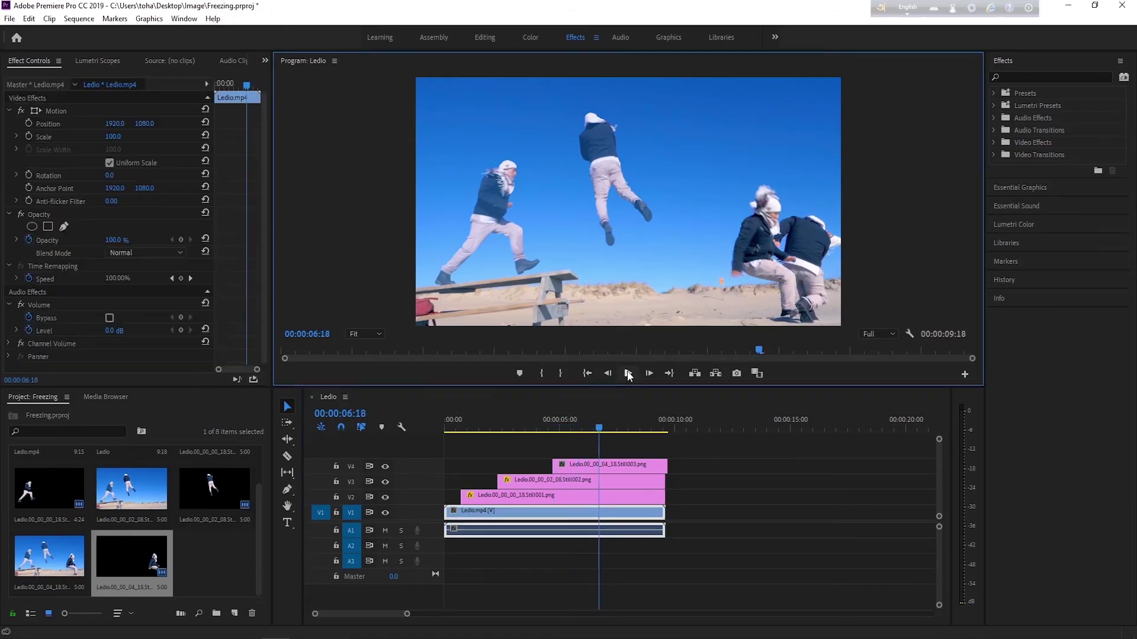
pyautogui.click(574, 464)
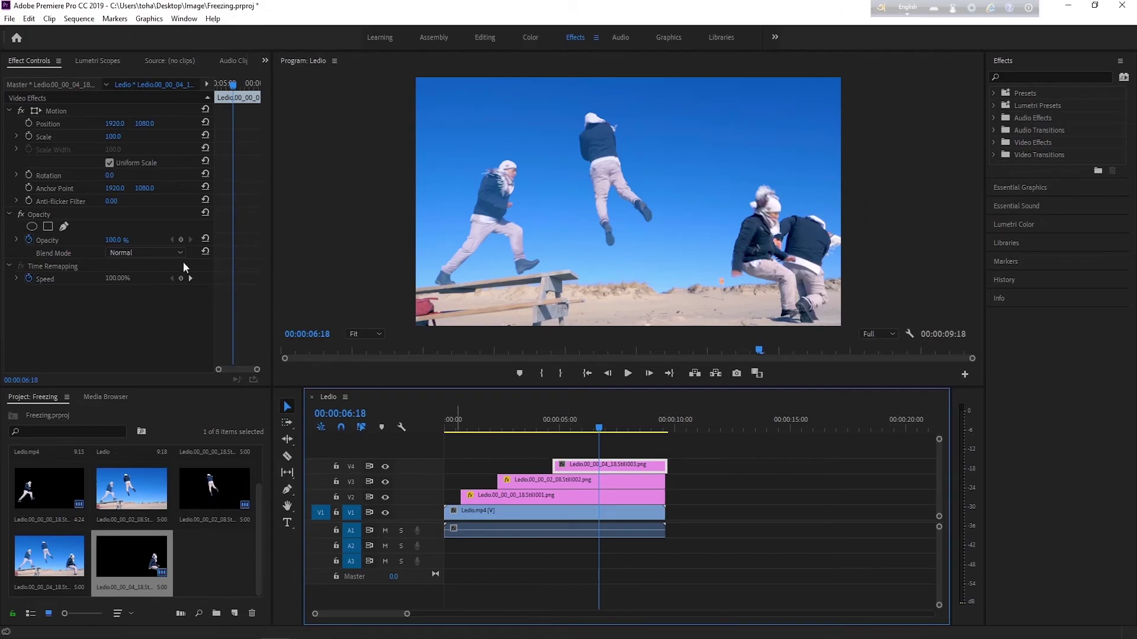
pyautogui.click(117, 240)
pyautogui.write('80')
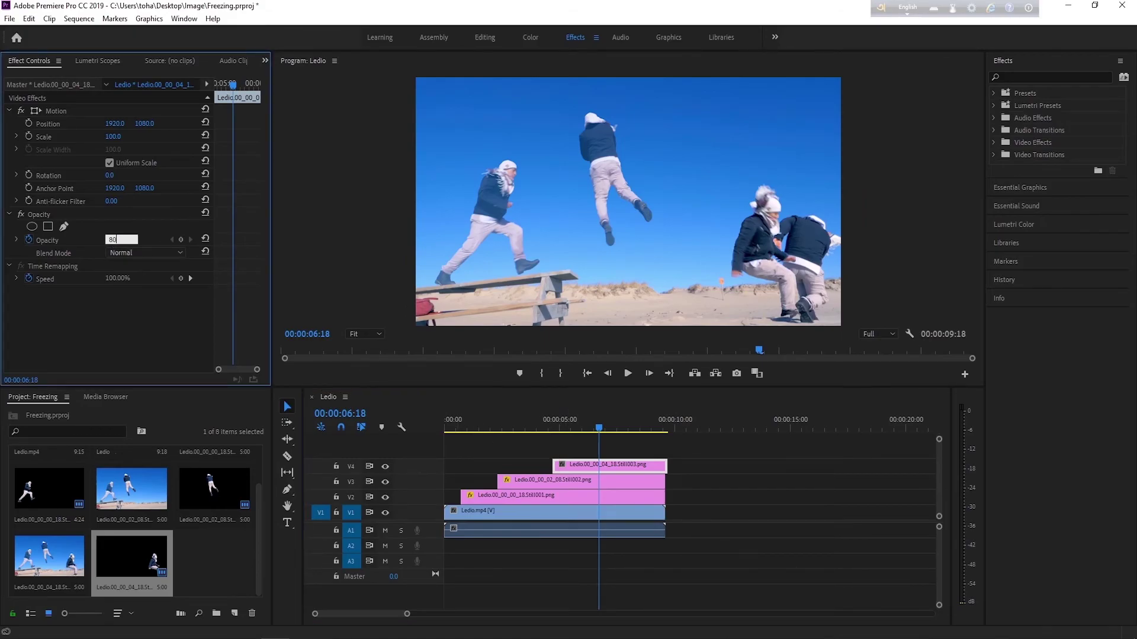
# - Confirm 80% opacity for the V4 still and move the playhead to 00:00:08:19
pyautogui.press('Return')
pyautogui.moveTo(591, 431); pyautogui.dragTo(620, 433)
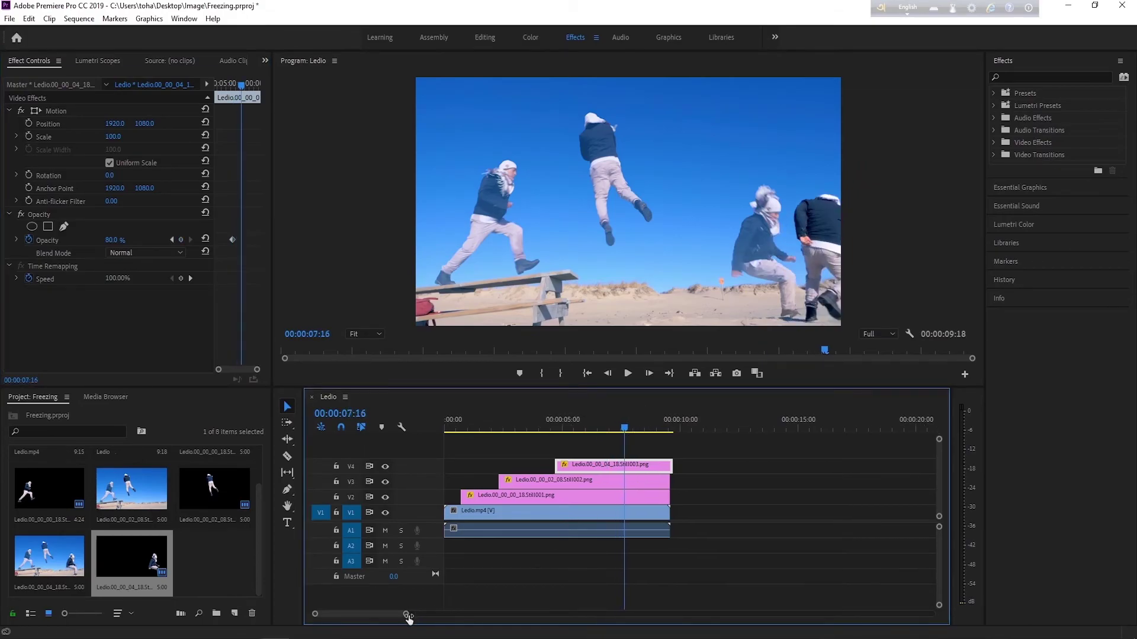
pyautogui.moveTo(408, 615); pyautogui.dragTo(366, 615)
pyautogui.moveTo(691, 430); pyautogui.dragTo(769, 429)
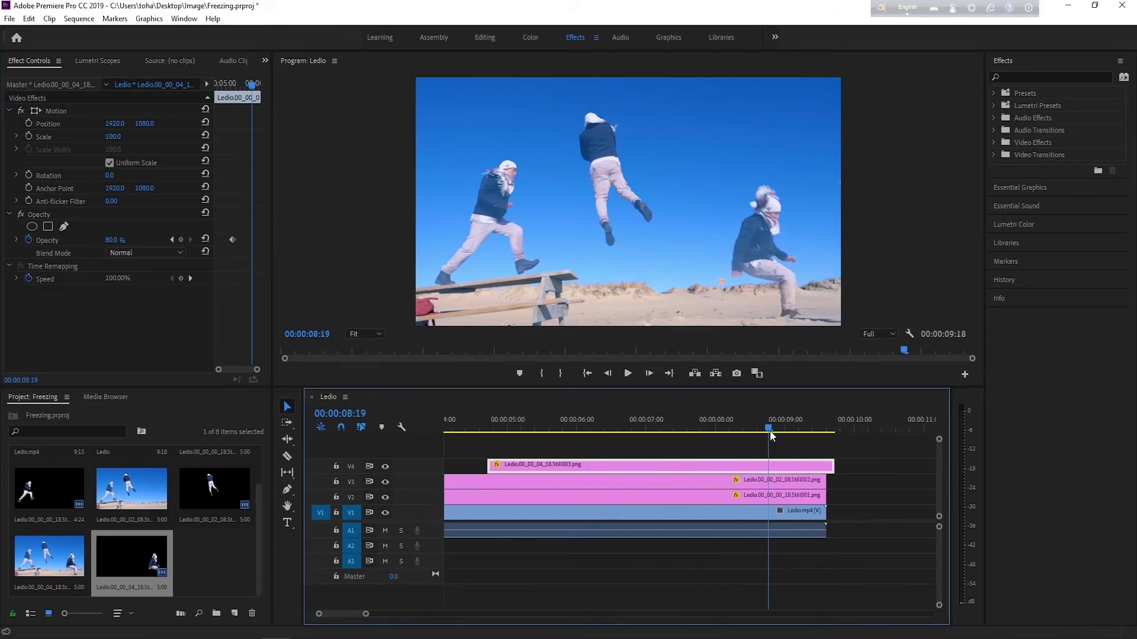
# - Razor the V4 still at 00:00:08:19 and delete the overhanging end piece
pyautogui.click(287, 456)
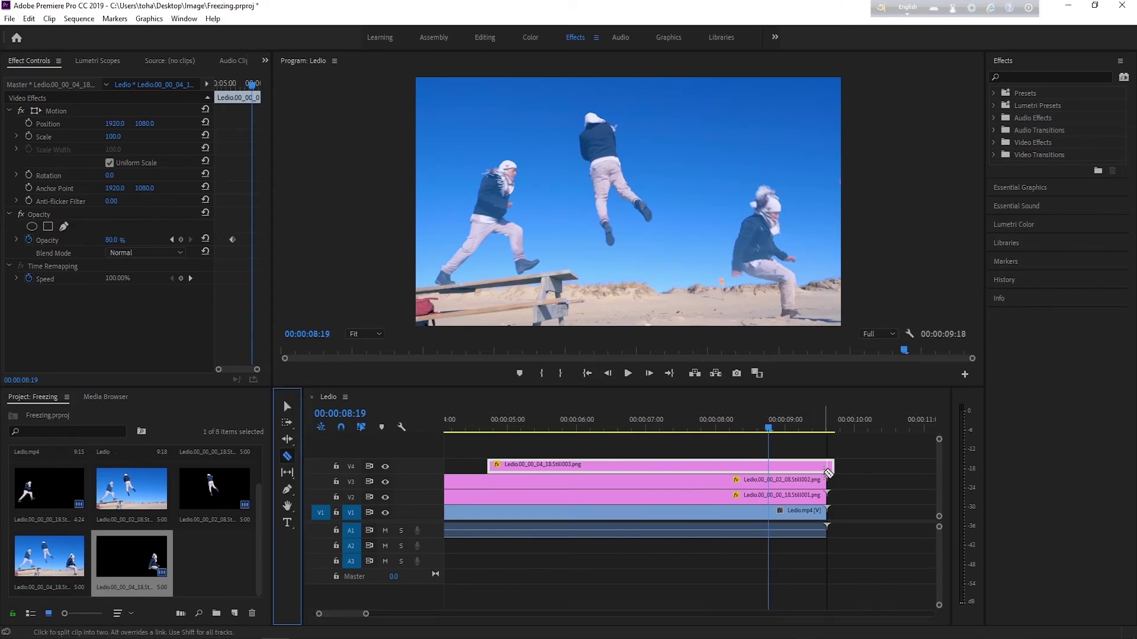
pyautogui.click(824, 467)
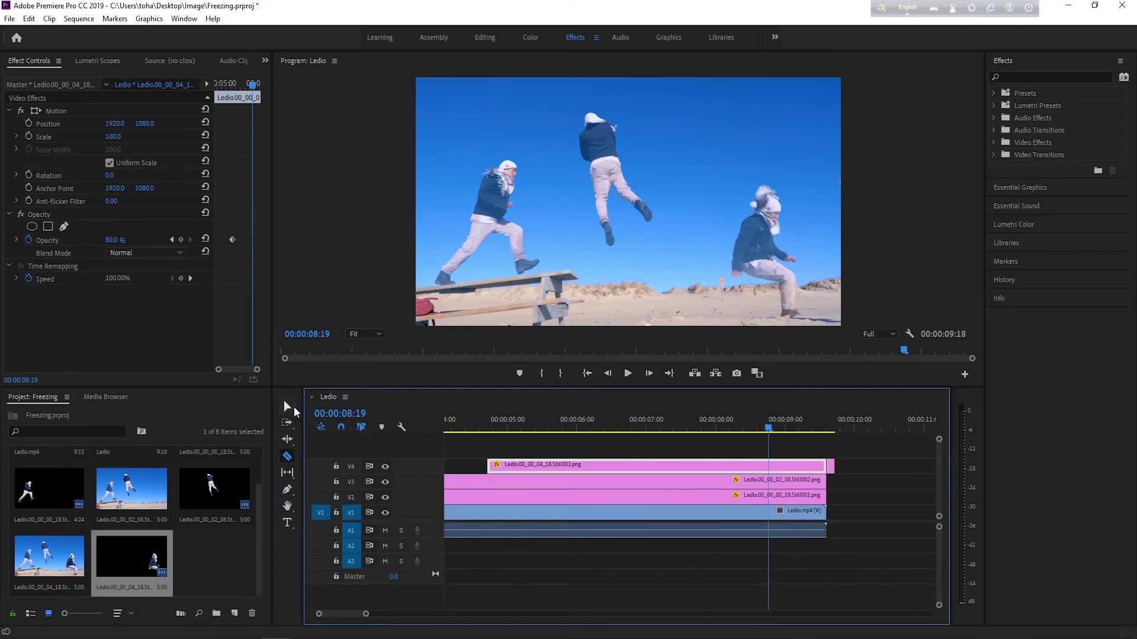
pyautogui.click(287, 407)
pyautogui.click(833, 464)
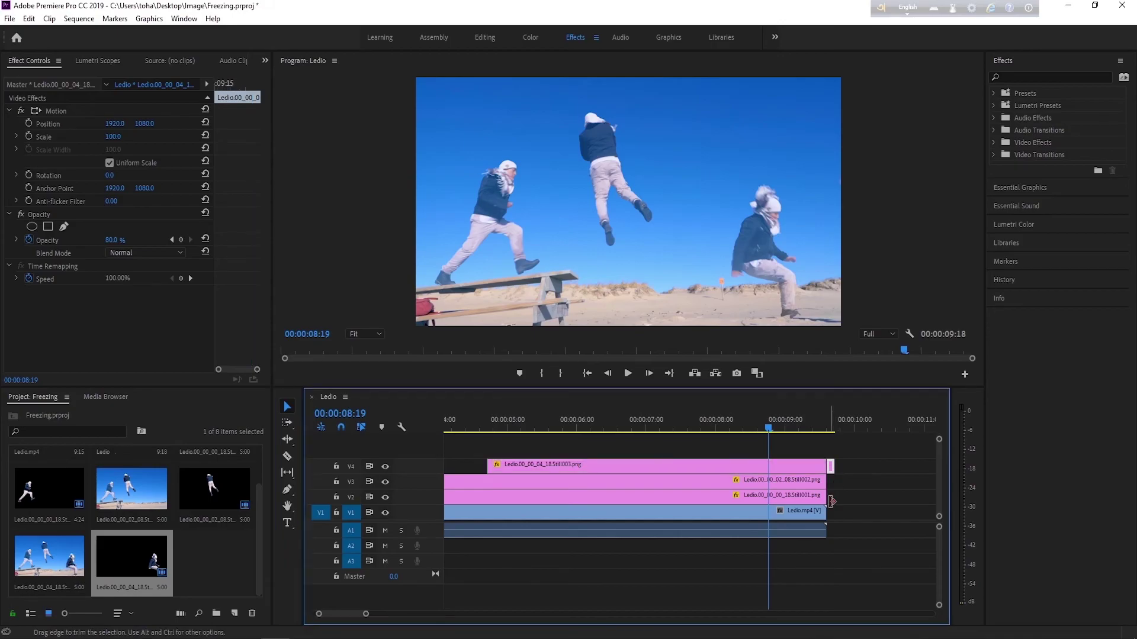
pyautogui.press('Delete')
# - Zoom the timeline out and return the playhead to the sequence start
pyautogui.moveTo(769, 430); pyautogui.dragTo(716, 430)
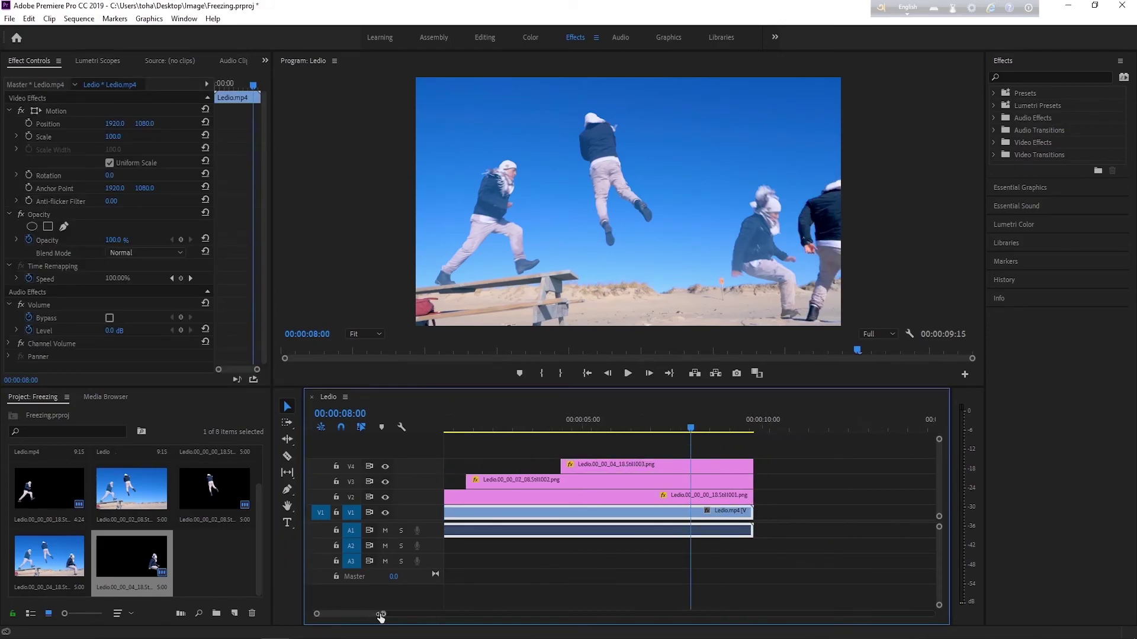
pyautogui.moveTo(366, 614); pyautogui.dragTo(430, 614)
pyautogui.moveTo(570, 422); pyautogui.dragTo(441, 425)
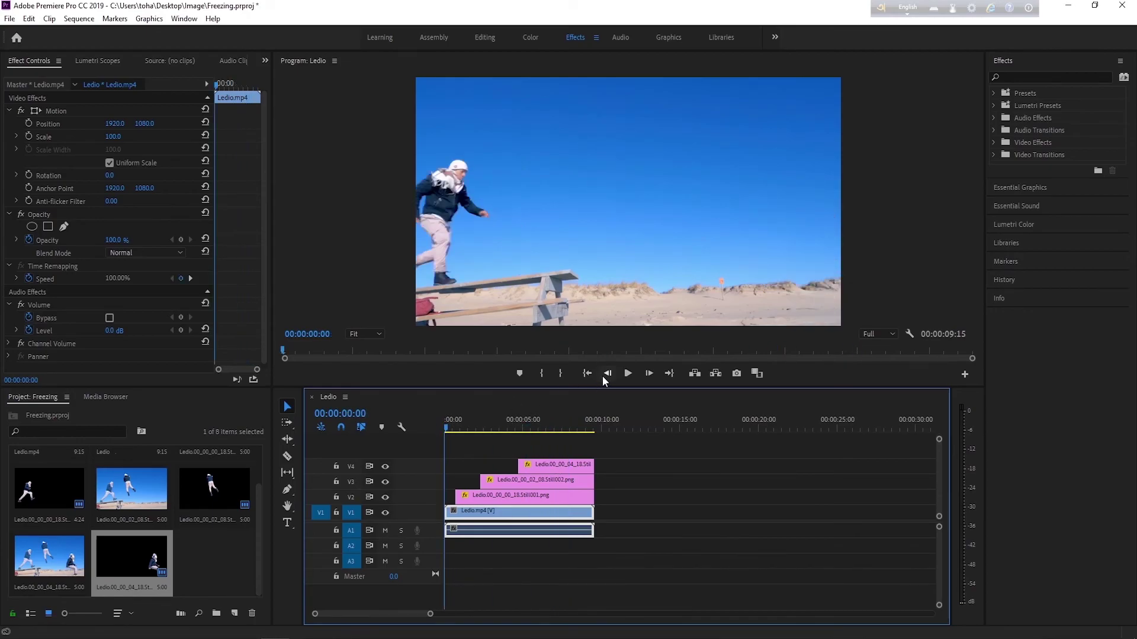
pyautogui.click(629, 374)
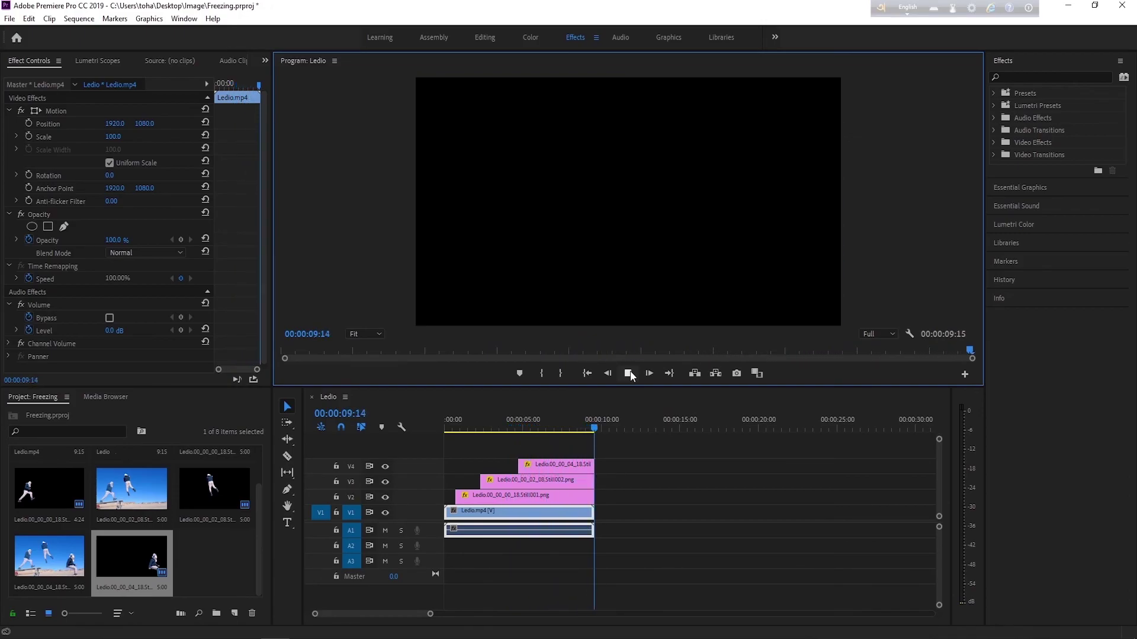
pyautogui.click(629, 372)
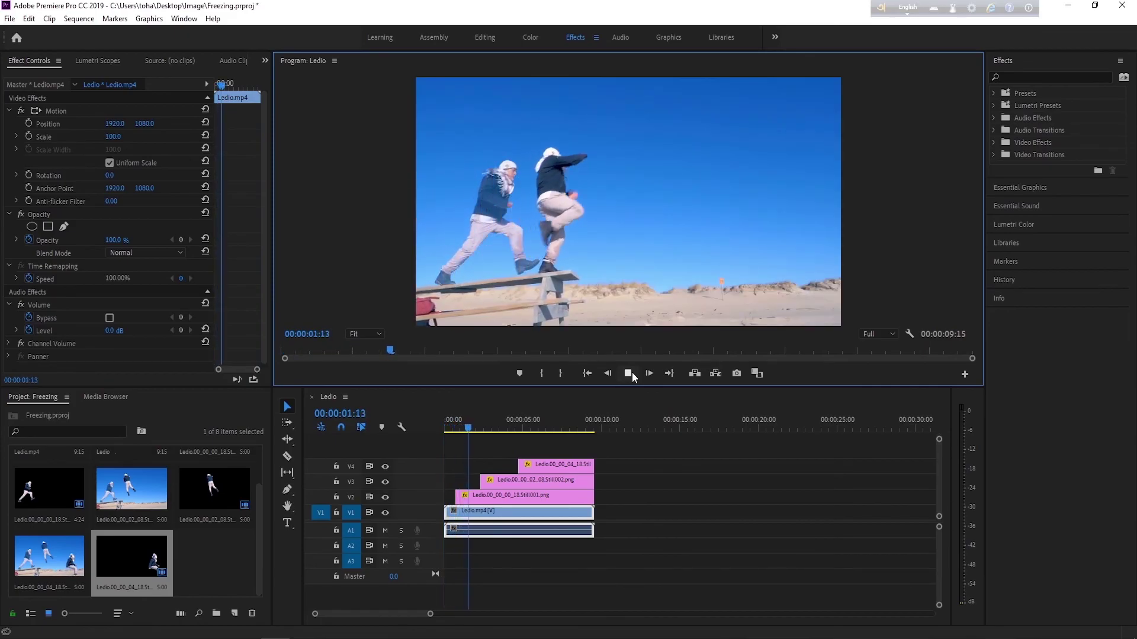